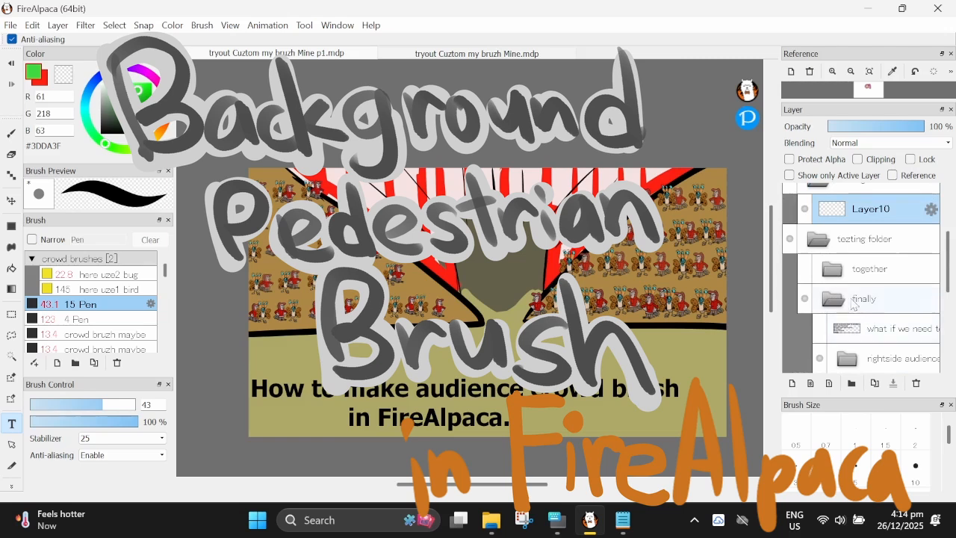
- Duplicate the Background folder from the finally folder and move the copy directly below Layer10 in the upper tezting folder
scroll(853, 302, "down", 1)
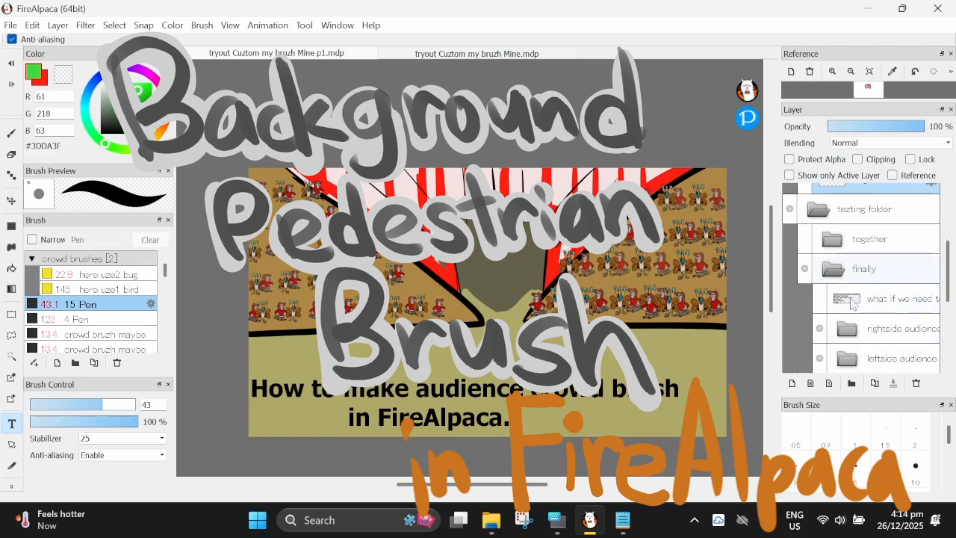
scroll(852, 303, "down", 3)
left_click(890, 299)
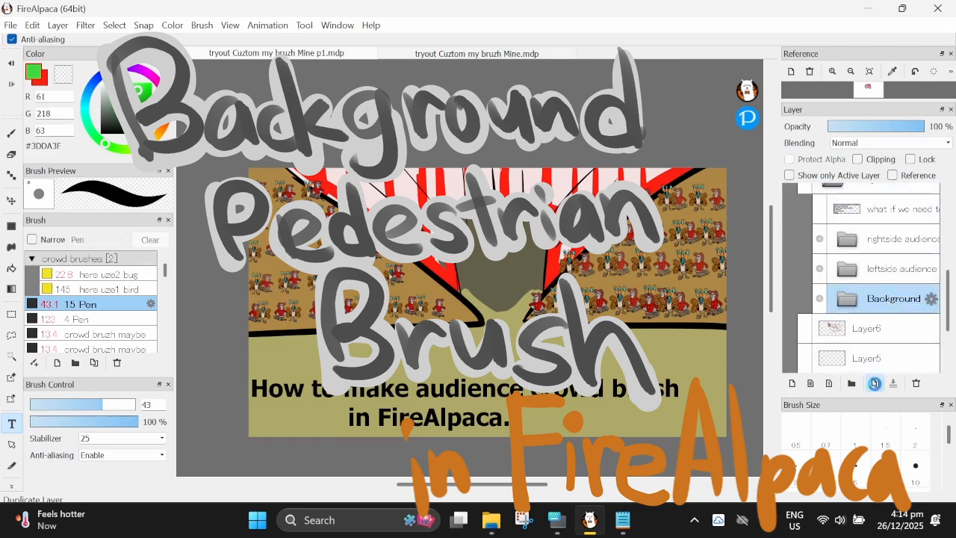
scroll(882, 370, "up", 2)
left_click_drag(884, 366, 872, 228)
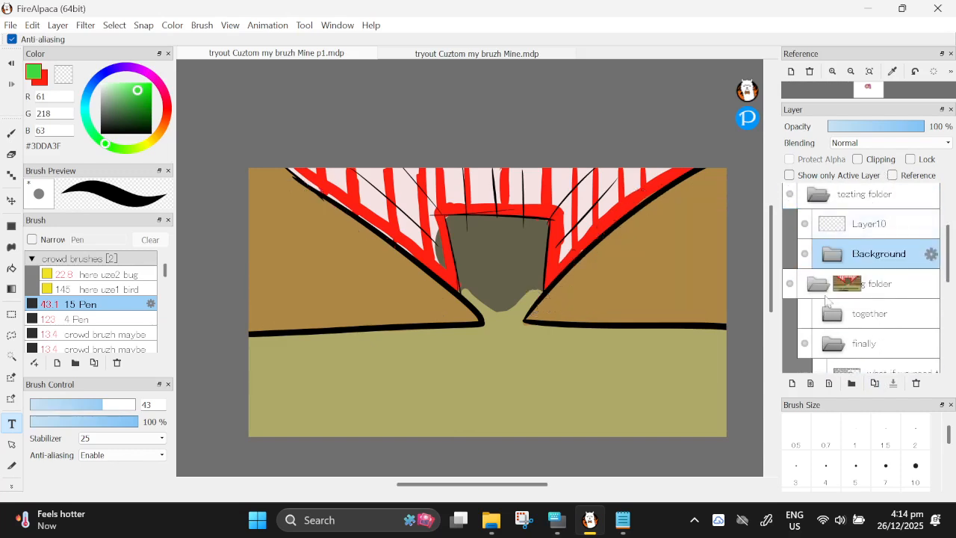
scroll(828, 299, "up", 2)
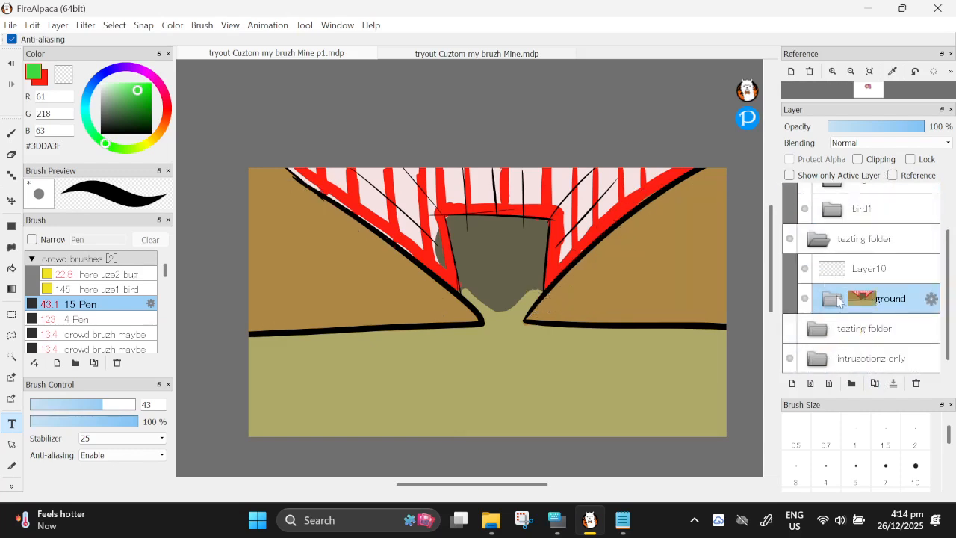
- Rename the upper tezting folder, which holds Layer10, as "tezting folder2"
left_click(886, 239)
left_click(932, 238)
key("End")
type("2")
key("Return")
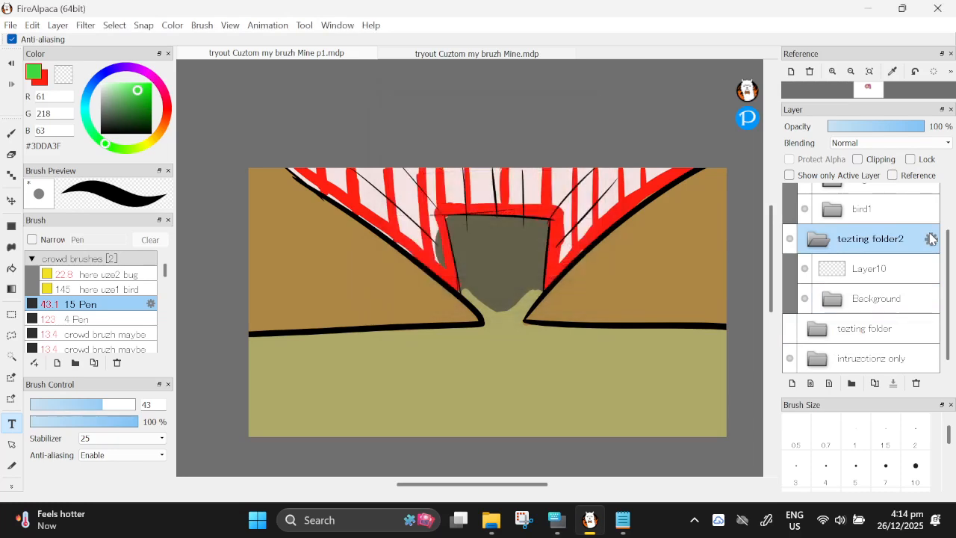
- Rename the lower tezting folder, just above the intruzctionz only folder, as "tezting folder1"
left_click(897, 329)
left_click(931, 330)
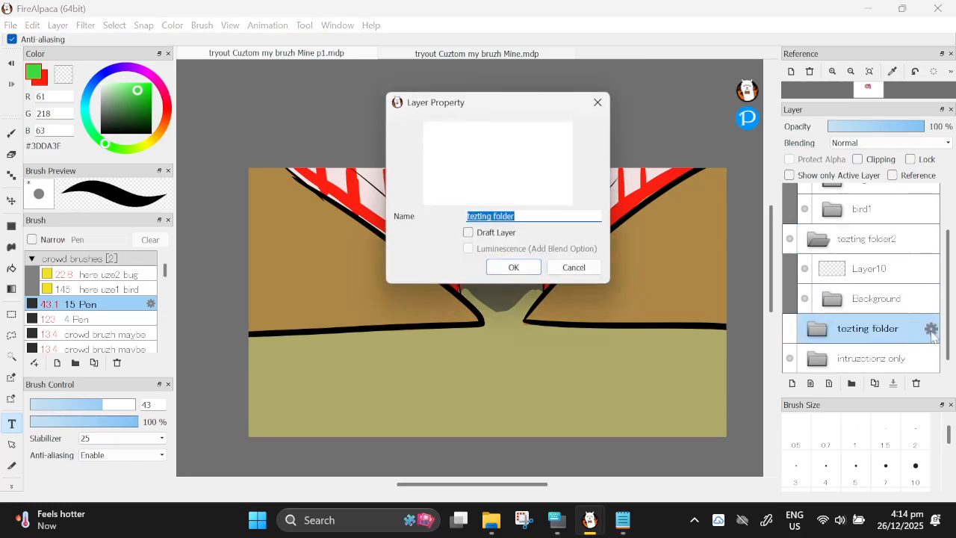
key("End")
type("1")
key("Return")
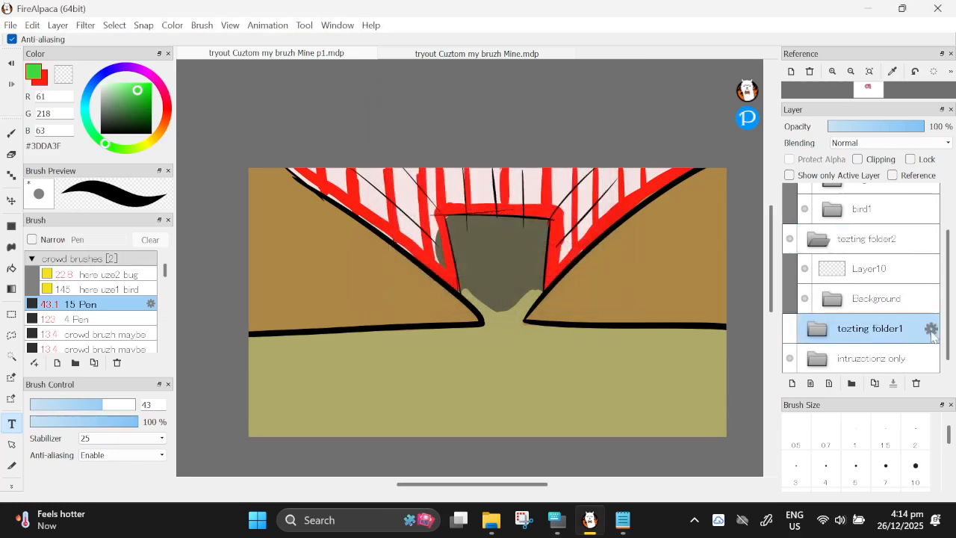
- Collapse the people image folder and rename it as "people image1"
left_click(867, 282)
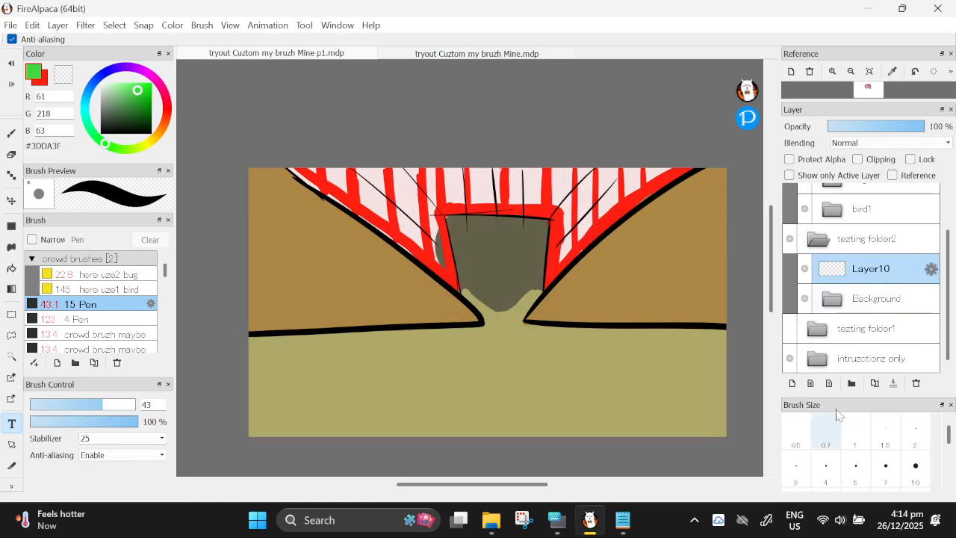
scroll(855, 344, "up", 2)
left_click(821, 200)
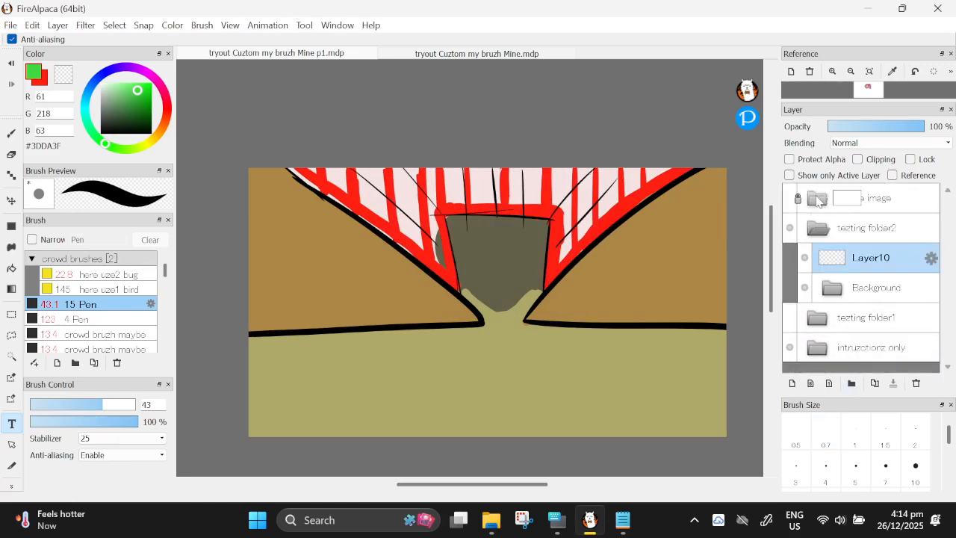
left_click(885, 207)
left_click(931, 198)
key("End")
type("1")
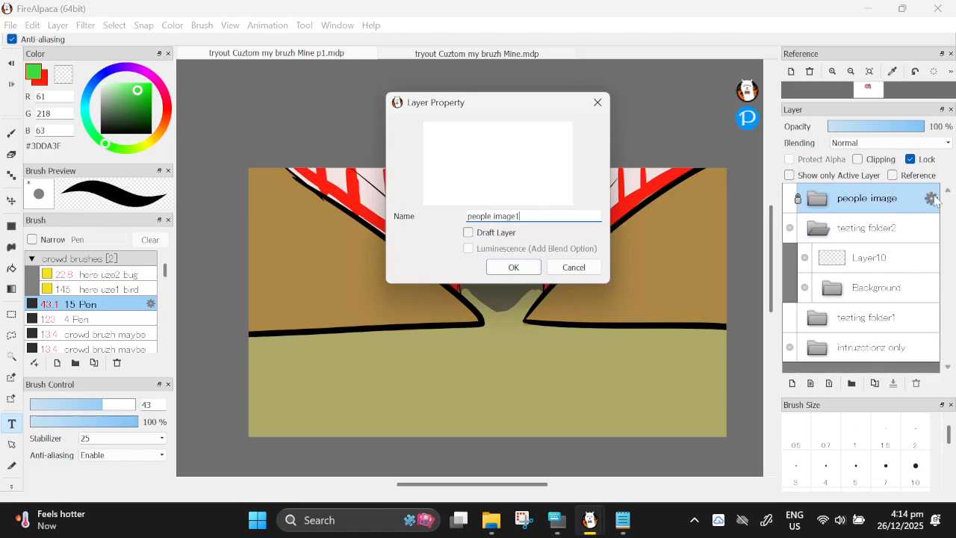
key("Return")
- Create a new layer folder and place it directly above tezting folder2, outside any other folder
left_click(879, 233)
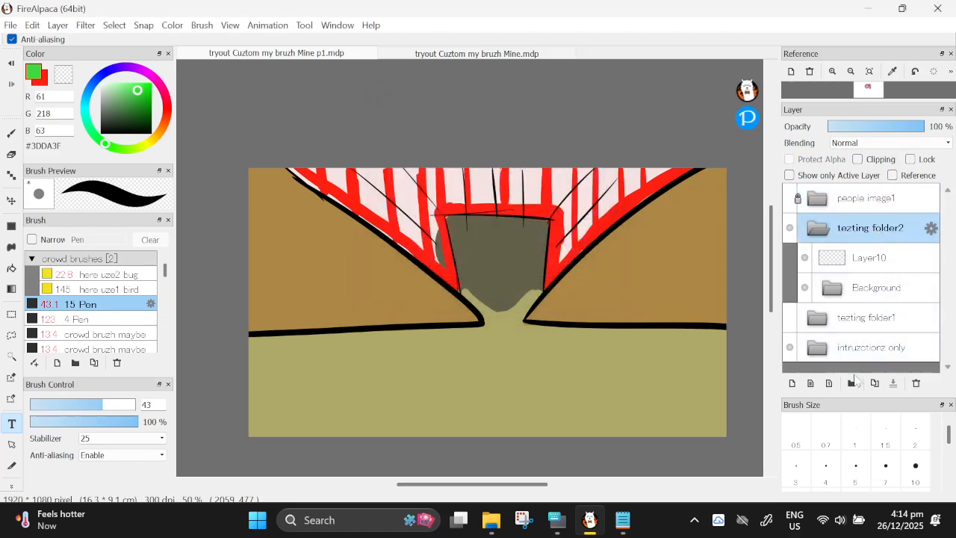
left_click(851, 383)
left_click_drag(889, 269, 896, 226)
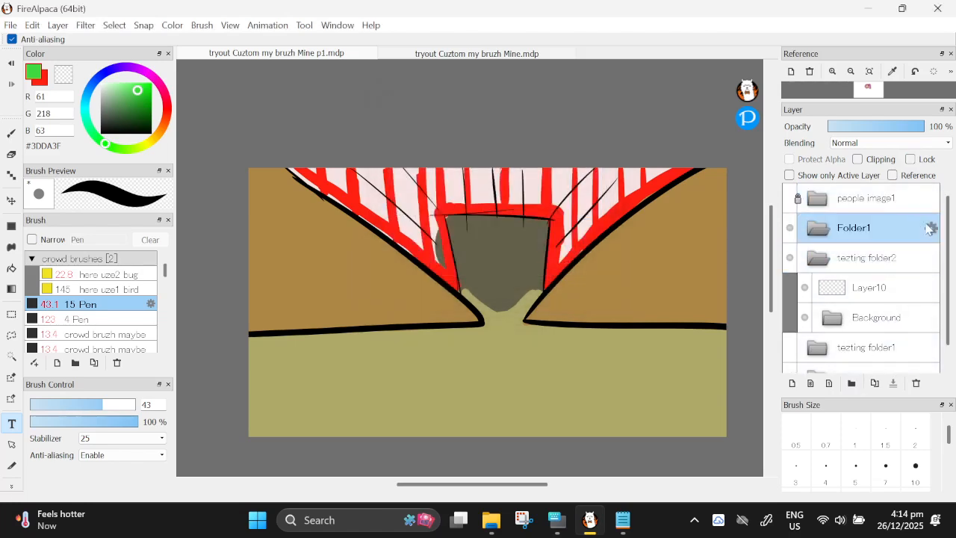
- Rename the new folder above tezting folder2 as "people sitting down brush"
left_click(931, 228)
type("people")
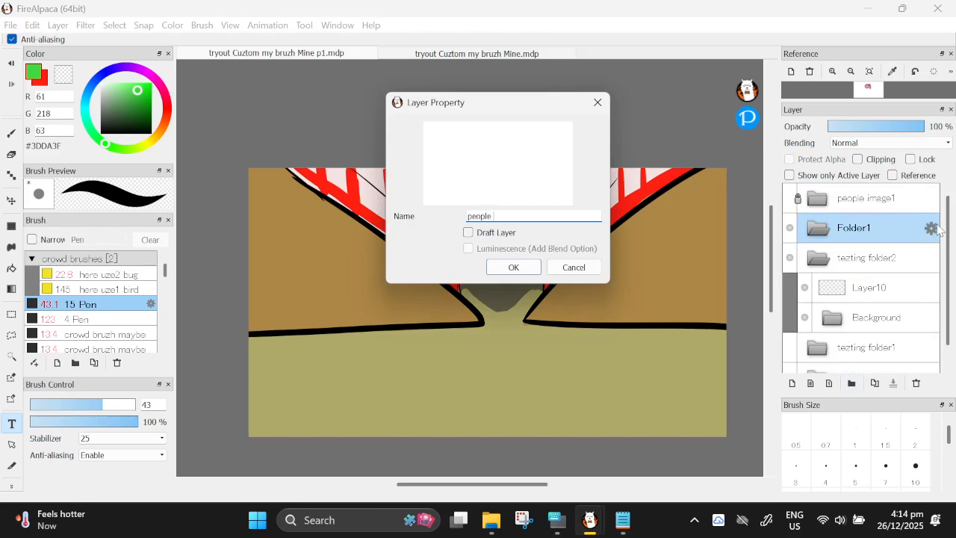
left_click(556, 517)
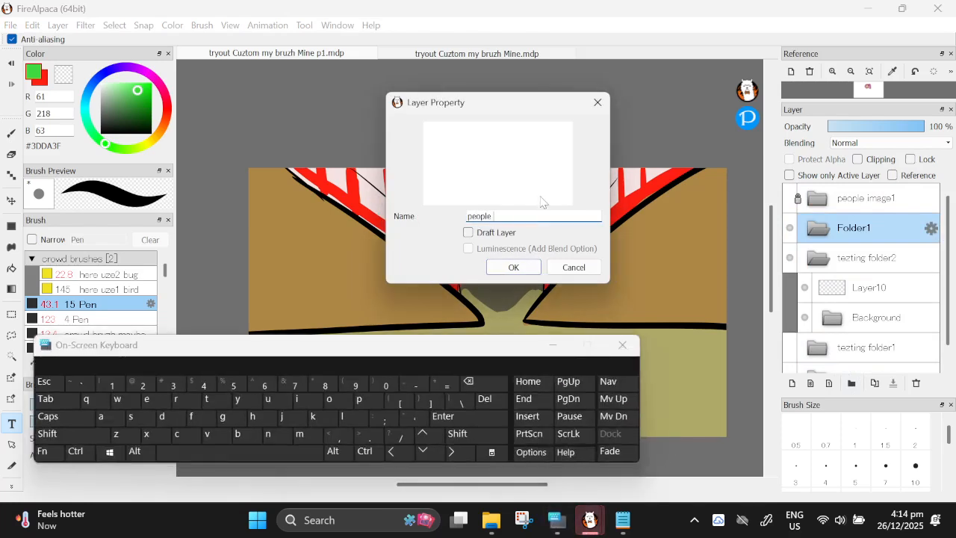
type("ople")
left_click(141, 417)
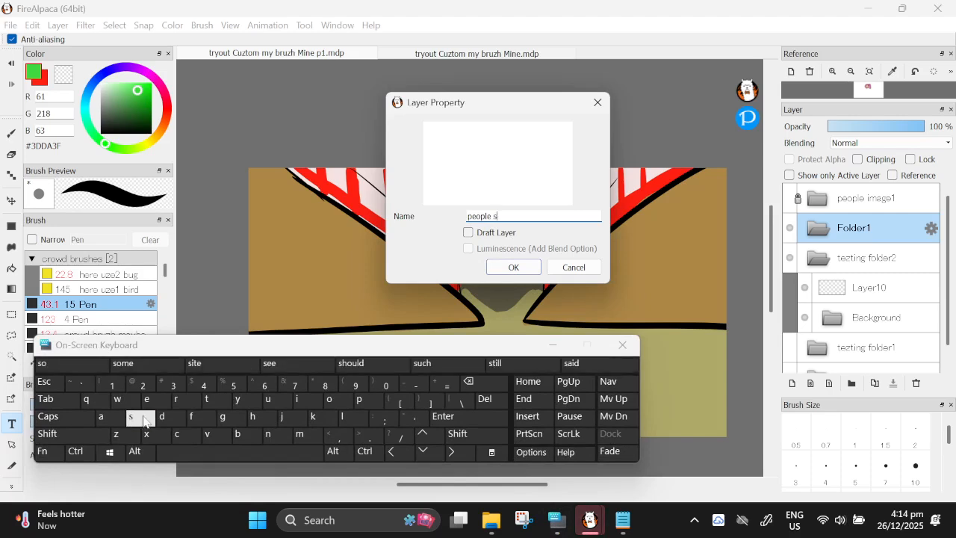
type("itting down")
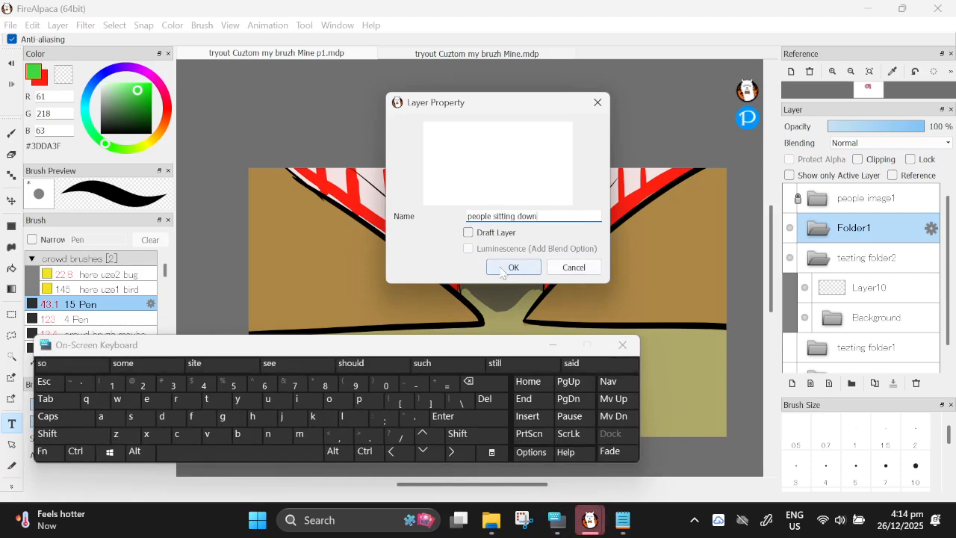
type(" brush")
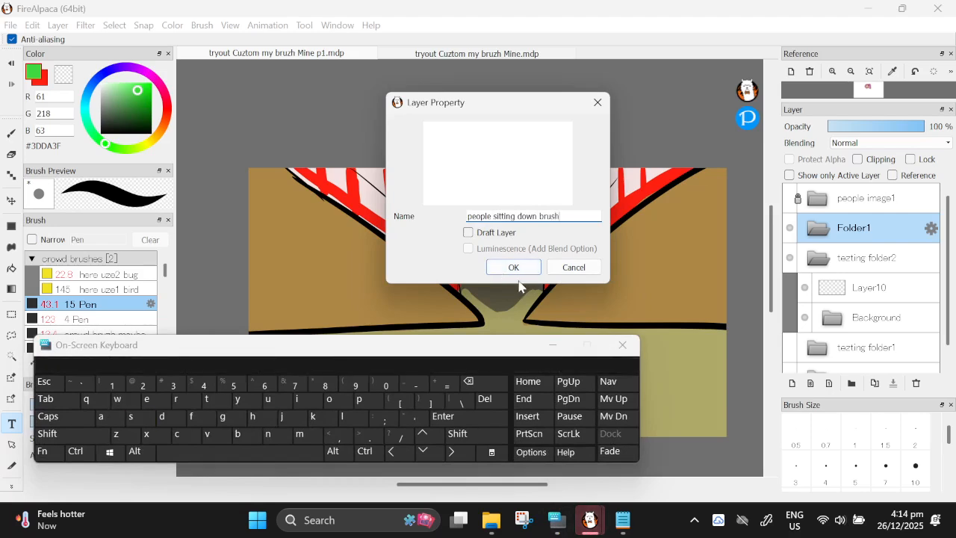
left_click(515, 268)
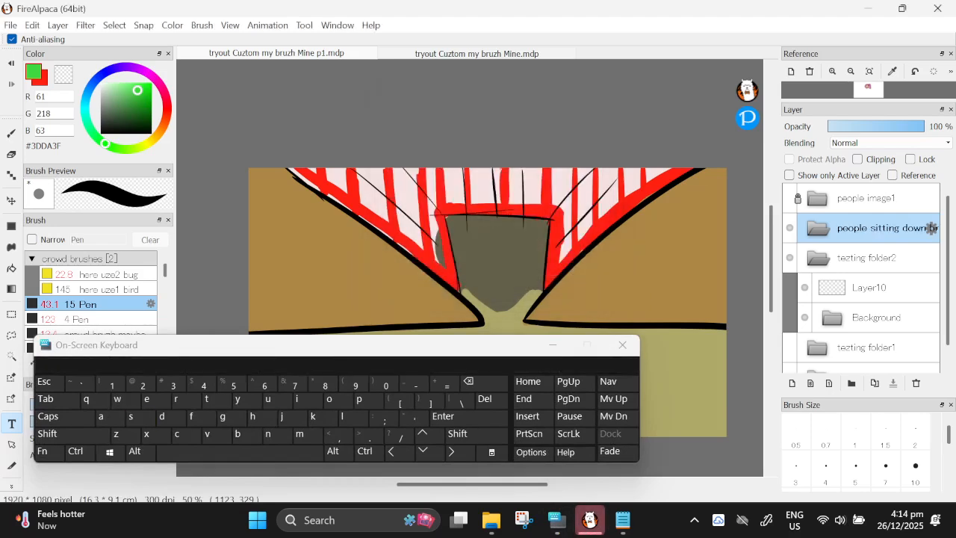
left_click(559, 350)
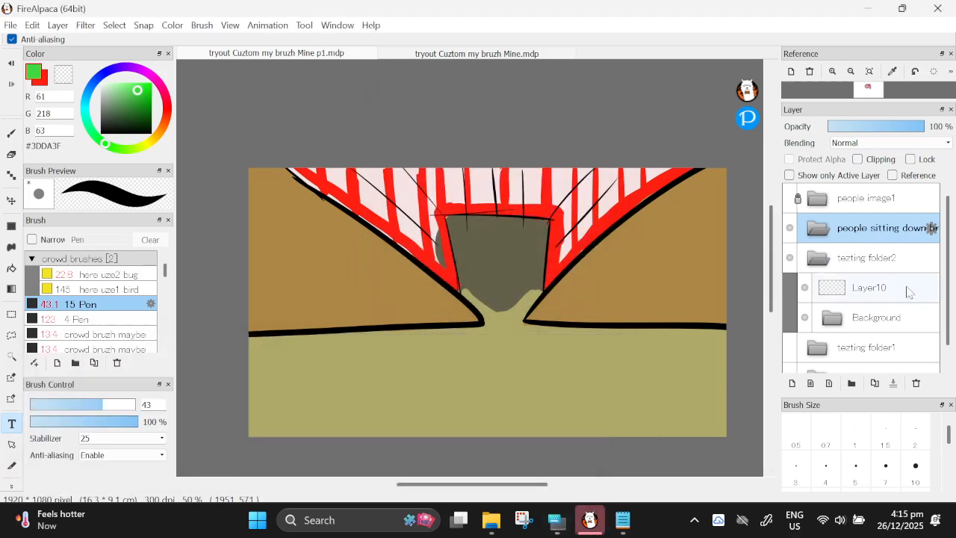
- Add a color layer inside the people sitting down brush folder and hide tezting folder2
left_click(793, 384)
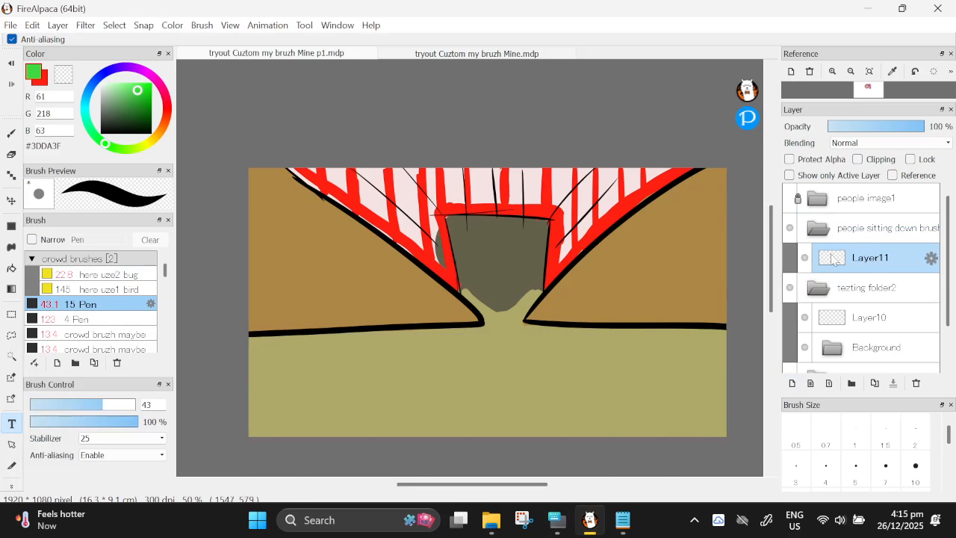
left_click(790, 288)
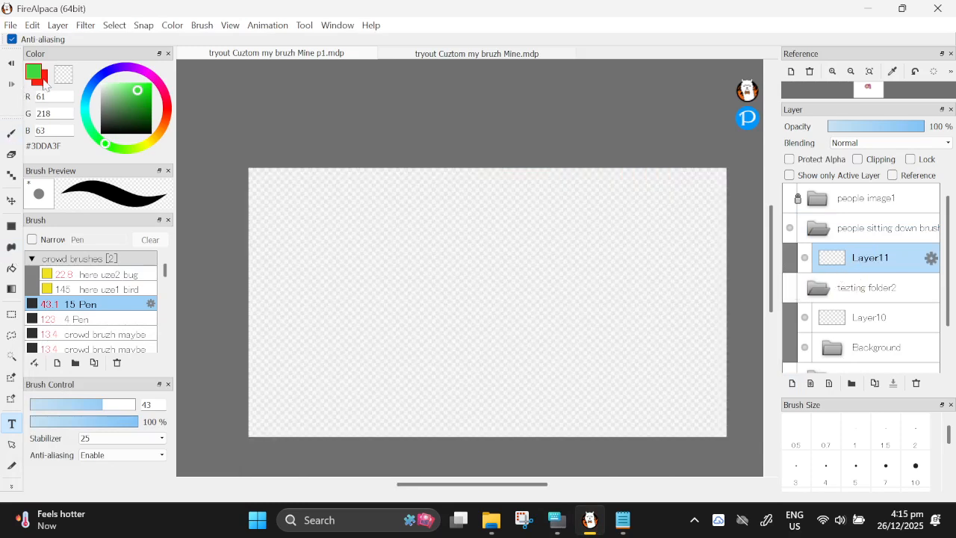
- Set the foreground color to black (#000000)
left_click_drag(110, 134, 97, 141)
scroll(410, 433, "up", 1)
left_click_drag(442, 485, 448, 488)
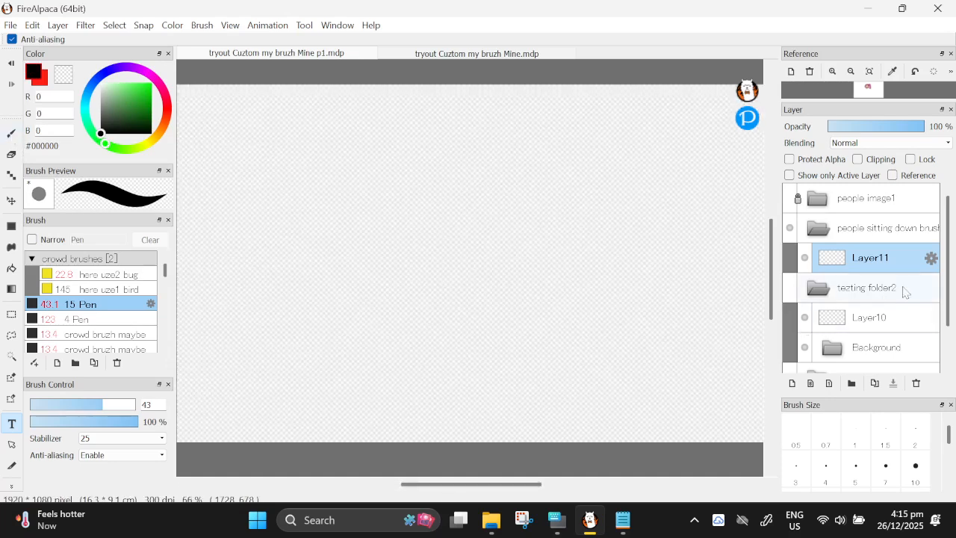
- Rename the new layer in the people sitting down brush folder as "bird"
left_click(931, 261)
type("p")
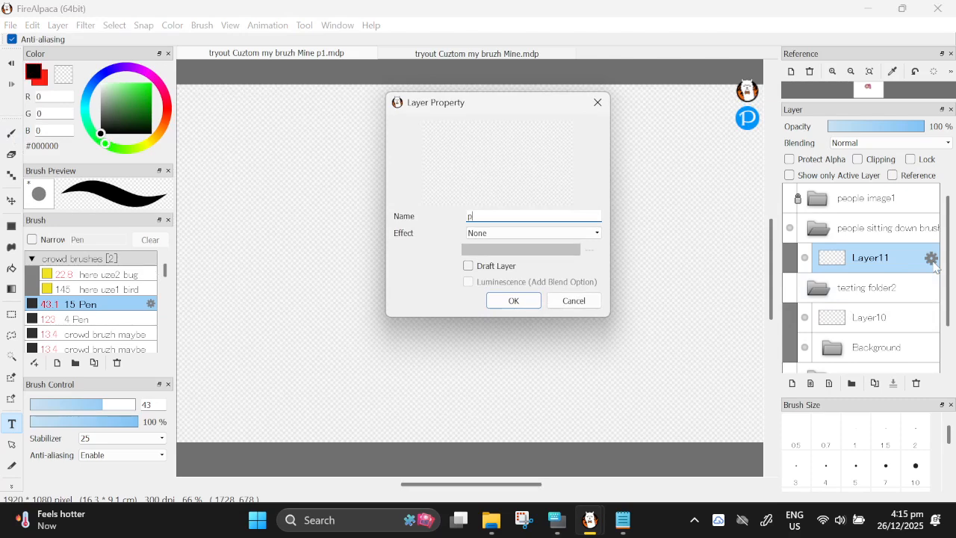
type("ird")
key("Return")
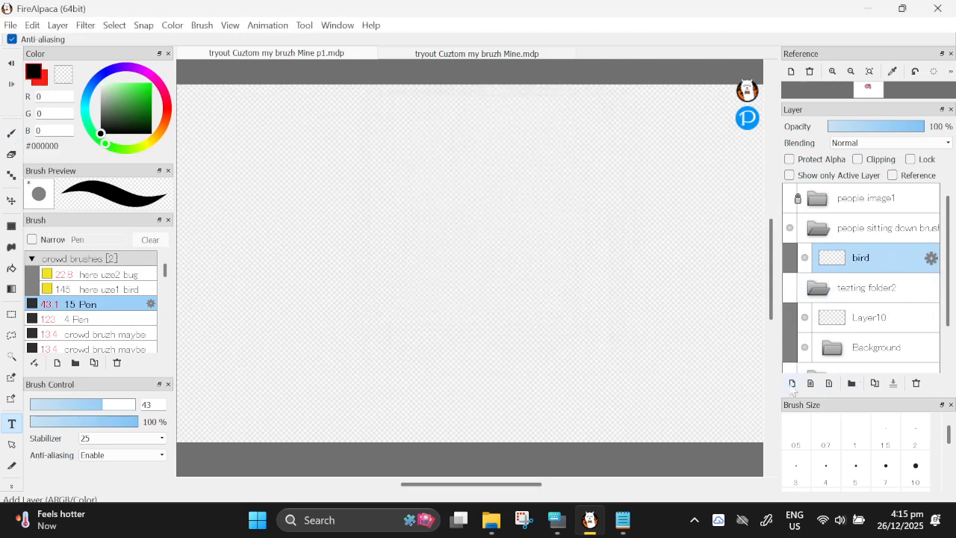
- Add another layer above the bird layer and name it "bug lineart"
key("ctrl+shift+n")
left_click(931, 258)
type("g lineart")
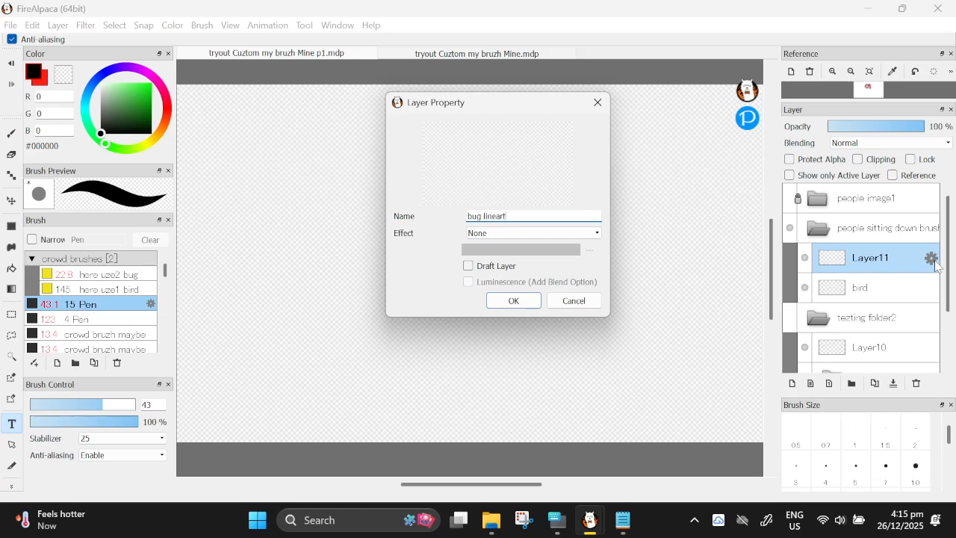
type("ug lineart")
key("Return")
- Rename the bird layer as "bird lineart"
left_click(932, 290)
left_click(932, 288)
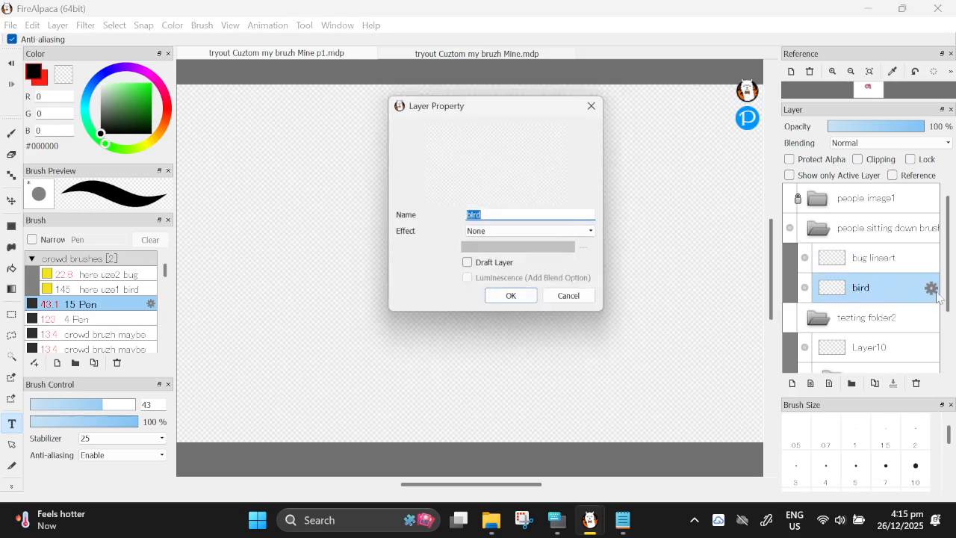
key("Right")
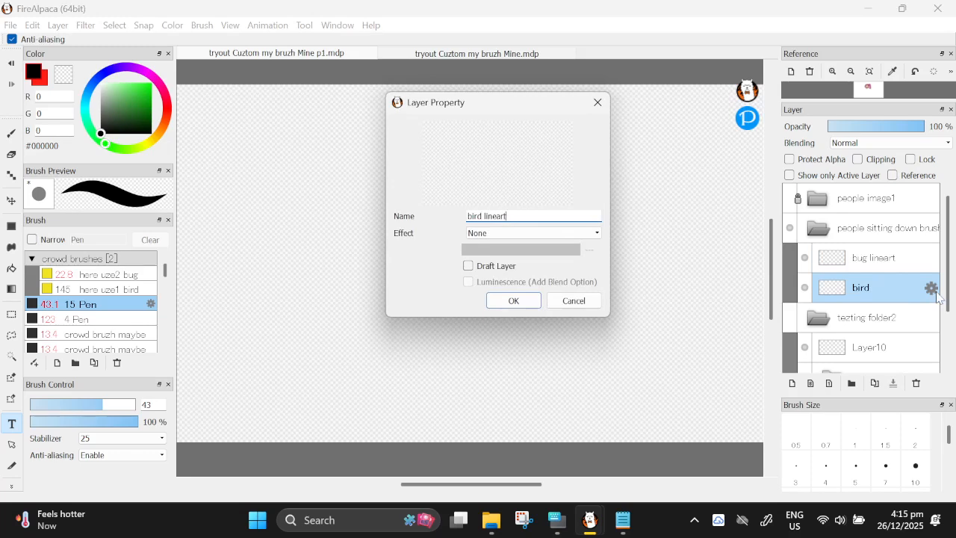
key("Return")
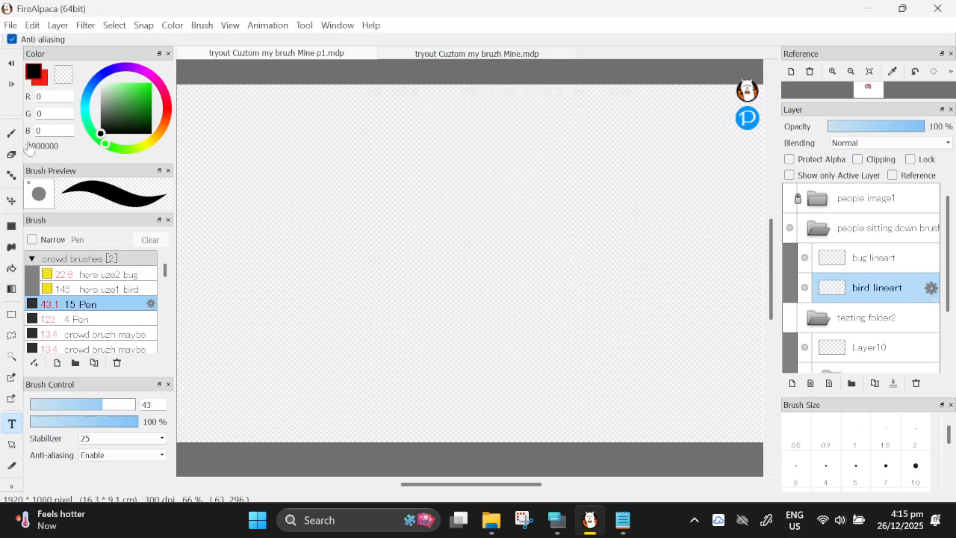
- Paint a solid black beak shape near the canvas center on the bird lineart layer with the 15 Pen brush
key("b")
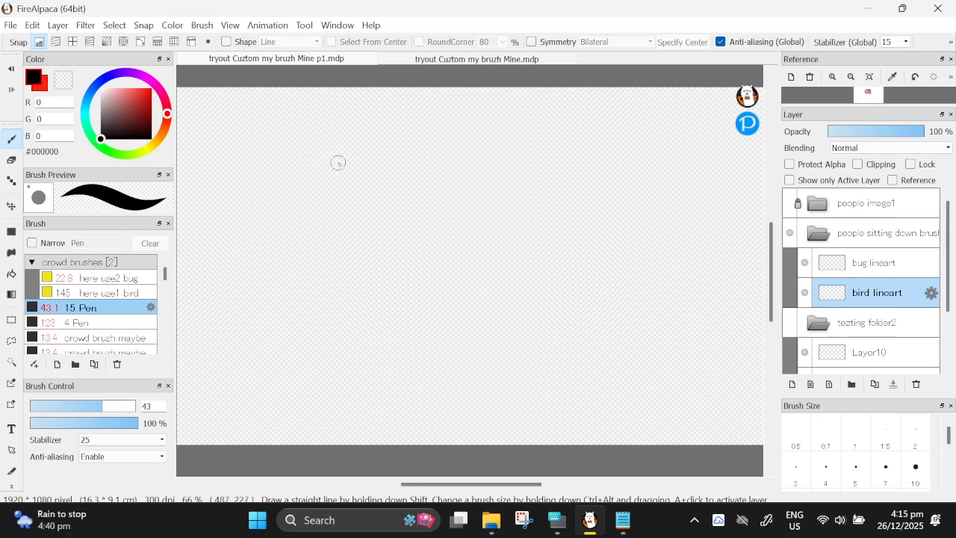
left_click(11, 25)
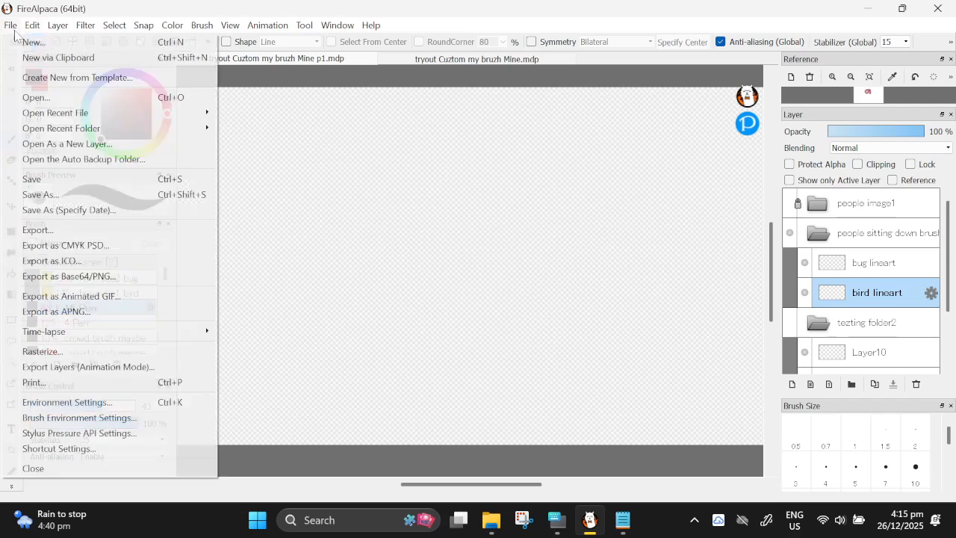
left_click(262, 199)
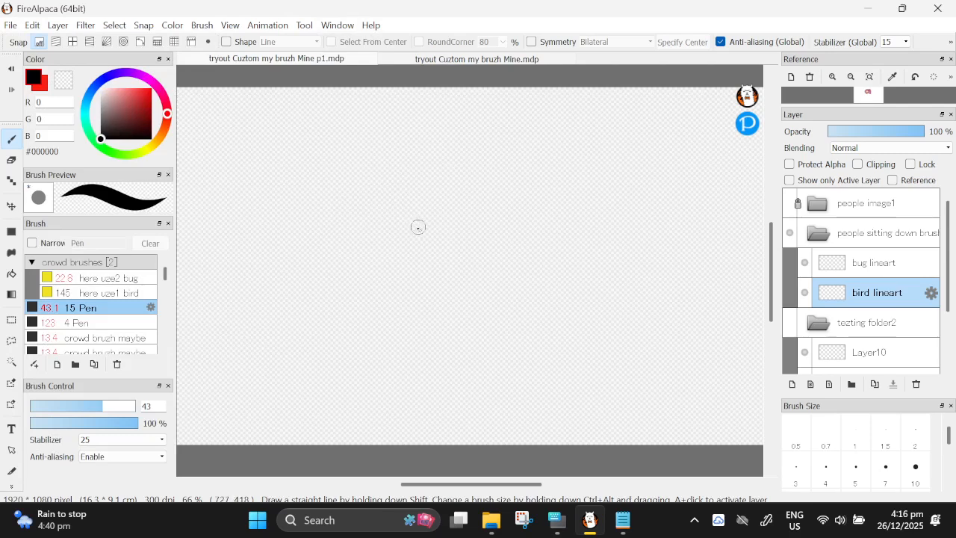
mouse_move(422, 224)
left_mouse_down()
mouse_move(497, 272)
mouse_move(419, 241)
mouse_move(464, 269)
mouse_move(420, 286)
left_mouse_up()
mouse_move(429, 234)
left_mouse_down()
mouse_move(488, 257)
mouse_move(441, 240)
mouse_move(440, 228)
mouse_move(463, 251)
mouse_move(428, 221)
left_mouse_up()
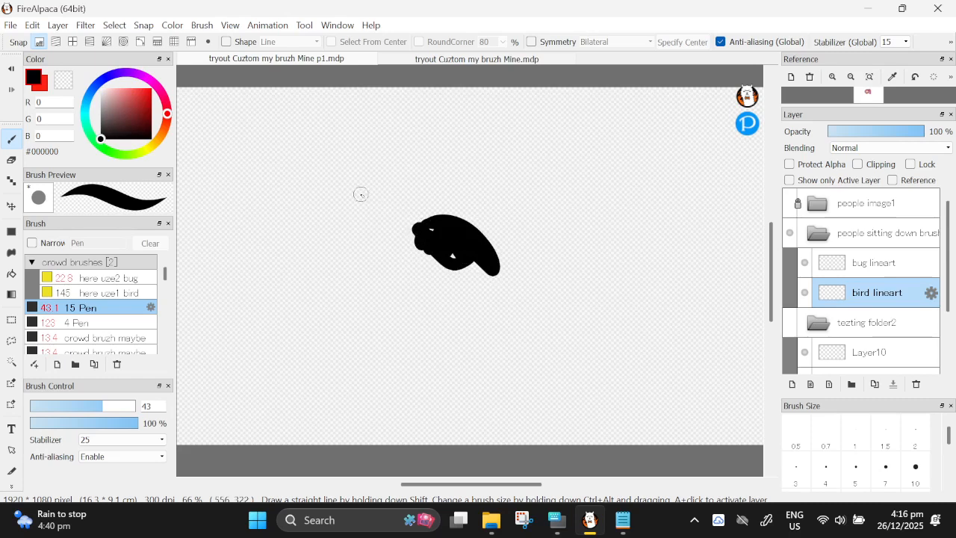
- Change the brush color to dark gray #353535 and paint the bird's head, neck and squarish body outline around the beak
left_click_drag(103, 128, 101, 129)
mouse_move(422, 233)
left_mouse_down()
mouse_move(474, 239)
mouse_move(417, 231)
mouse_move(456, 259)
mouse_move(437, 245)
mouse_move(490, 266)
mouse_move(418, 239)
mouse_move(431, 212)
mouse_move(420, 225)
mouse_move(418, 189)
mouse_move(453, 216)
mouse_move(433, 181)
mouse_move(410, 227)
mouse_move(437, 201)
left_mouse_up()
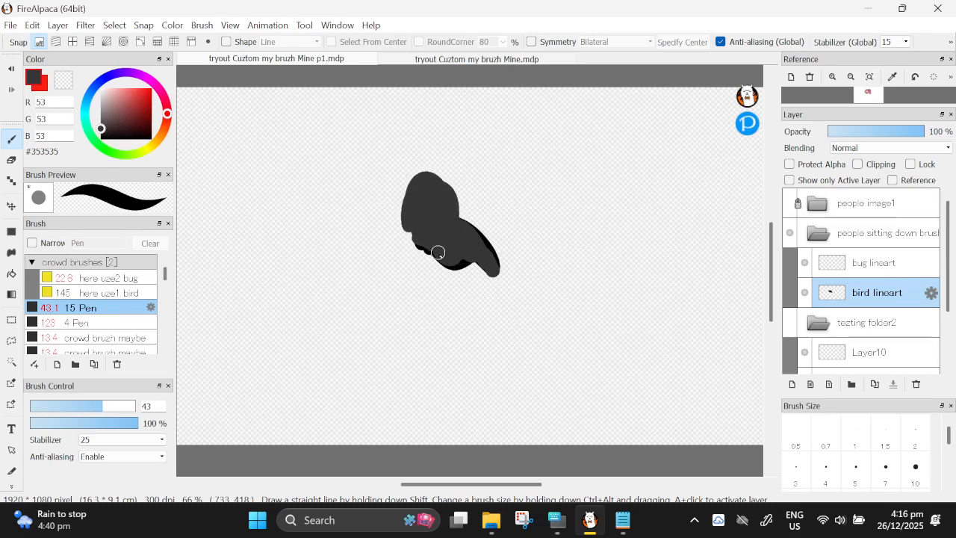
mouse_move(406, 224)
left_mouse_down()
mouse_move(446, 250)
mouse_move(414, 238)
mouse_move(408, 298)
mouse_move(433, 291)
mouse_move(362, 304)
mouse_move(364, 379)
left_mouse_up()
mouse_move(407, 293)
left_mouse_down()
mouse_move(465, 306)
mouse_move(452, 380)
mouse_move(391, 370)
mouse_move(442, 367)
left_mouse_up()
- Transform the bird drawing to make it smaller and move it up to free space for the legs
left_click(116, 25)
left_click(194, 220)
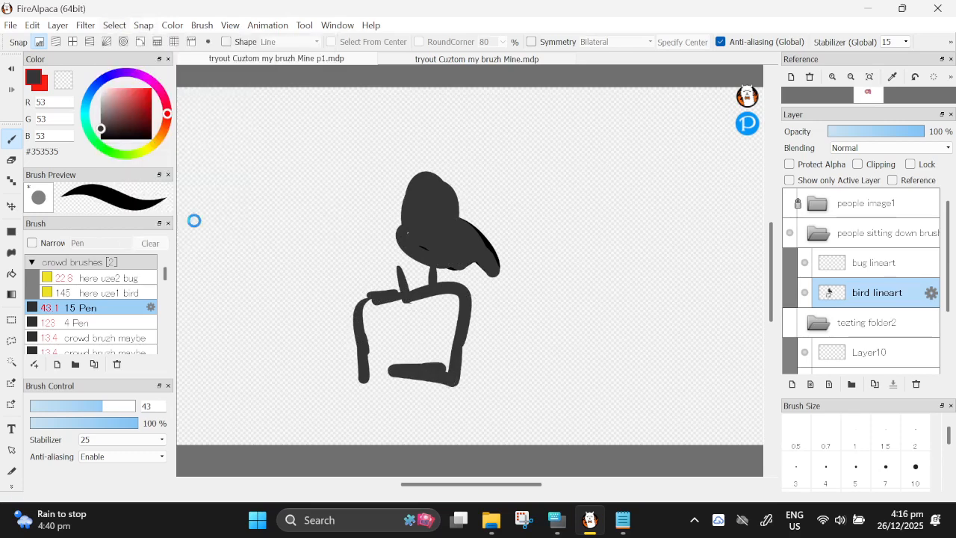
left_click_drag(353, 171, 370, 194)
left_click_drag(416, 227, 419, 169)
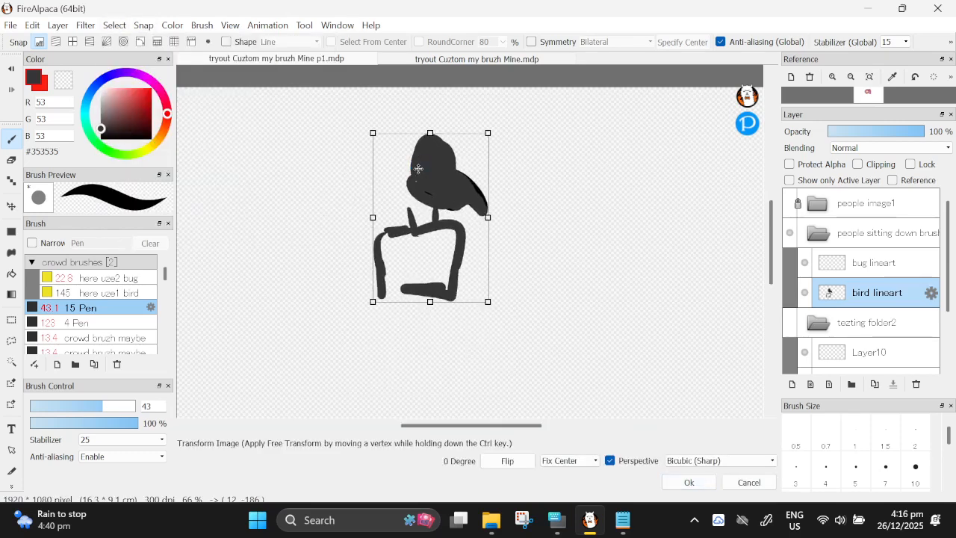
left_click(684, 482)
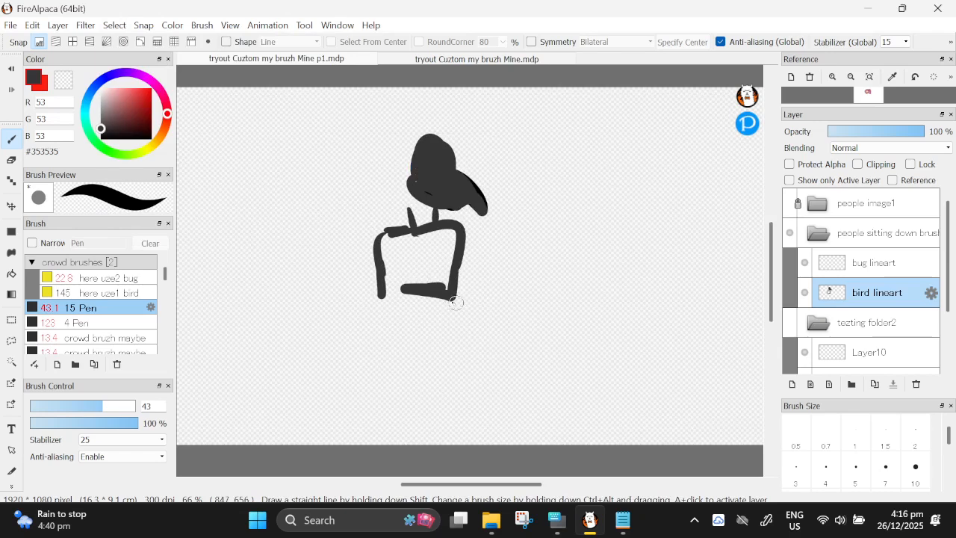
- Paint the bird's bent sitting legs with oval feet and a looped tail behind the lower body
mouse_move(456, 302)
left_mouse_down()
mouse_move(401, 311)
mouse_move(446, 313)
mouse_move(395, 328)
mouse_move(452, 274)
mouse_move(445, 289)
mouse_move(453, 254)
mouse_move(444, 316)
mouse_move(433, 317)
mouse_move(485, 305)
mouse_move(487, 345)
left_mouse_up()
mouse_move(440, 319)
left_mouse_down()
mouse_move(443, 356)
mouse_move(480, 369)
mouse_move(449, 364)
mouse_move(501, 363)
mouse_move(490, 350)
left_mouse_up()
mouse_move(377, 309)
left_mouse_down()
mouse_move(370, 327)
mouse_move(342, 309)
mouse_move(383, 318)
left_mouse_up()
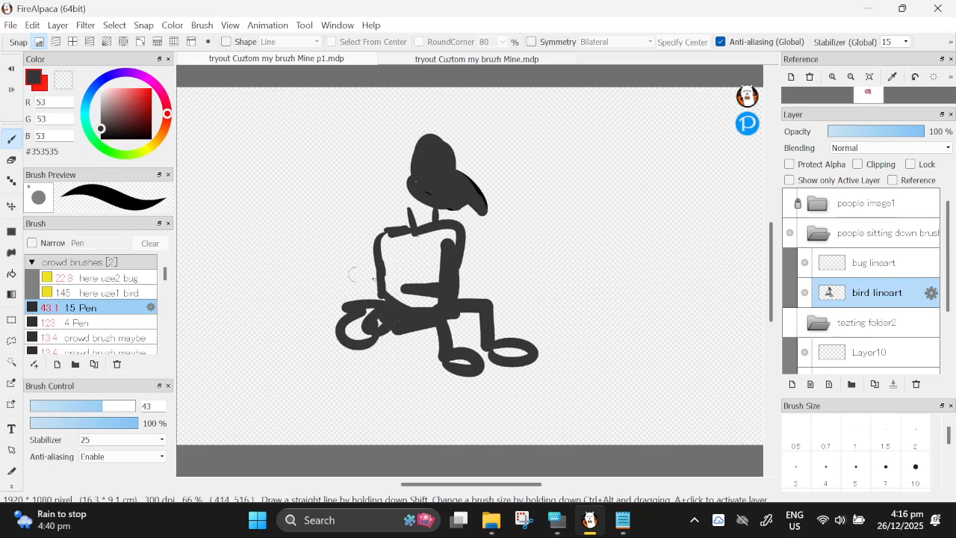
- Fill the bird's torso and neck solid and paint curled feathers with round tips on its head
mouse_move(412, 277)
left_mouse_down()
mouse_move(391, 232)
mouse_move(422, 295)
mouse_move(452, 241)
mouse_move(422, 237)
mouse_move(434, 233)
mouse_move(422, 208)
left_mouse_up()
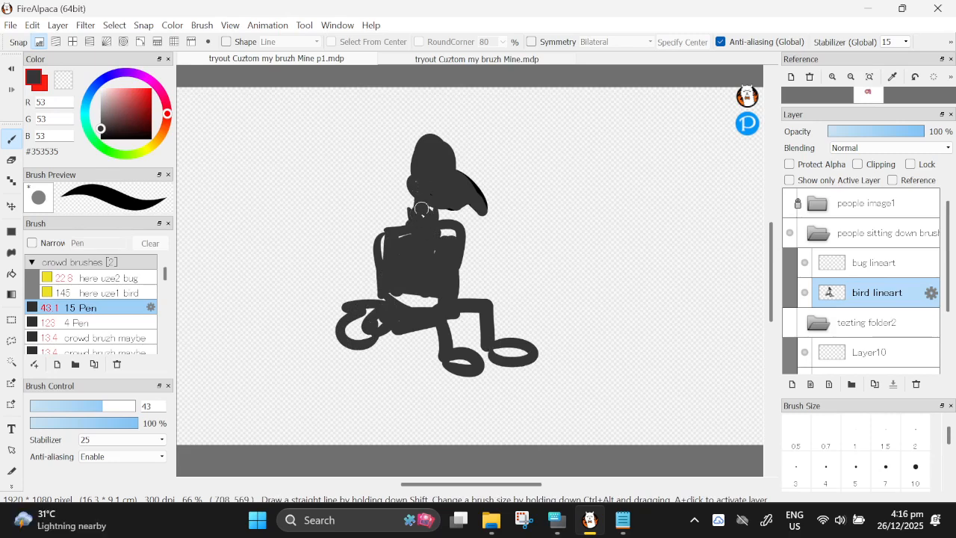
mouse_move(434, 140)
left_mouse_down()
mouse_move(479, 136)
mouse_move(480, 154)
mouse_move(482, 135)
mouse_move(400, 154)
mouse_move(390, 147)
mouse_move(396, 178)
left_mouse_up()
mouse_move(426, 139)
left_mouse_down()
mouse_move(384, 134)
mouse_move(378, 169)
left_mouse_up()
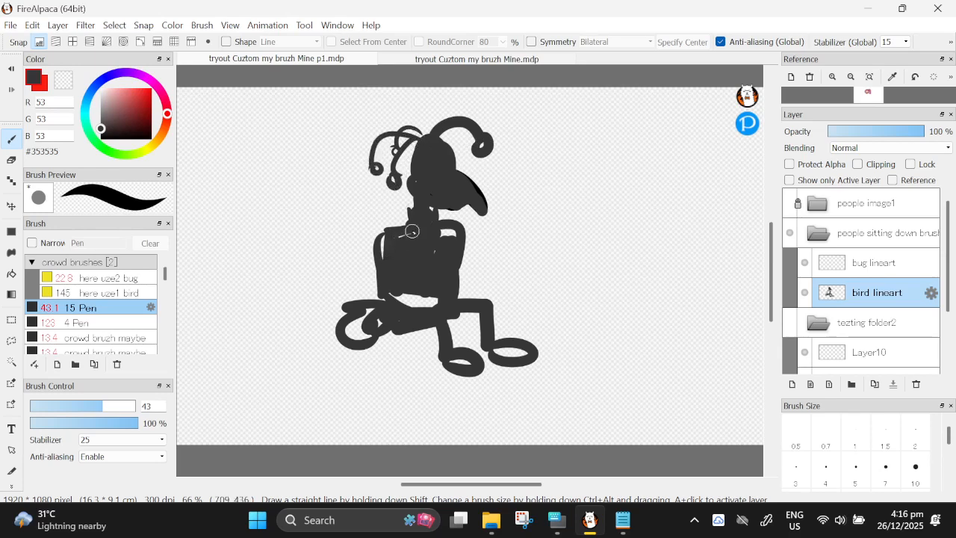
left_click_drag(412, 231, 448, 230)
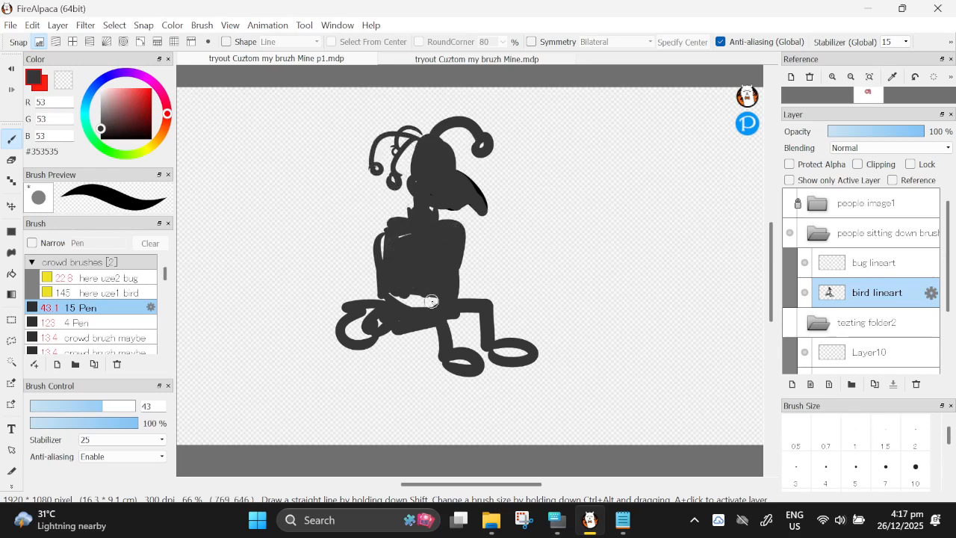
- Paint the bird's arms with fingered hands reaching to the knees and fill the remaining gaps in the shoulders and back
left_click_drag(451, 268, 485, 297)
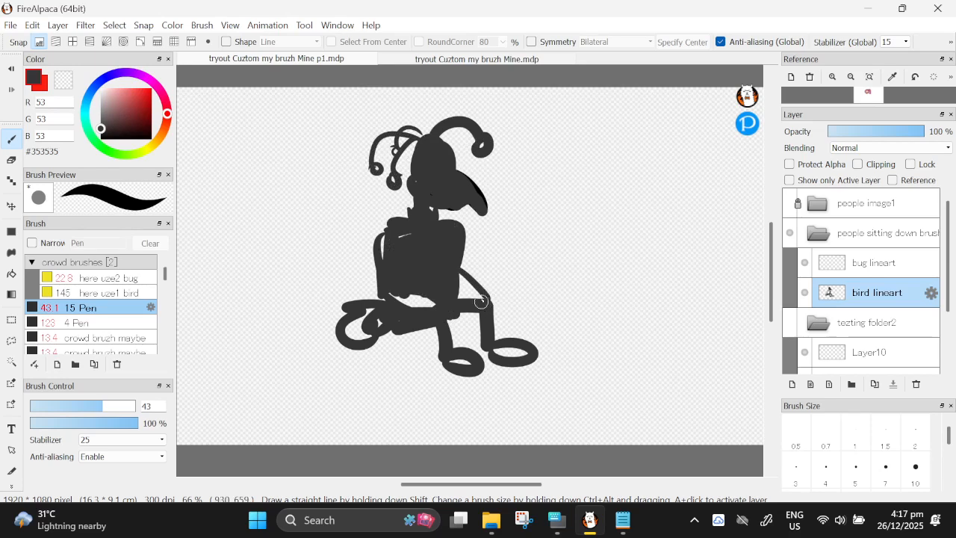
mouse_move(470, 256)
left_mouse_down()
mouse_move(490, 311)
mouse_move(497, 288)
left_mouse_up()
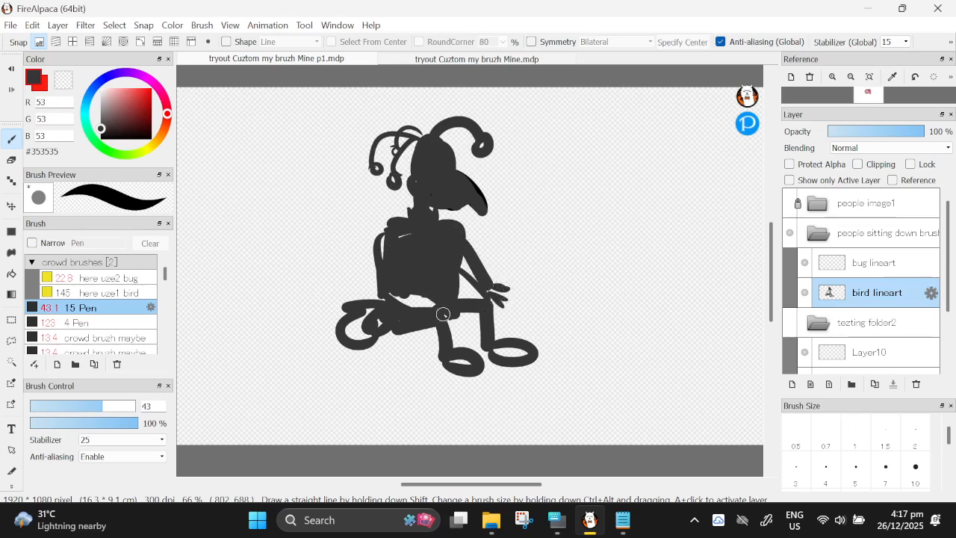
mouse_move(462, 329)
left_mouse_down()
mouse_move(463, 316)
mouse_move(392, 293)
left_mouse_up()
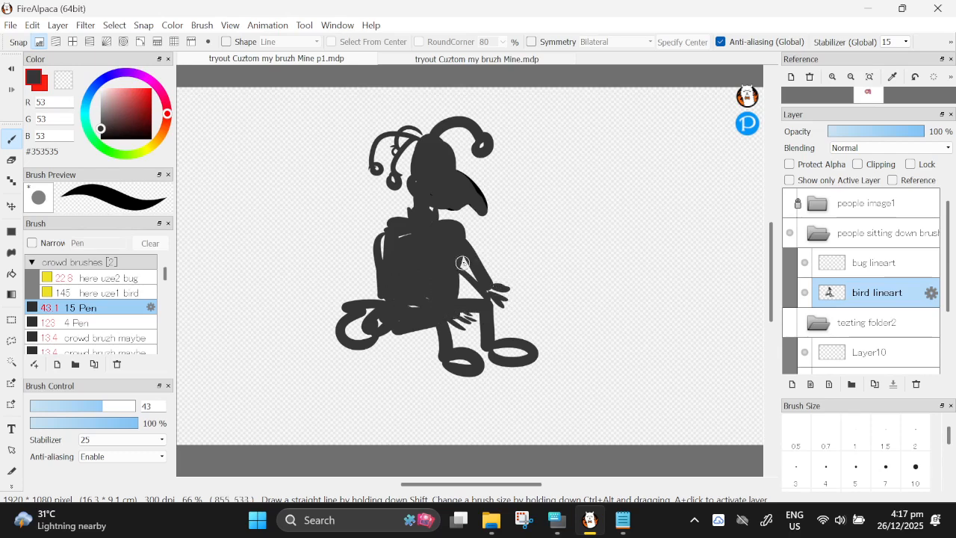
mouse_move(465, 235)
left_mouse_down()
mouse_move(473, 283)
mouse_move(465, 278)
left_mouse_up()
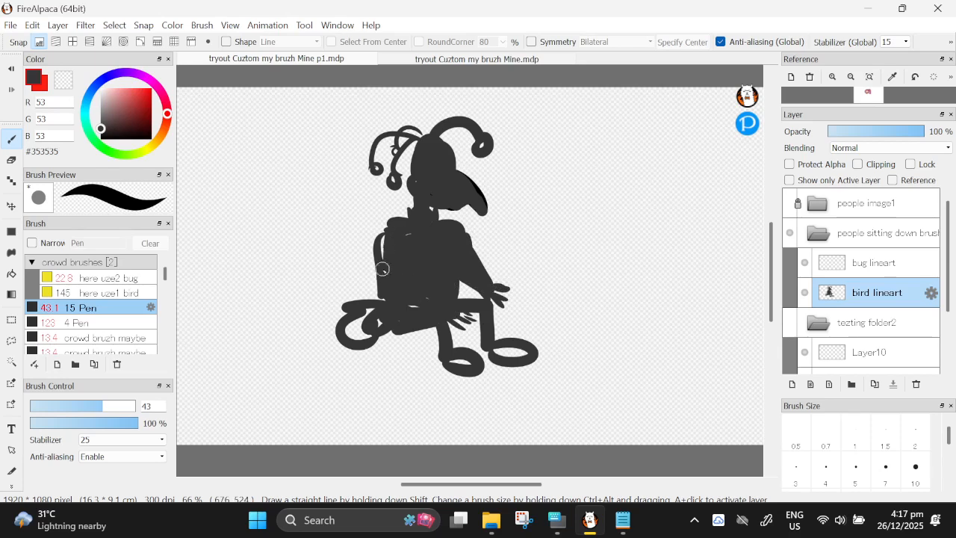
left_click_drag(382, 269, 393, 239)
left_click_drag(409, 227, 384, 247)
- Hide the bird lineart layer, make bug lineart active and set the color to gray #5A5A5A
key("e")
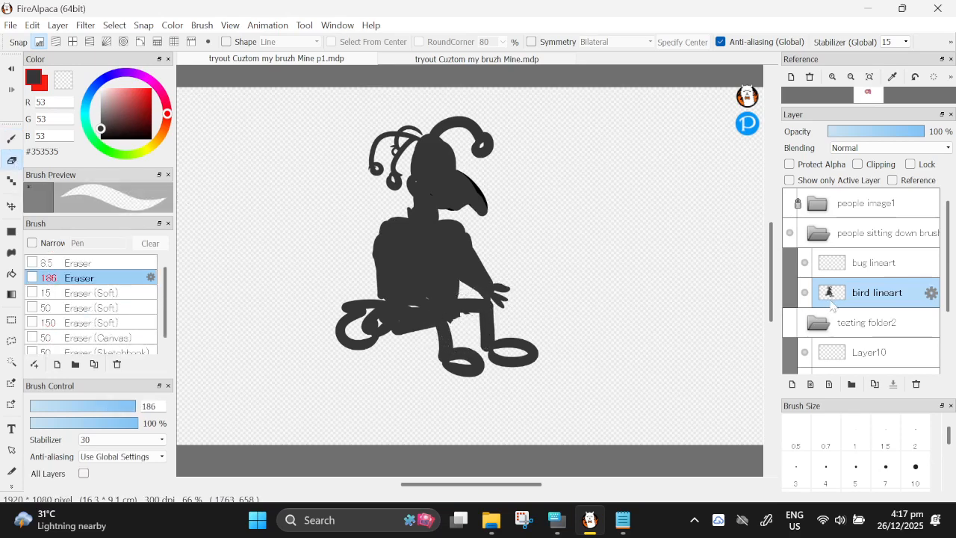
left_click(805, 292)
left_click(874, 263)
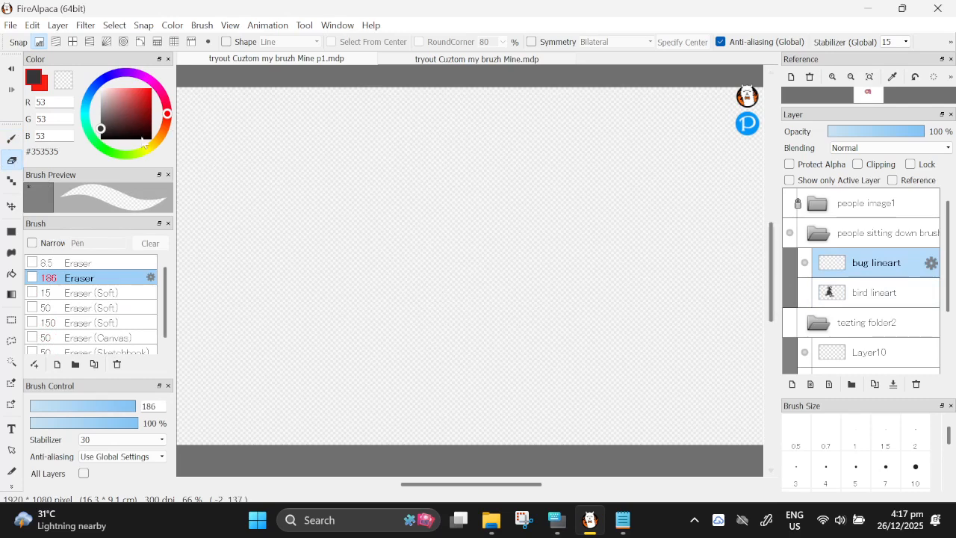
left_click_drag(107, 118, 100, 121)
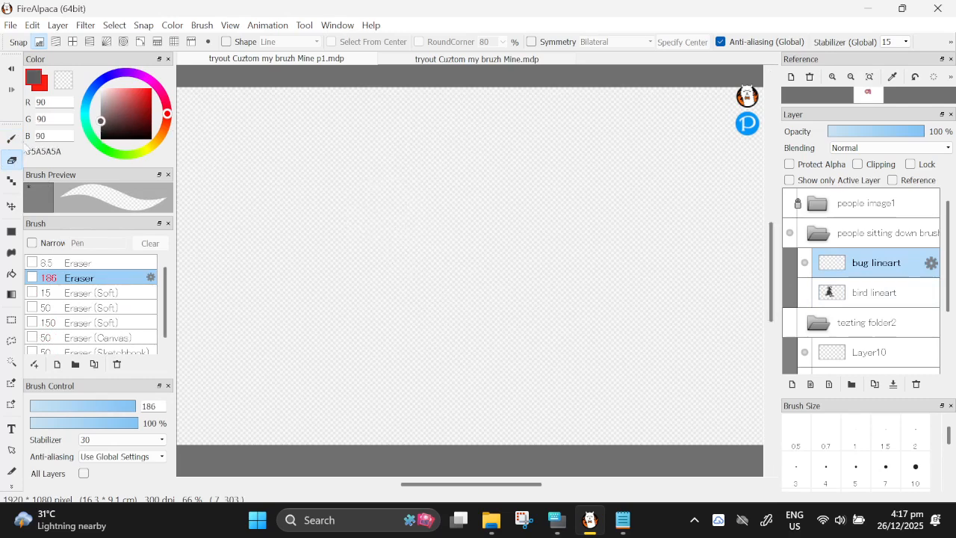
- Paint the bug's round head with three thick eye stalks using the 15 Pen brush on the bug lineart layer
left_click(12, 139)
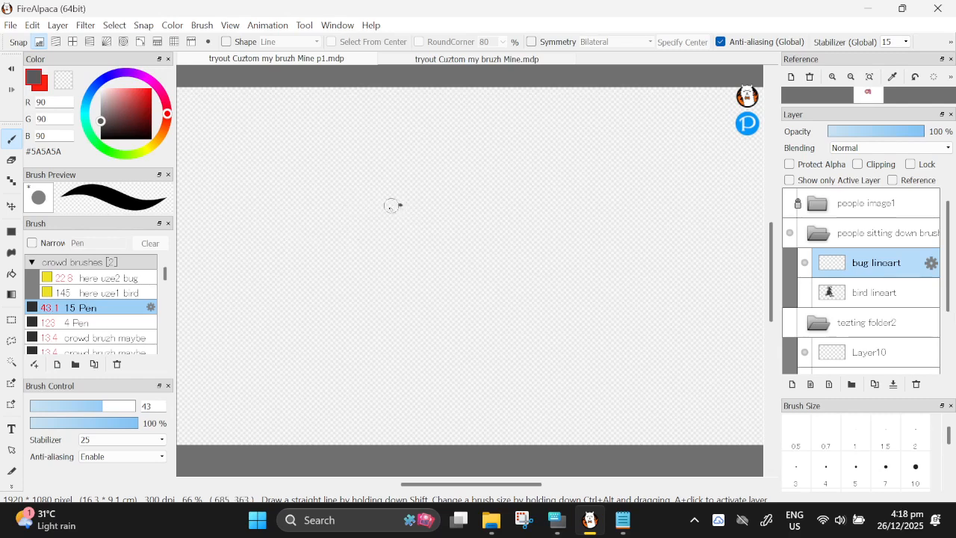
mouse_move(392, 206)
left_mouse_down()
mouse_move(399, 235)
mouse_move(413, 227)
mouse_move(381, 171)
left_mouse_up()
left_click_drag(405, 204, 400, 169)
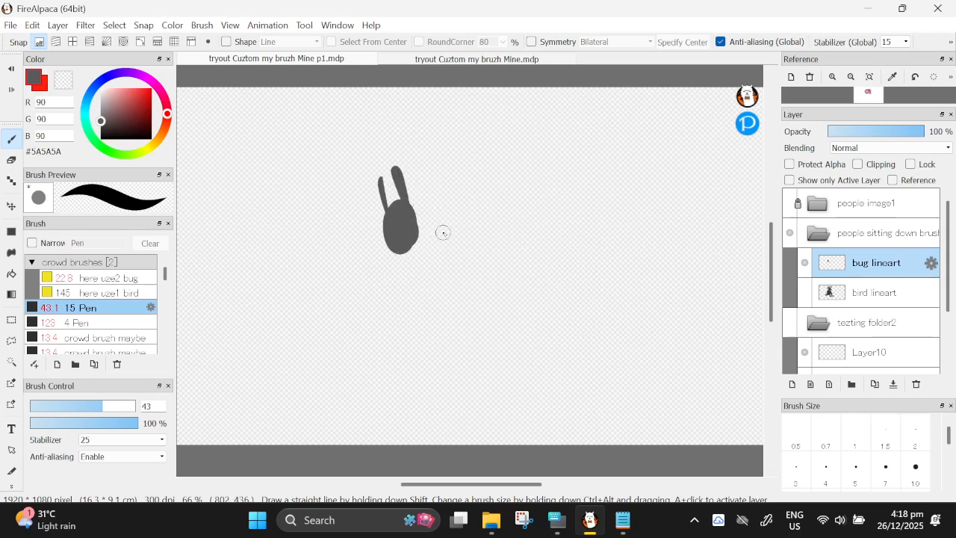
mouse_move(422, 259)
left_mouse_down()
mouse_move(416, 310)
mouse_move(461, 254)
mouse_move(414, 297)
mouse_move(398, 258)
mouse_move(462, 271)
mouse_move(437, 308)
mouse_move(415, 298)
mouse_move(434, 279)
mouse_move(446, 206)
mouse_move(457, 202)
mouse_move(449, 249)
mouse_move(504, 215)
mouse_move(510, 246)
mouse_move(464, 262)
mouse_move(493, 231)
mouse_move(446, 247)
mouse_move(441, 233)
mouse_move(455, 232)
mouse_move(441, 236)
mouse_move(453, 203)
left_mouse_up()
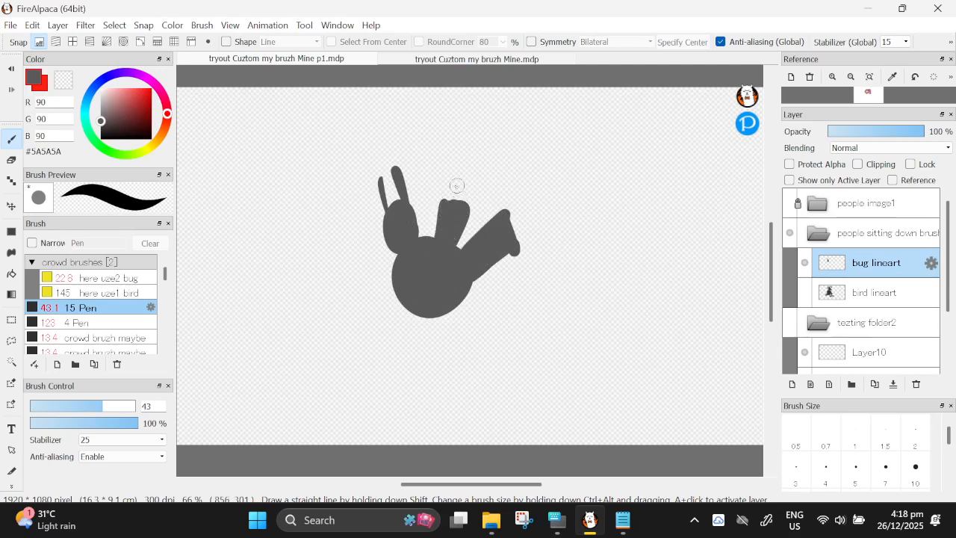
- Paint a ring-shaped eye at the end of each stalk and a curved eyebrow above each one
mouse_move(443, 155)
left_mouse_down()
mouse_move(472, 161)
mouse_move(439, 195)
mouse_move(468, 131)
mouse_move(484, 159)
left_mouse_up()
mouse_move(373, 162)
left_mouse_down()
mouse_move(405, 144)
mouse_move(397, 201)
mouse_move(383, 167)
left_mouse_up()
mouse_move(511, 194)
left_mouse_down()
mouse_move(546, 197)
mouse_move(512, 188)
mouse_move(546, 150)
mouse_move(556, 172)
left_mouse_up()
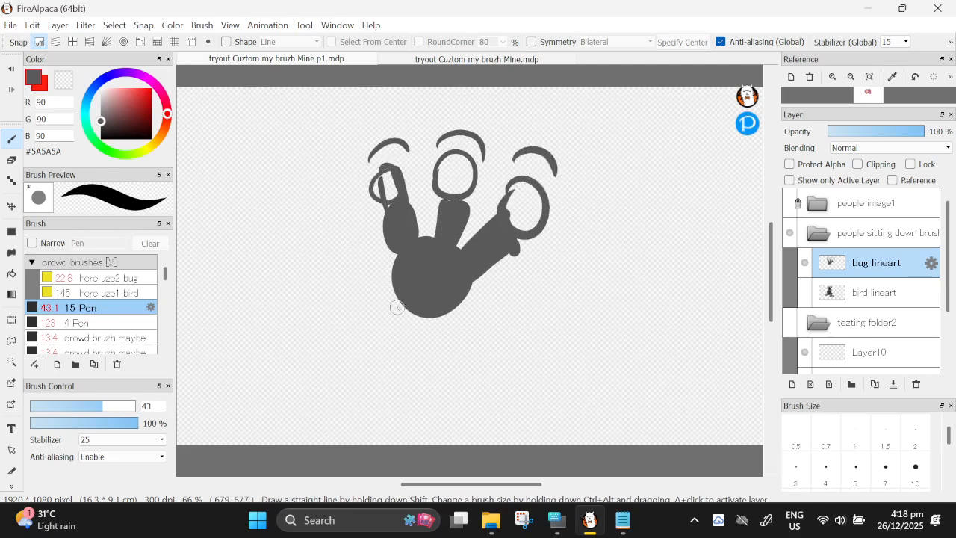
- Undo the hooked stroke below the bug's head and paint a neck and a narrow torso there instead
mouse_move(406, 306)
left_mouse_down()
mouse_move(403, 360)
mouse_move(423, 349)
left_mouse_up()
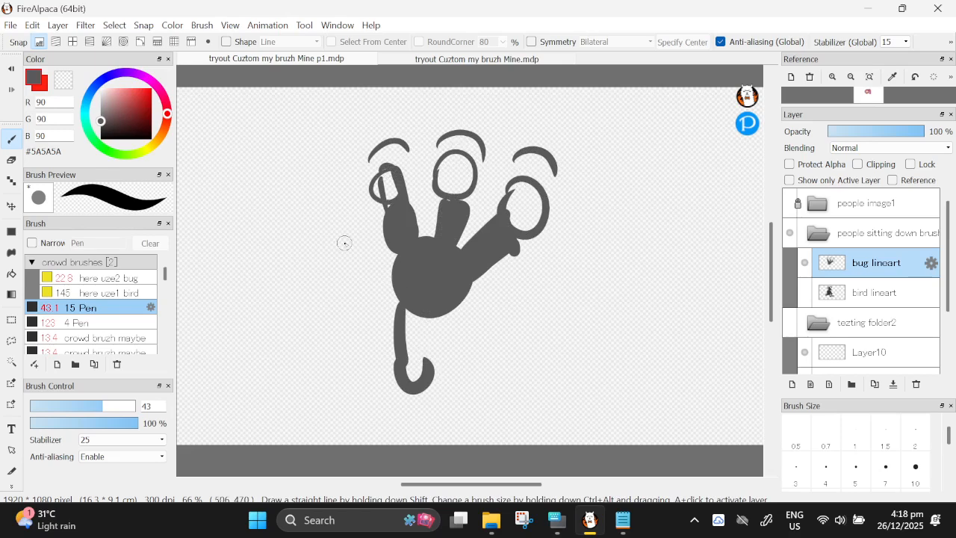
key("ctrl+z")
mouse_move(413, 310)
left_mouse_down()
mouse_move(443, 331)
mouse_move(402, 338)
mouse_move(408, 327)
mouse_move(454, 338)
mouse_move(405, 347)
mouse_move(407, 372)
left_mouse_up()
mouse_move(446, 337)
left_mouse_down()
mouse_move(442, 389)
mouse_move(386, 379)
mouse_move(426, 394)
mouse_move(400, 406)
mouse_move(395, 387)
mouse_move(432, 378)
left_mouse_up()
- Transform the bug drawing: make it slightly smaller, rotate it -8.9 degrees and move it up
left_click(115, 25)
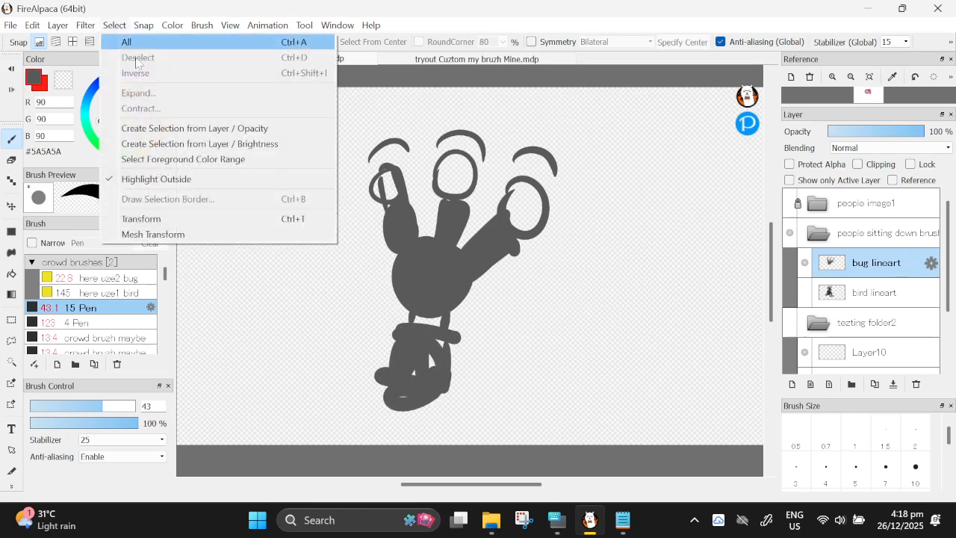
left_click(205, 226)
mouse_move(369, 131)
left_mouse_down()
mouse_move(378, 144)
mouse_move(382, 126)
left_mouse_up()
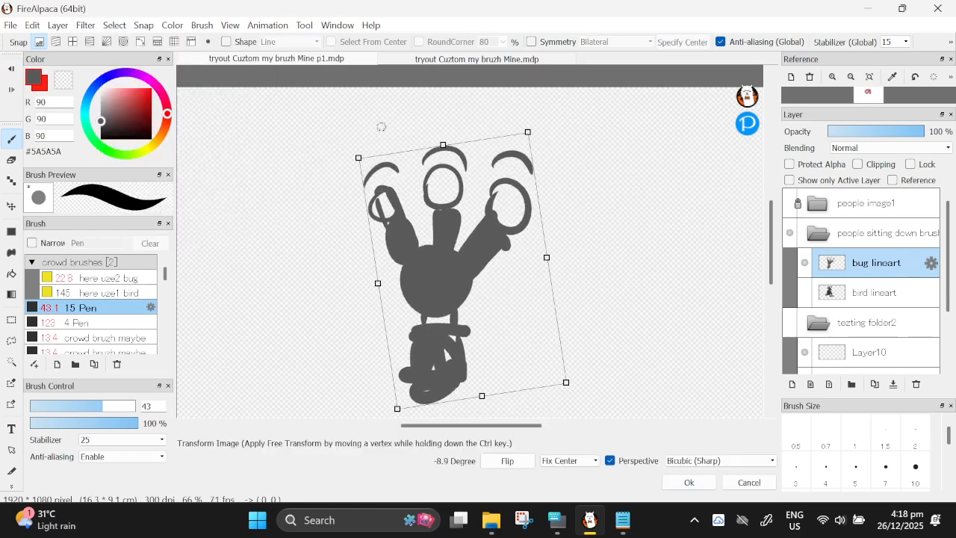
left_click_drag(431, 228, 440, 196)
left_click(686, 482)
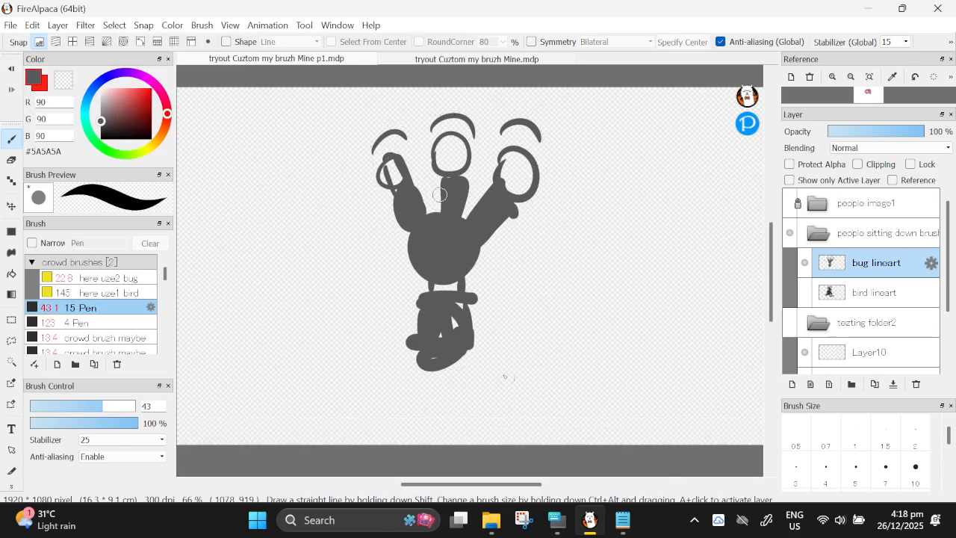
- Paint the bug's two bent sitting legs with feet and two arms with rounded hands beside the torso
mouse_move(424, 342)
left_mouse_down()
mouse_move(420, 363)
mouse_move(376, 363)
mouse_move(370, 393)
left_mouse_up()
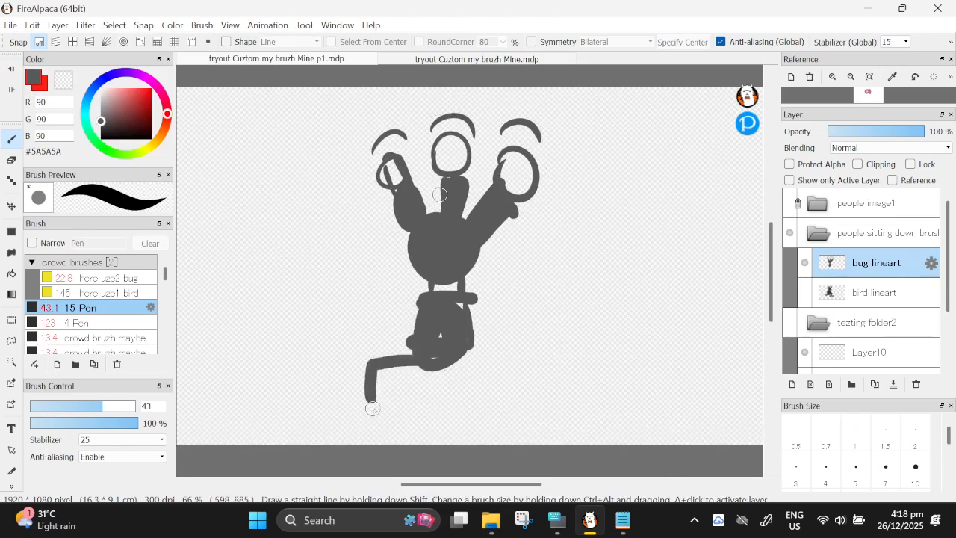
mouse_move(439, 358)
left_mouse_down()
mouse_move(452, 370)
mouse_move(418, 369)
mouse_move(421, 421)
mouse_move(387, 422)
mouse_move(405, 425)
mouse_move(395, 407)
mouse_move(351, 414)
mouse_move(371, 408)
left_mouse_up()
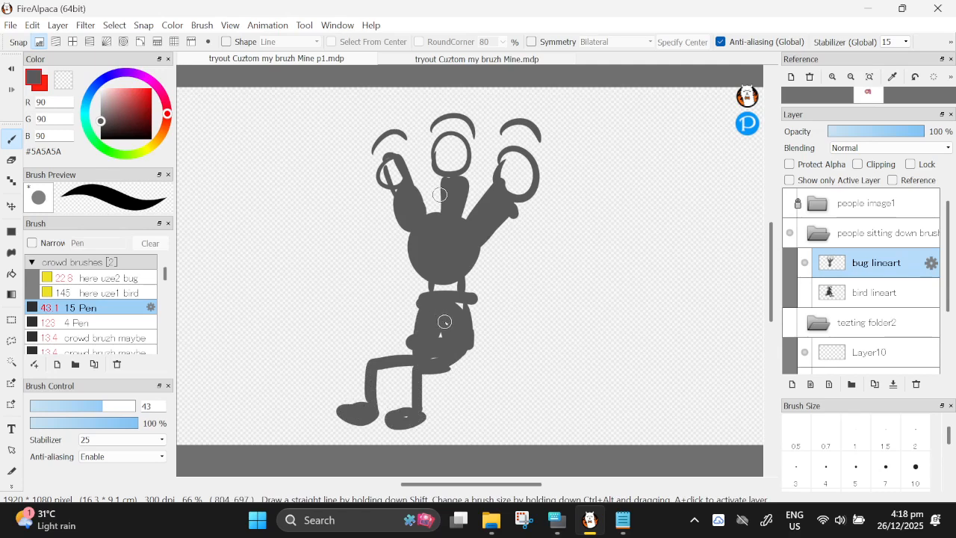
mouse_move(463, 353)
left_mouse_down()
mouse_move(492, 368)
mouse_move(471, 373)
mouse_move(493, 377)
mouse_move(483, 371)
left_mouse_up()
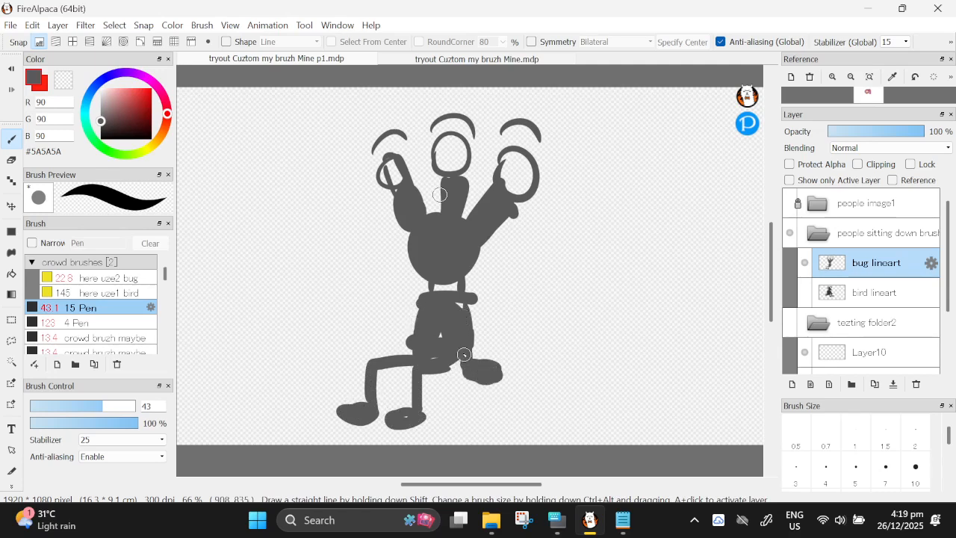
mouse_move(418, 304)
left_mouse_down()
mouse_move(402, 344)
mouse_move(385, 347)
left_mouse_up()
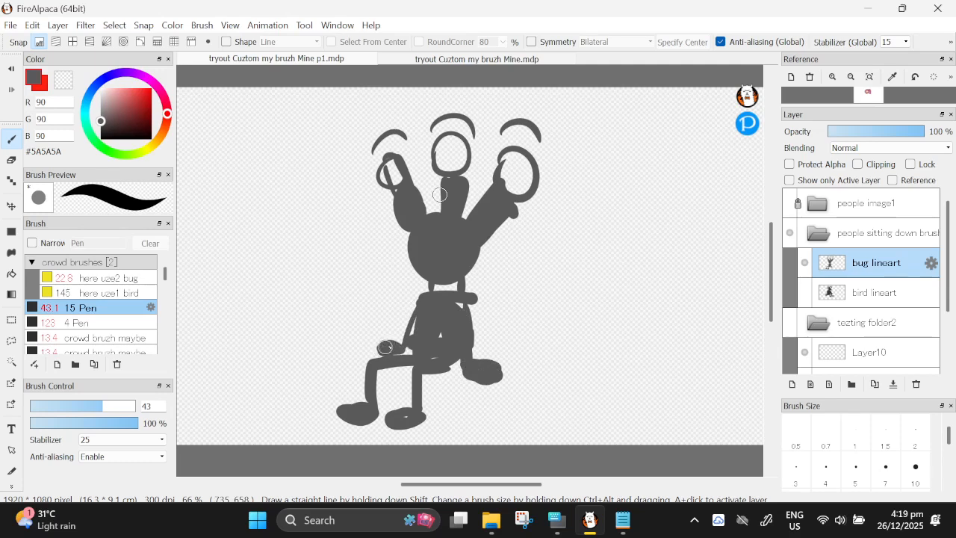
- Fill the gaps in the bug's neck and torso and thicken its feet and front leg
mouse_move(445, 302)
left_mouse_down()
mouse_move(442, 277)
mouse_move(448, 318)
left_mouse_up()
left_click_drag(445, 361, 461, 356)
mouse_move(364, 404)
left_mouse_down()
mouse_move(344, 413)
mouse_move(417, 423)
left_mouse_up()
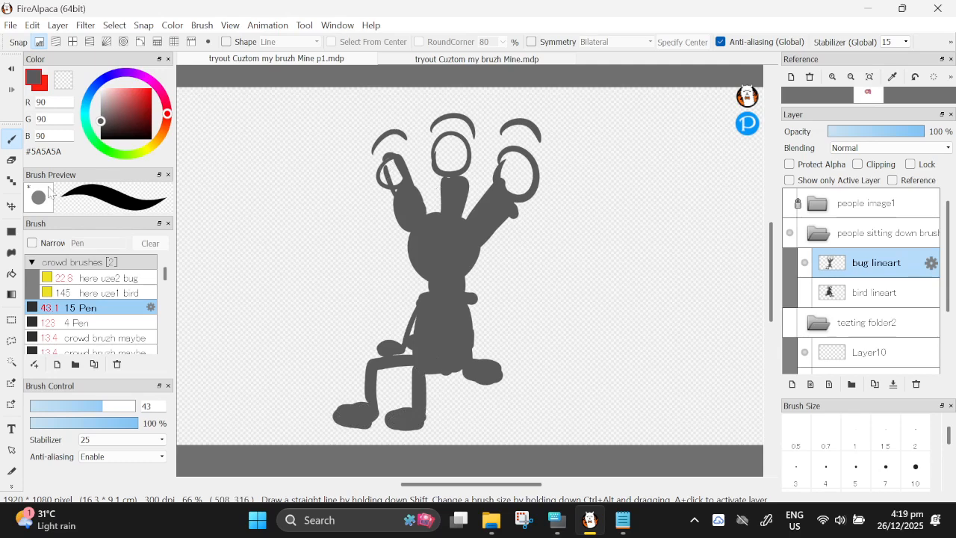
- Erase the overlapping lines inside the smallest stalk eye with the Eraser at size 38 and paint pupils in all three stalk eyes
key("e")
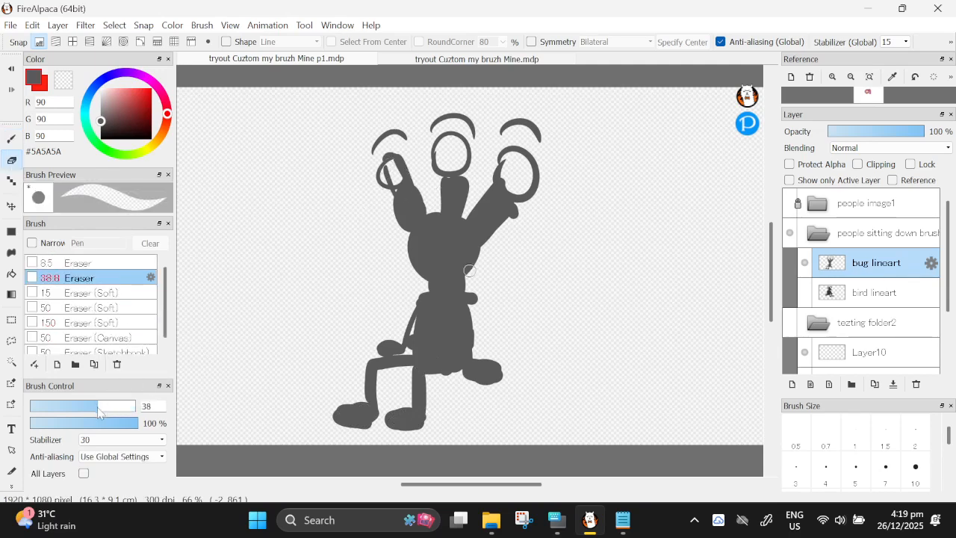
left_click_drag(392, 173, 398, 167)
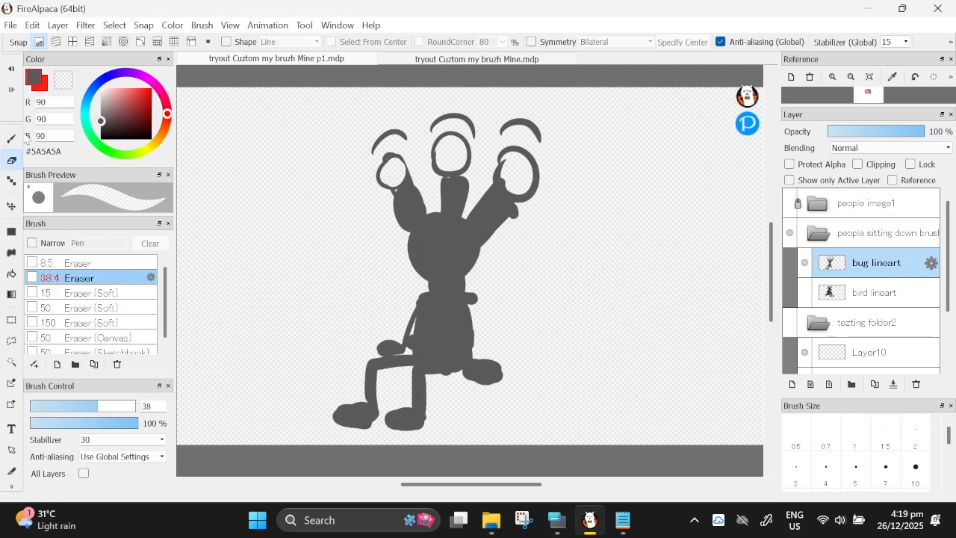
key("b")
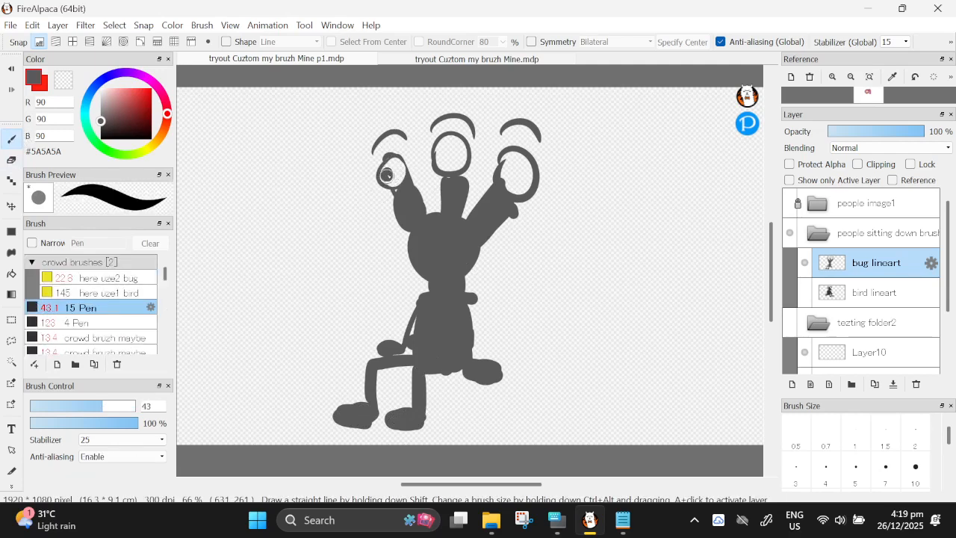
left_click(386, 175)
left_click(443, 158)
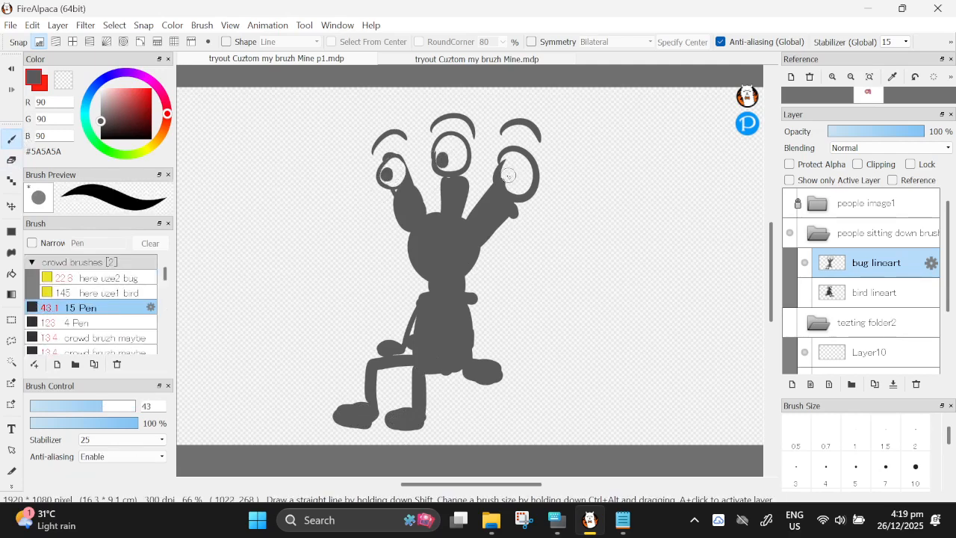
left_click(507, 174)
- Erase a round eye opening in the bug's head and paint a dark pupil inside it
key("e")
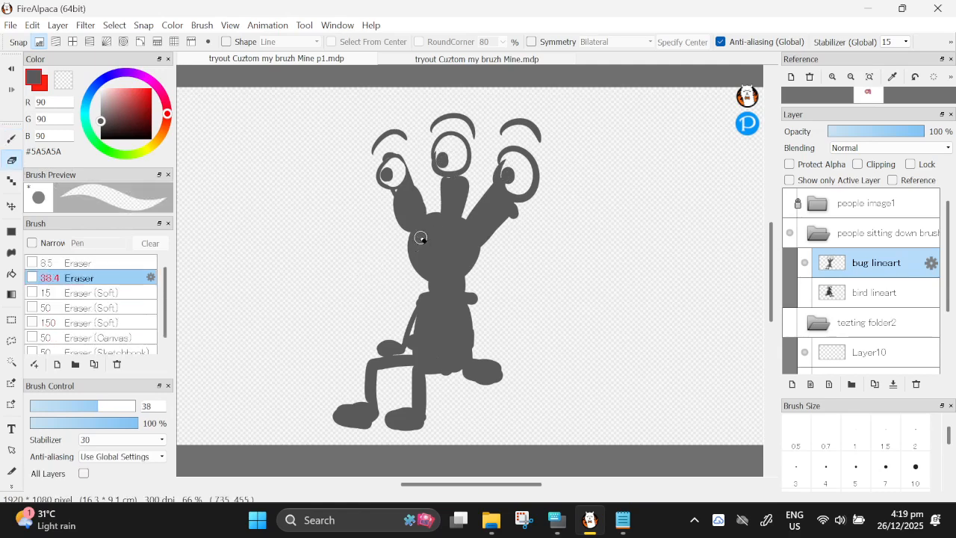
mouse_move(421, 237)
left_mouse_down()
mouse_move(442, 223)
mouse_move(450, 241)
mouse_move(431, 255)
mouse_move(440, 234)
left_mouse_up()
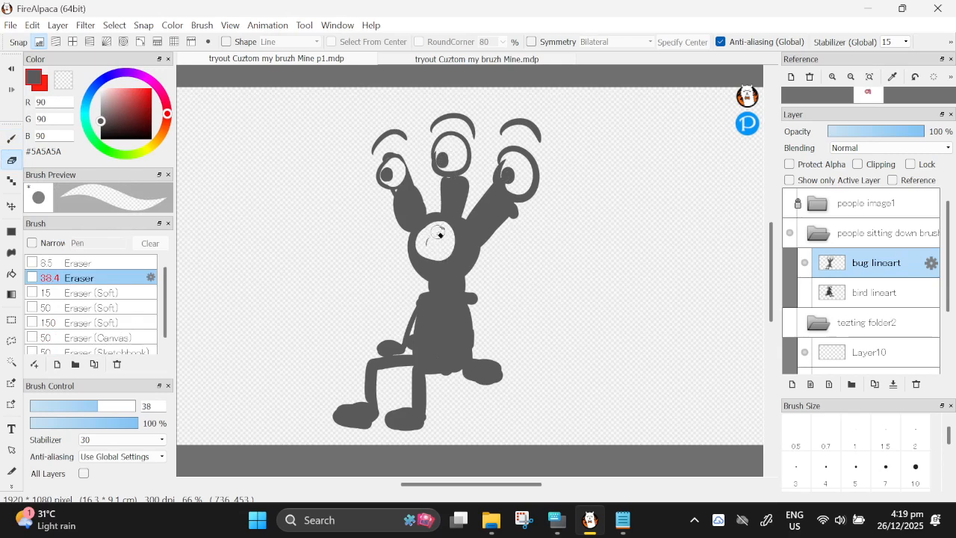
key("b")
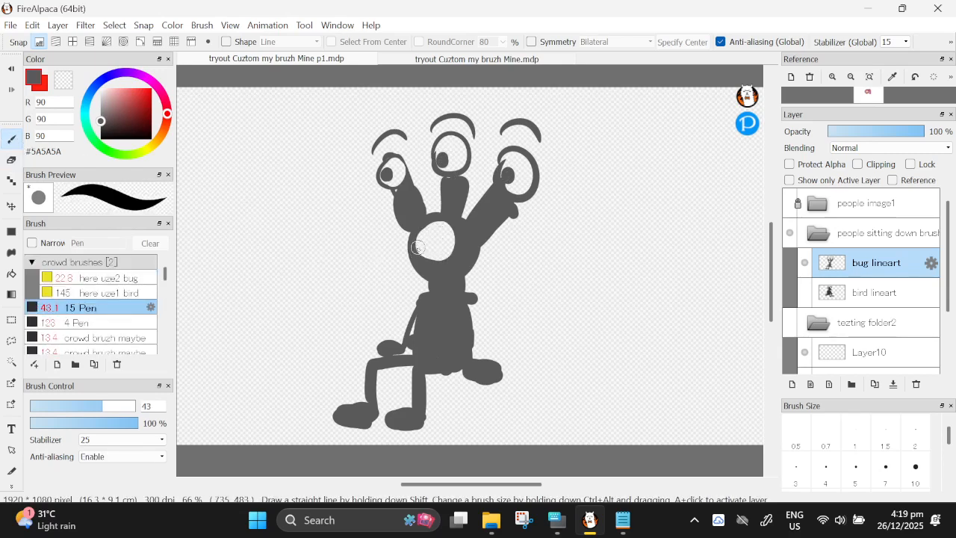
left_click_drag(421, 242, 423, 245)
left_click(10, 68)
left_click_drag(424, 243, 422, 248)
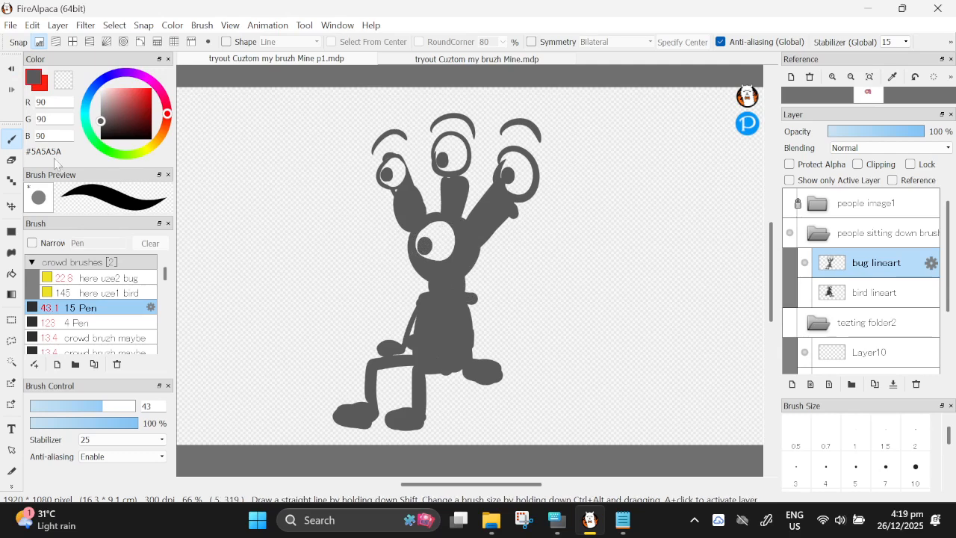
- Erase the stray marks in the gap by the bug's thin arm and the bump beneath its thickest eye stalk
key("e")
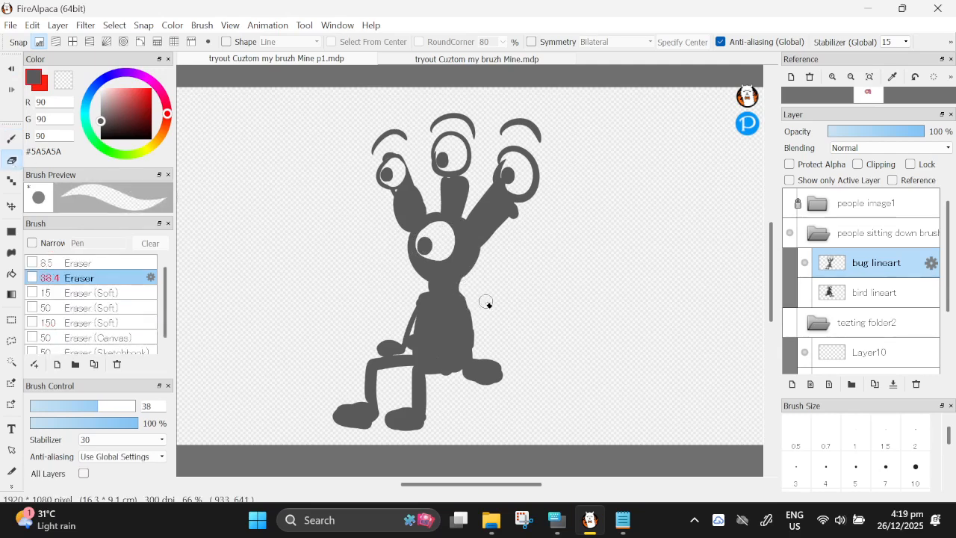
left_click_drag(410, 341, 412, 345)
left_click_drag(521, 210, 513, 222)
- Hide the bug lineart layer, show the bird lineart layer and erase two round eye openings in the bird's head
left_click(806, 263)
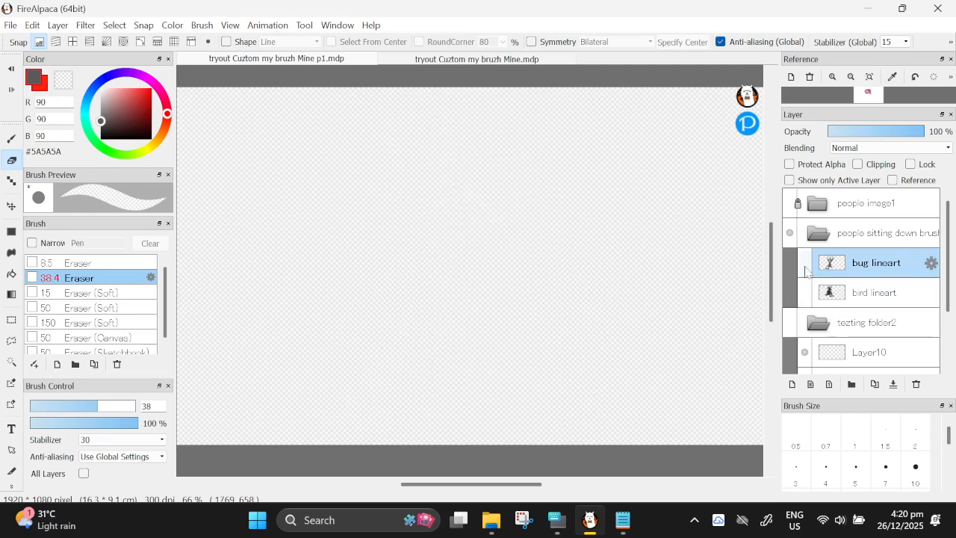
left_click(805, 292)
left_click(835, 298)
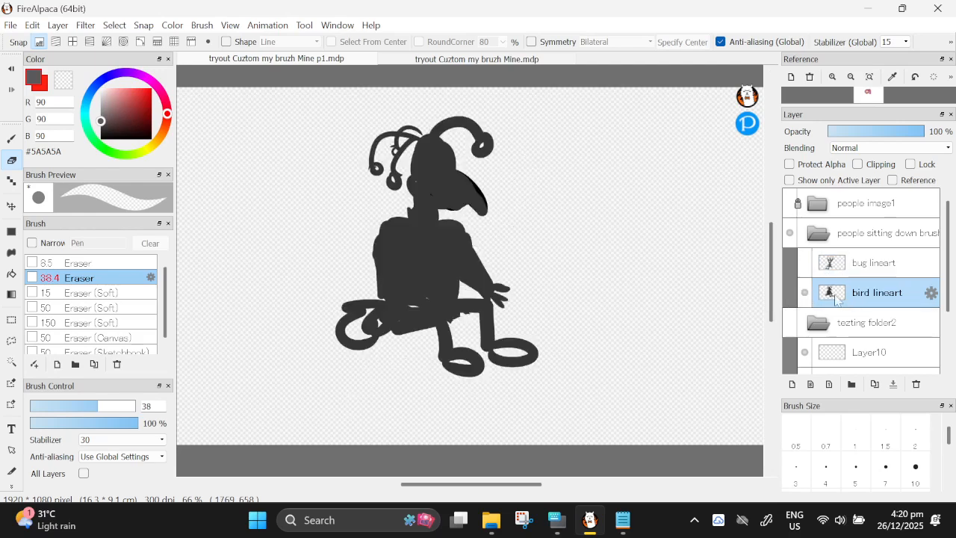
left_click(12, 140)
left_click(11, 159)
mouse_move(453, 159)
left_mouse_down()
mouse_move(429, 158)
mouse_move(438, 167)
mouse_move(437, 154)
mouse_move(455, 151)
mouse_move(435, 151)
mouse_move(432, 166)
mouse_move(455, 149)
left_mouse_up()
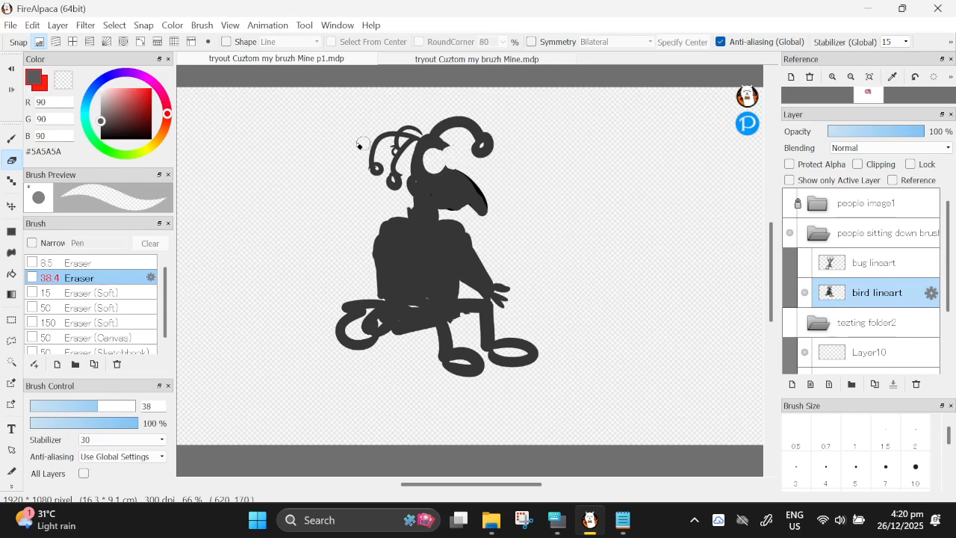
- Paint a black pupil in each of the bird's eyes and erase the large curled antenna above its beak
left_click(13, 139)
left_click(104, 142)
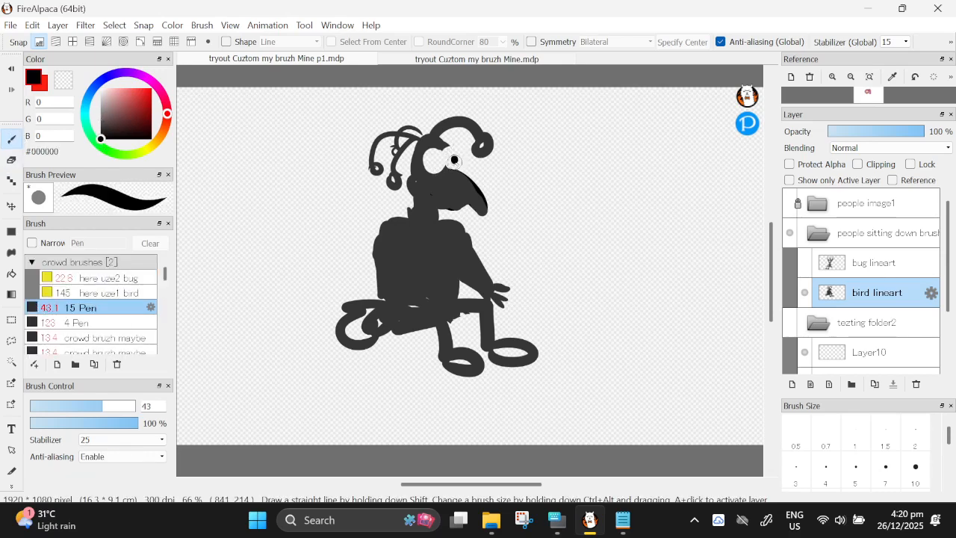
left_click_drag(438, 160, 439, 160)
key("e")
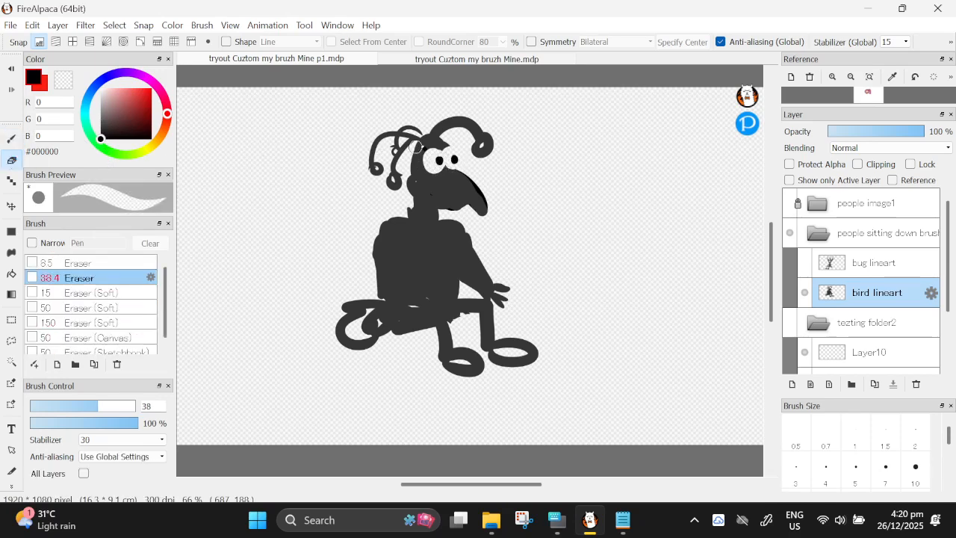
mouse_move(416, 146)
left_mouse_down()
mouse_move(438, 132)
mouse_move(431, 123)
mouse_move(461, 130)
mouse_move(489, 152)
mouse_move(451, 113)
mouse_move(486, 134)
left_mouse_up()
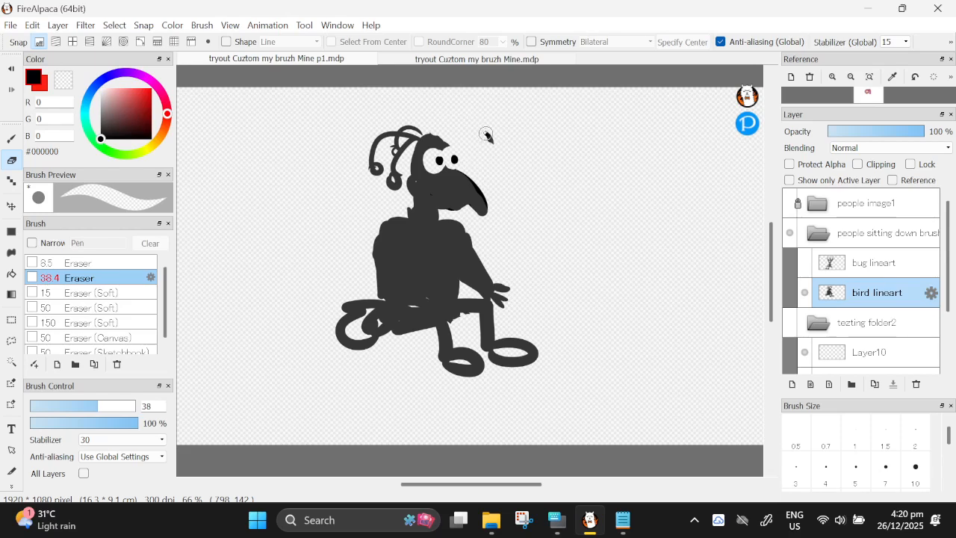
- Show the bug lineart instead of the bird and add a layer named "color" directly beneath the bug lineart
left_click(805, 263)
left_click(804, 292)
left_click(860, 271)
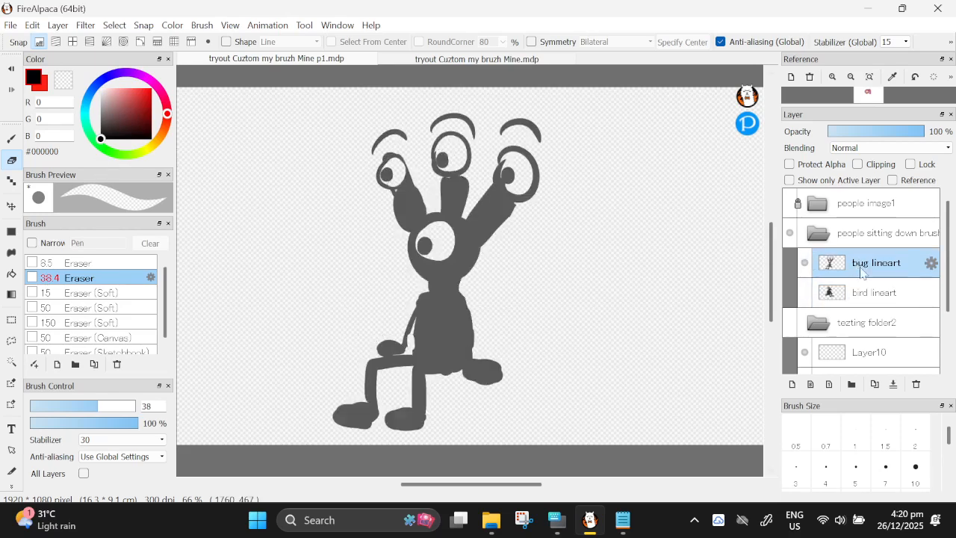
left_click(795, 388)
left_click_drag(876, 263, 878, 295)
left_click(931, 292)
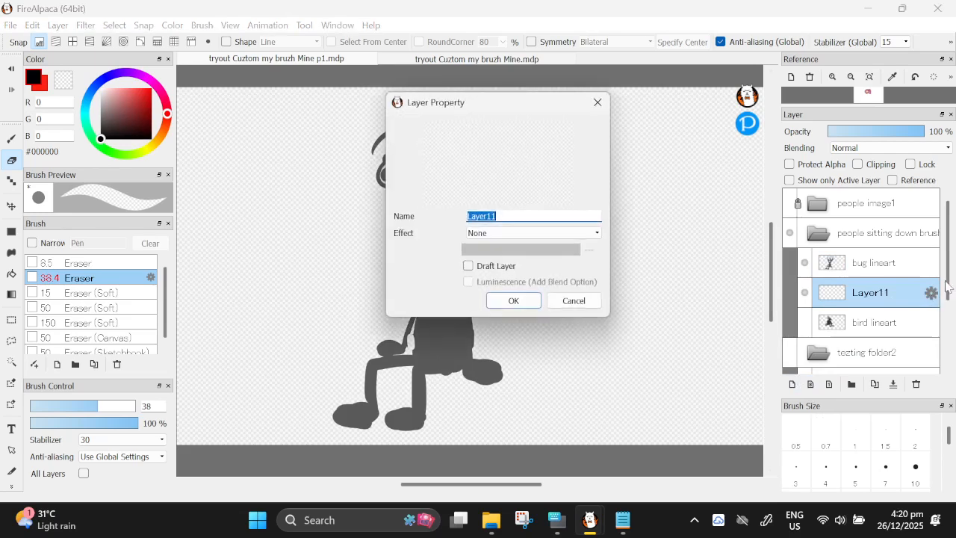
type("v")
key("Return")
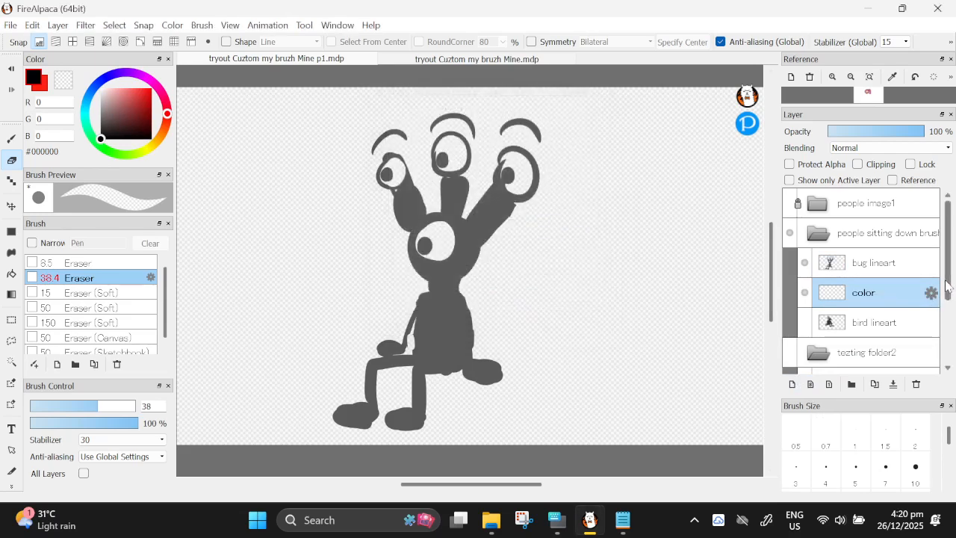
- Paint the bug's head eye and three stalk eyes white on the color layer with the 15 Pen brush
left_click_drag(103, 93, 99, 78)
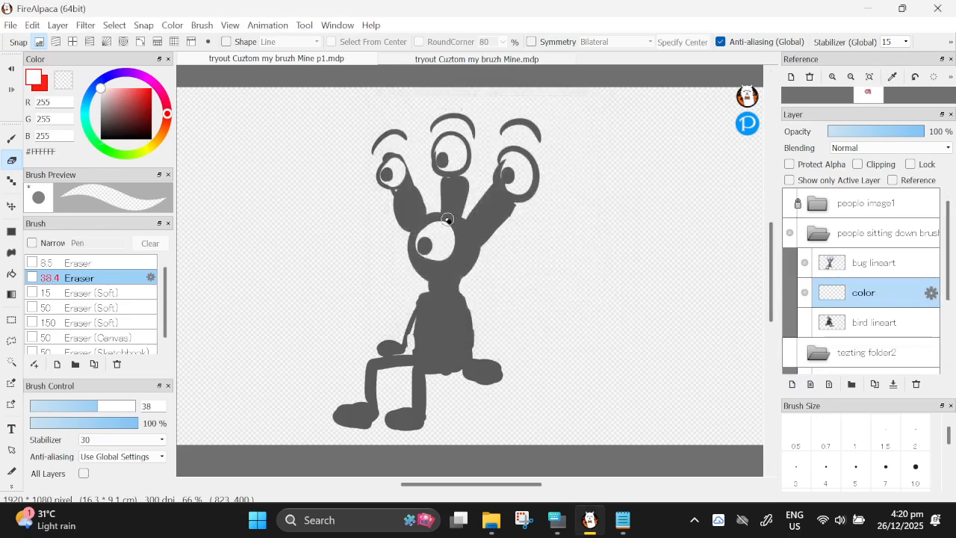
left_click(118, 406)
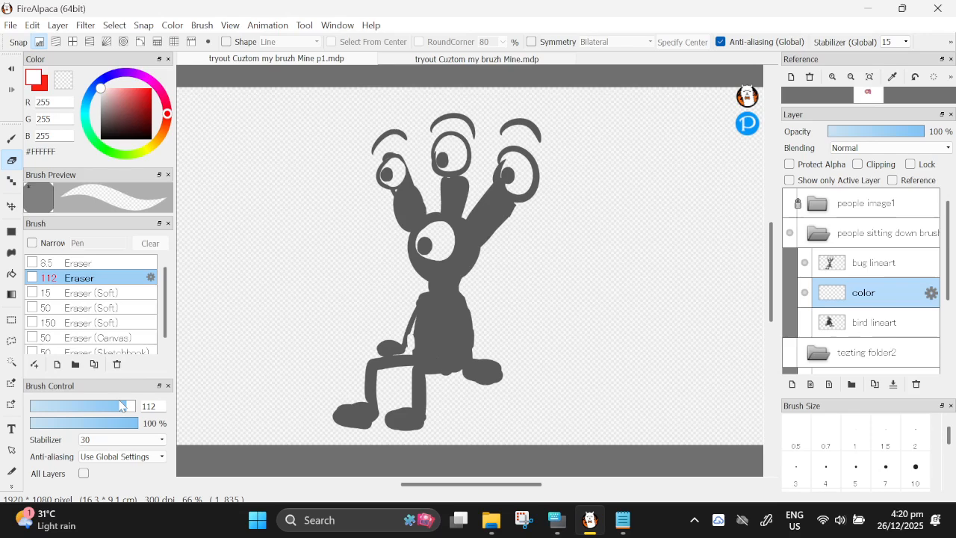
left_click(13, 141)
mouse_move(450, 225)
left_mouse_down()
mouse_move(440, 225)
mouse_move(435, 259)
mouse_move(424, 245)
mouse_move(438, 247)
left_mouse_up()
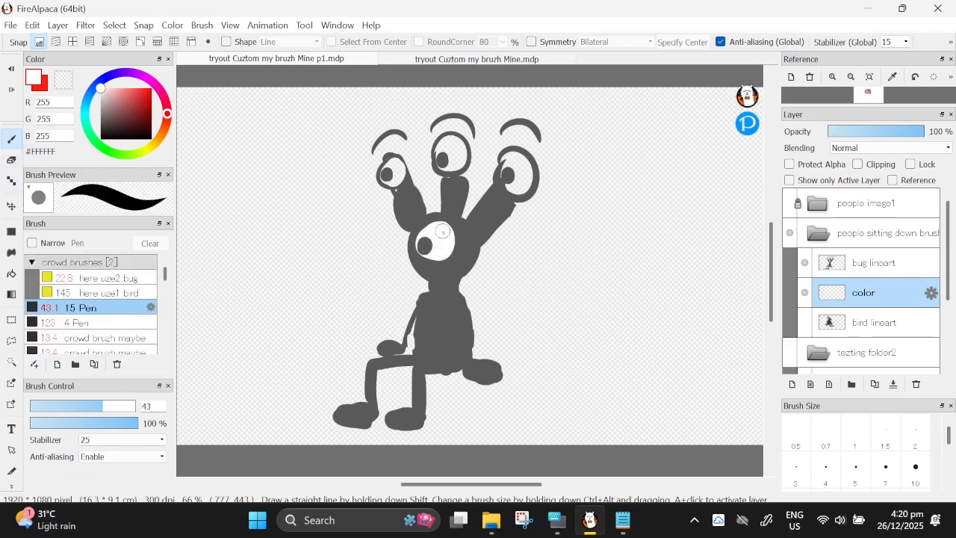
mouse_move(385, 164)
left_mouse_down()
mouse_move(390, 176)
mouse_move(402, 170)
left_mouse_up()
mouse_move(455, 156)
left_mouse_down()
mouse_move(523, 158)
mouse_move(518, 177)
mouse_move(508, 171)
mouse_move(523, 159)
mouse_move(513, 186)
mouse_move(518, 155)
left_mouse_up()
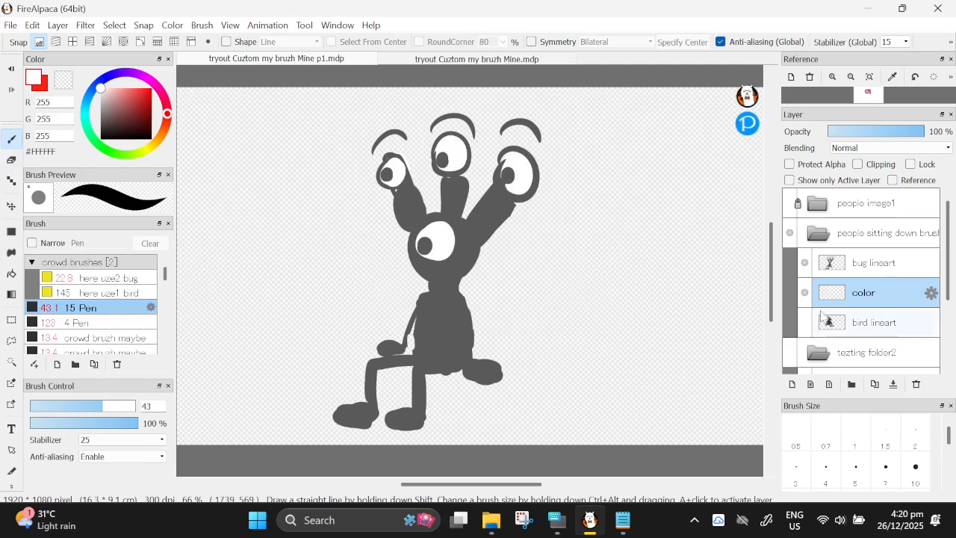
- Show the bird lineart instead of the bug layers and add a layer named "color for eye" directly beneath it
left_click_drag(807, 298, 804, 278)
left_click(805, 323)
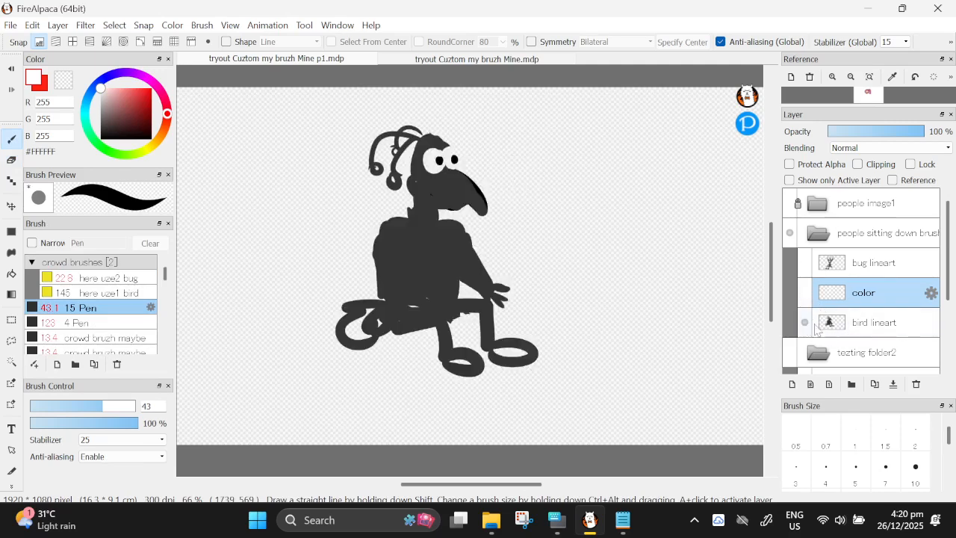
left_click(850, 325)
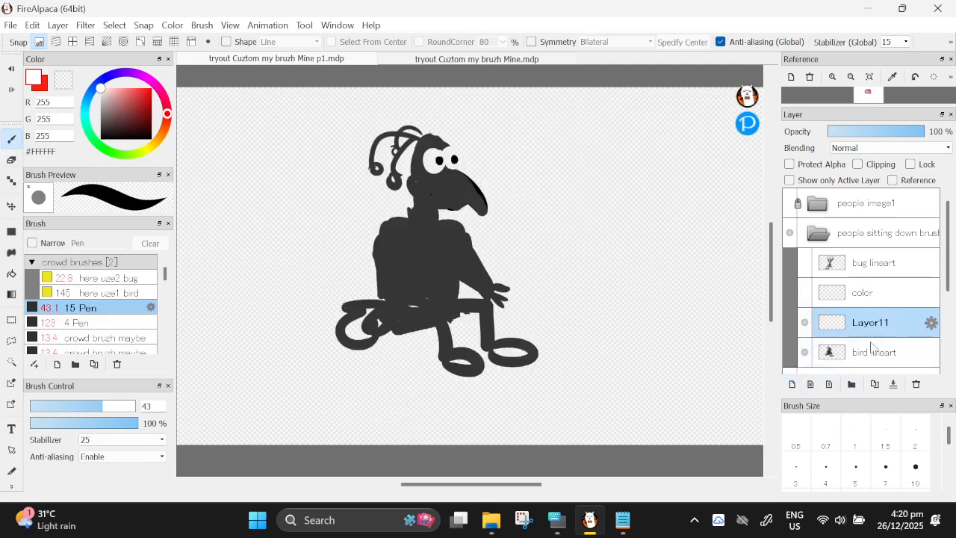
left_click_drag(870, 326, 871, 357)
left_click(931, 352)
type("vo")
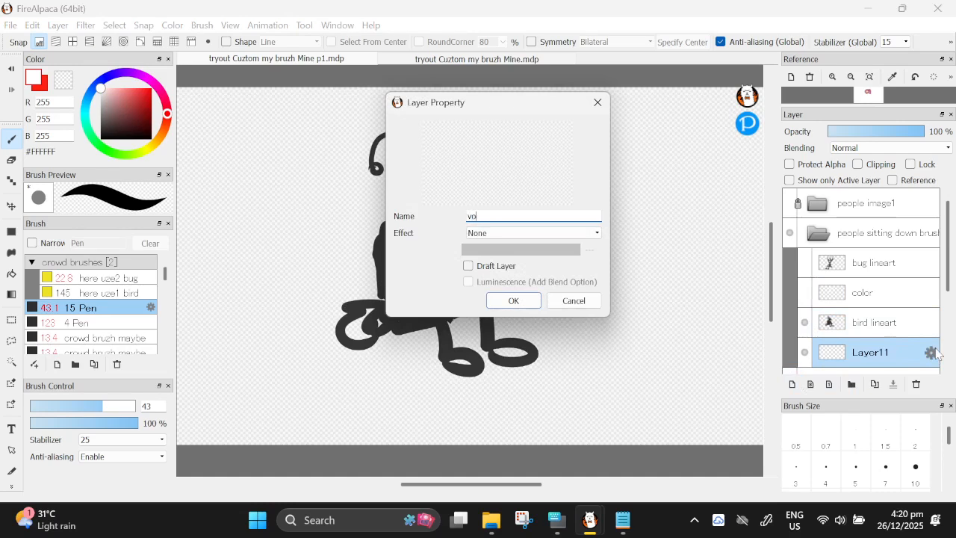
key("Return")
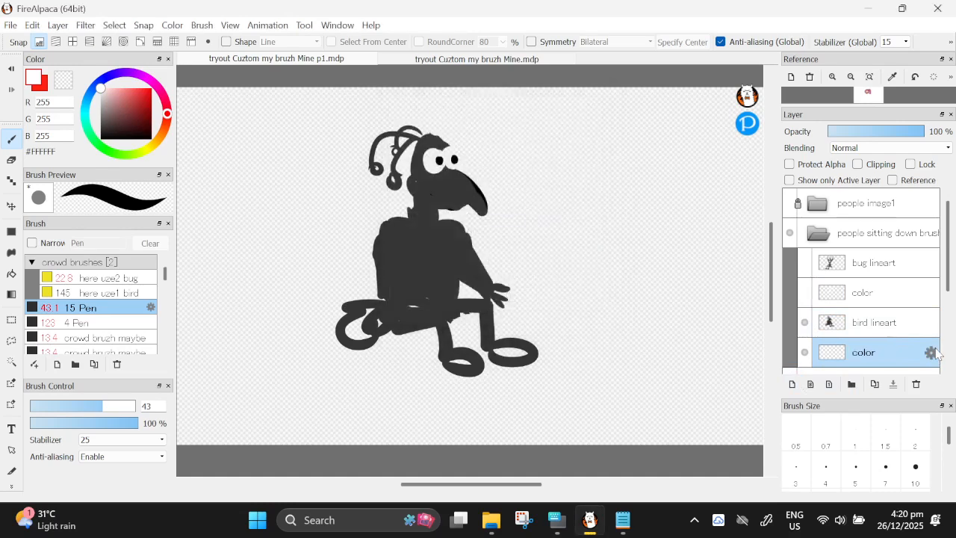
left_click(932, 353)
key("End")
type("for eye")
key("Return")
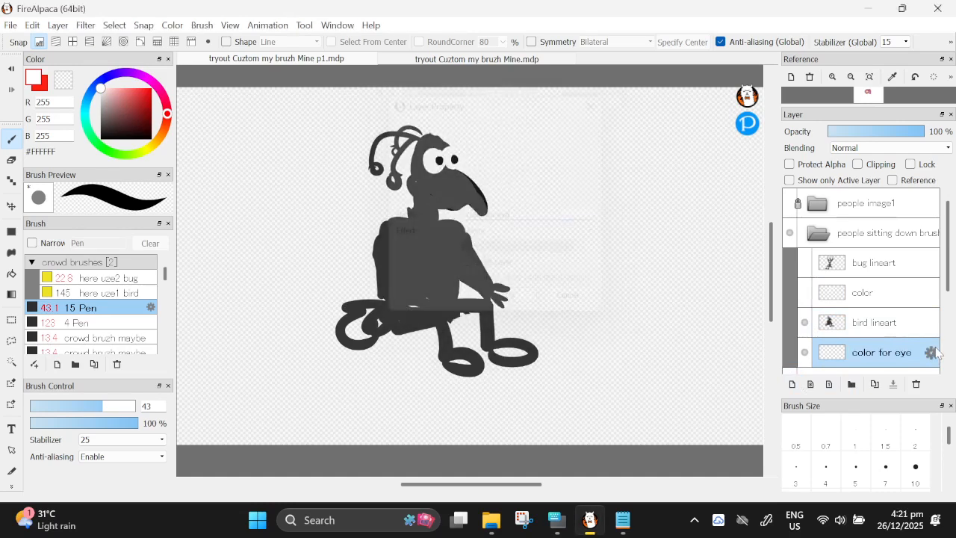
- Rename the color layer beneath the bug lineart to "color for eye bug"
left_click(931, 292)
key("End")
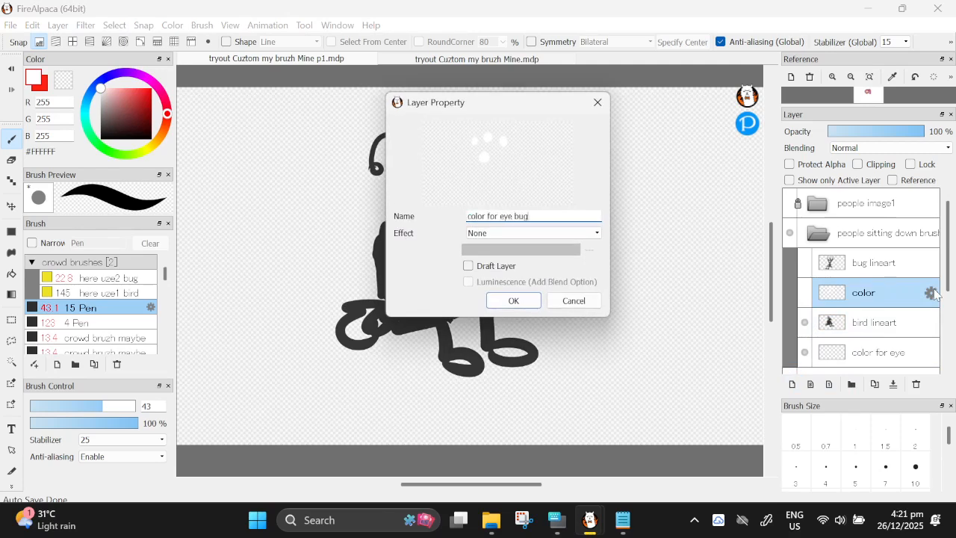
type("for eye bug")
key("Return")
- Rename the layer beneath the bird lineart to "color for eye bird" and paint the bird's eyes white on it
left_click(934, 353)
left_click(932, 353)
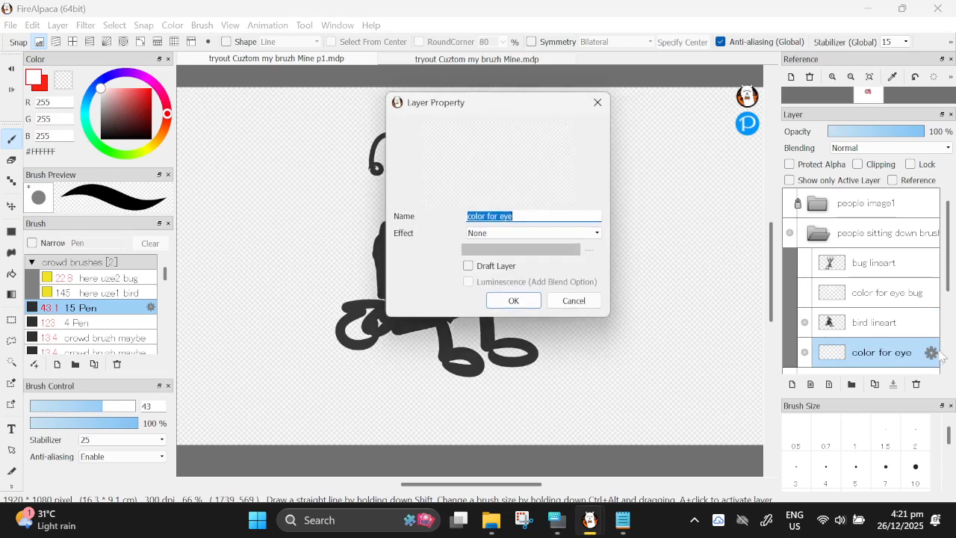
key("End")
key("Return")
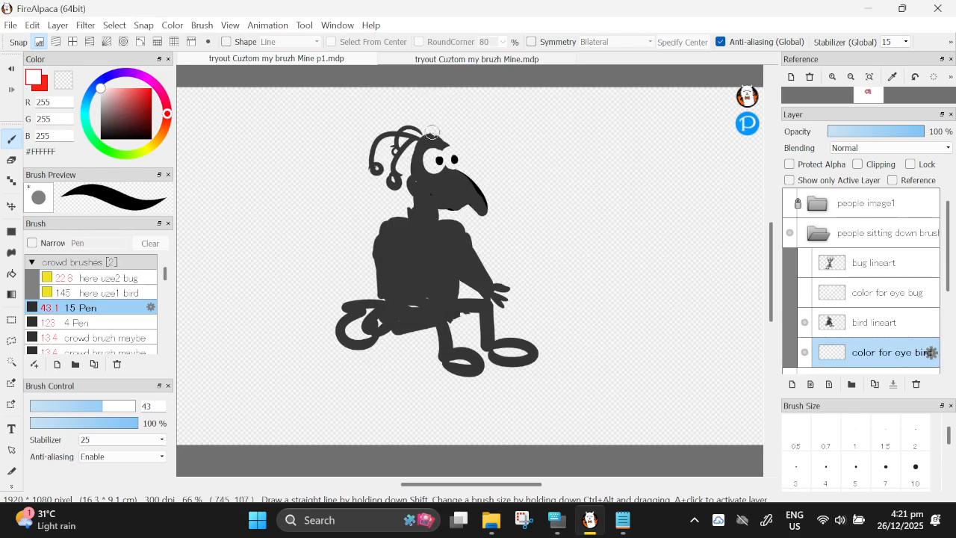
mouse_move(439, 159)
left_mouse_down()
mouse_move(432, 157)
mouse_move(450, 151)
left_mouse_up()
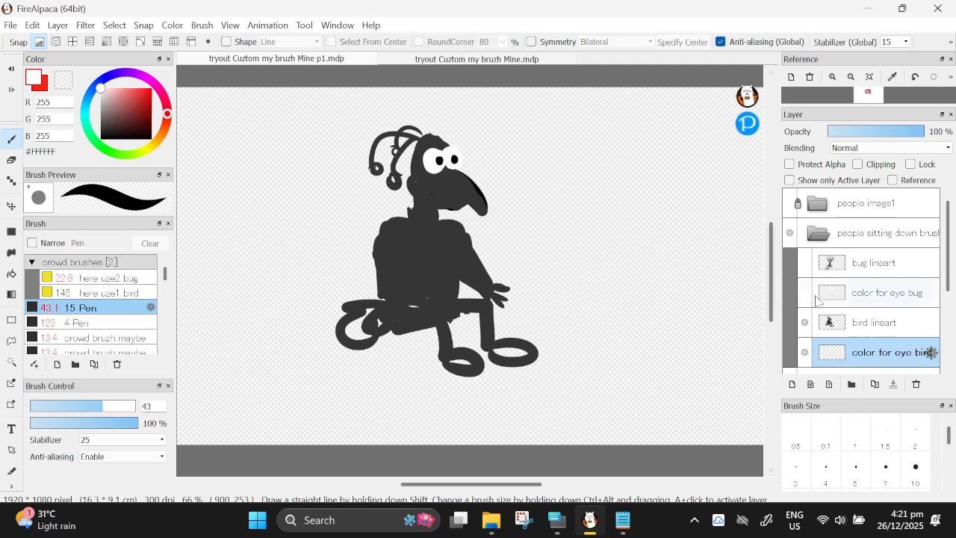
- On the bird lineart layer, erase the bird's two oval feet and paint black clawed feet with separate toes in their place
left_click(878, 329)
left_click(42, 86)
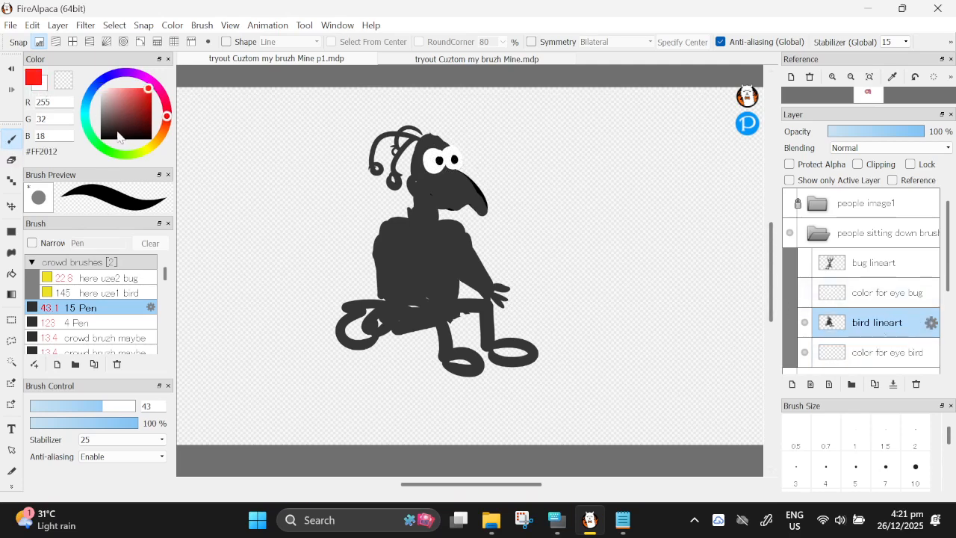
left_click_drag(118, 137, 101, 139)
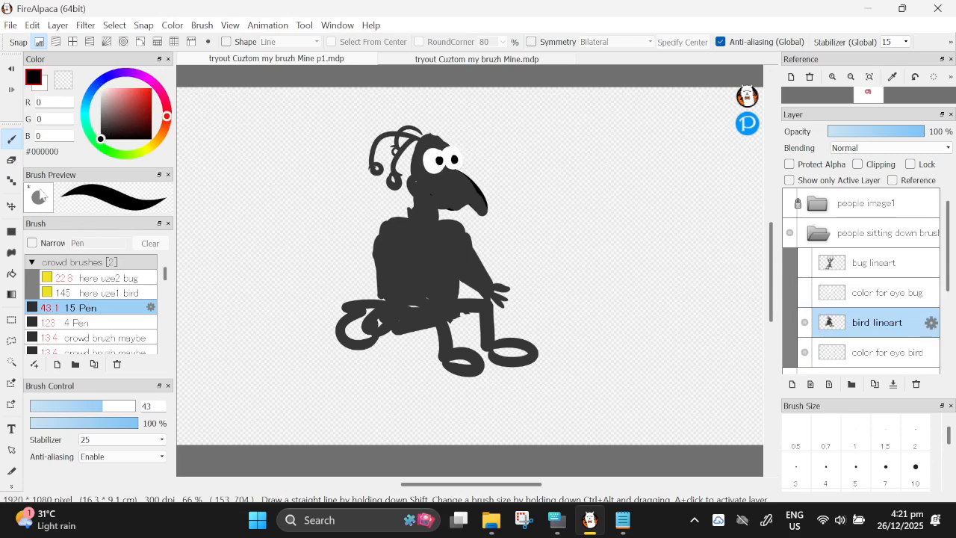
key("e")
mouse_move(490, 377)
left_mouse_down()
mouse_move(513, 380)
mouse_move(539, 352)
mouse_move(469, 376)
mouse_move(471, 359)
mouse_move(419, 360)
mouse_move(477, 376)
mouse_move(451, 365)
mouse_move(488, 363)
mouse_move(461, 359)
mouse_move(468, 346)
mouse_move(521, 360)
mouse_move(534, 349)
mouse_move(504, 345)
left_mouse_up()
key("b")
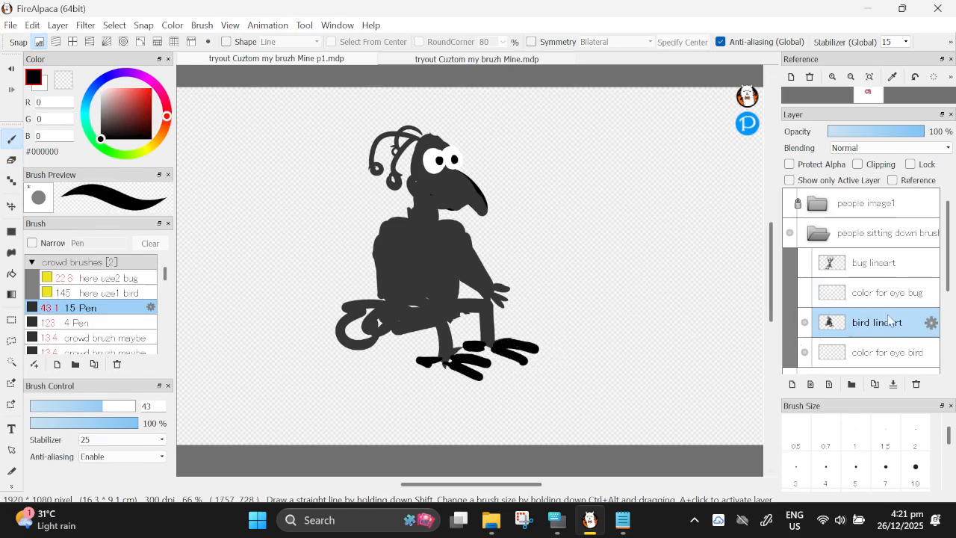
- Merge the bird lineart and the bug lineart each down into their own eye color layer, leaving only the bug shown
left_click(894, 388)
left_click(869, 281)
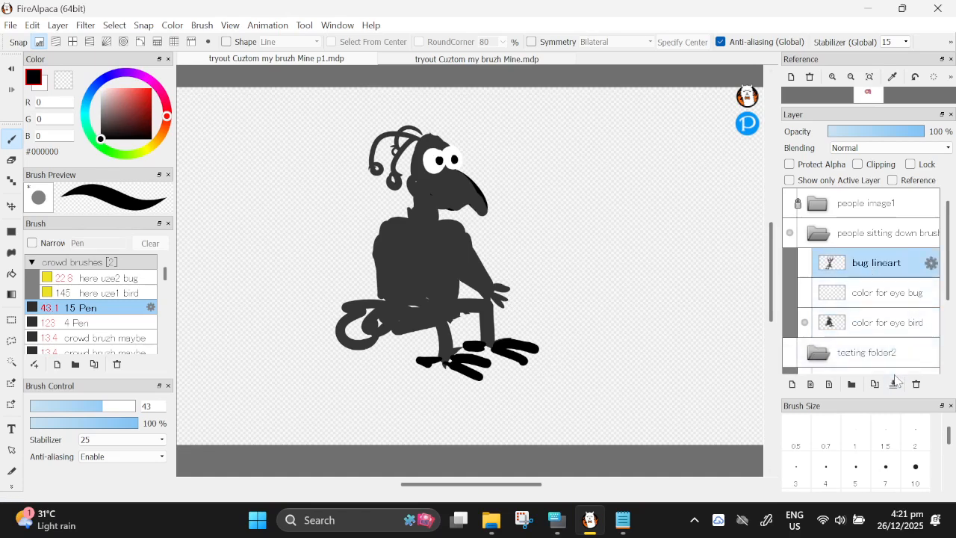
left_click(805, 322)
left_click(804, 262)
left_click(804, 292)
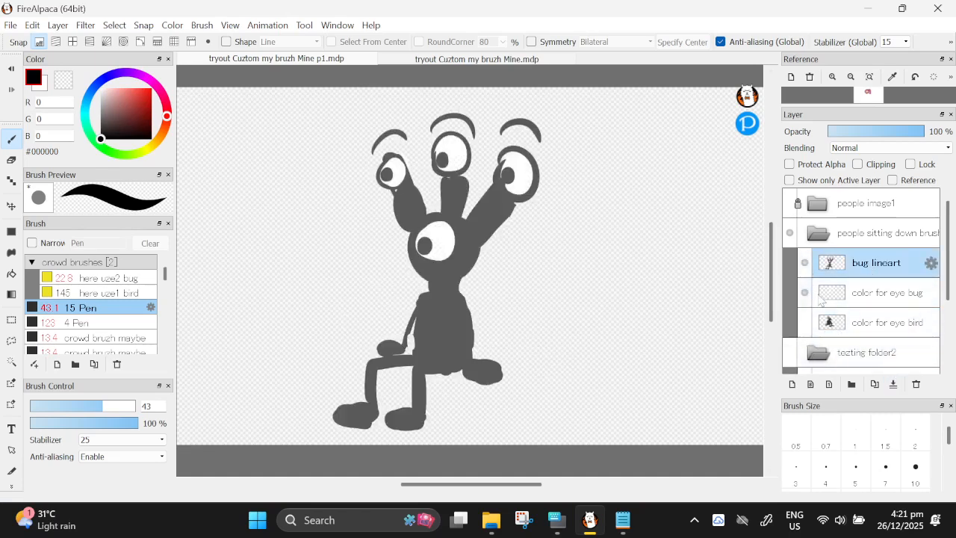
left_click(894, 385)
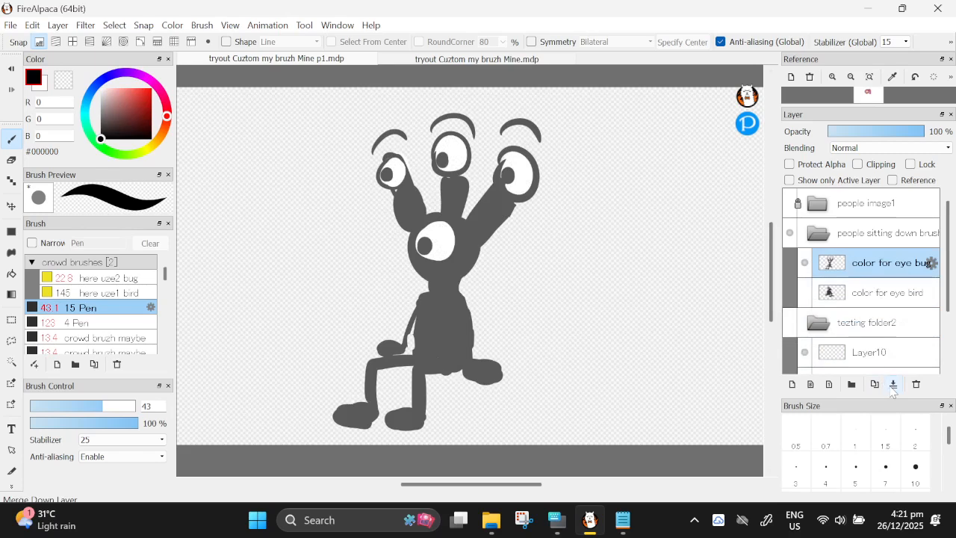
left_click(114, 25)
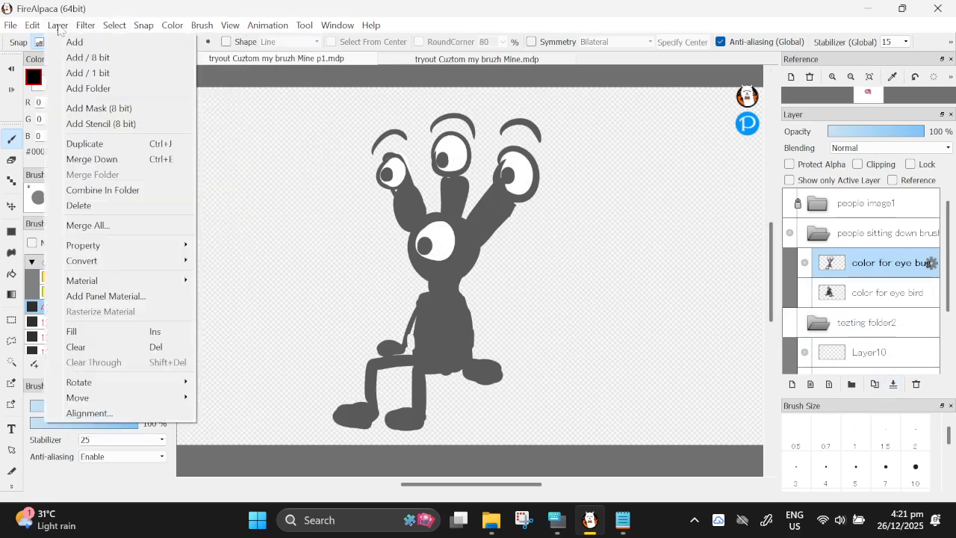
mouse_move(14, 27)
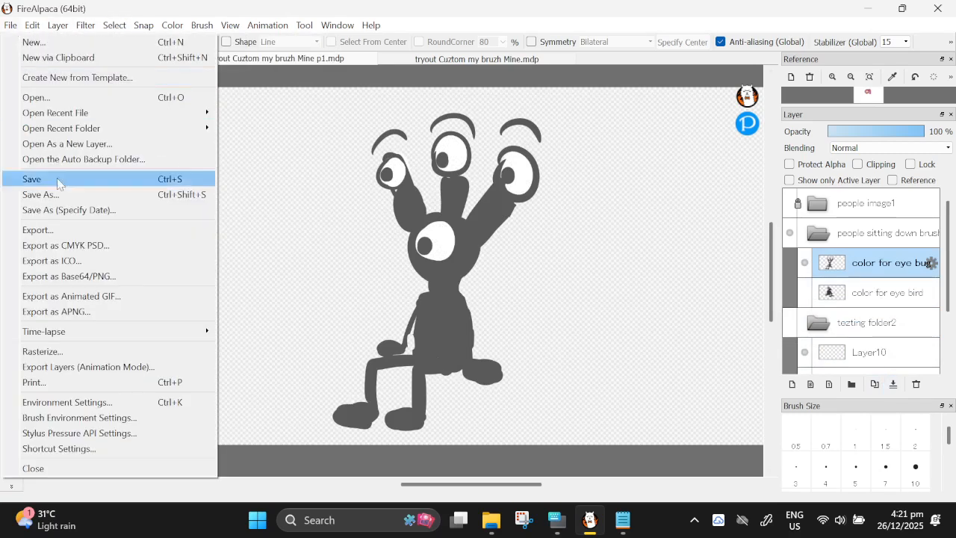
left_click(279, 6)
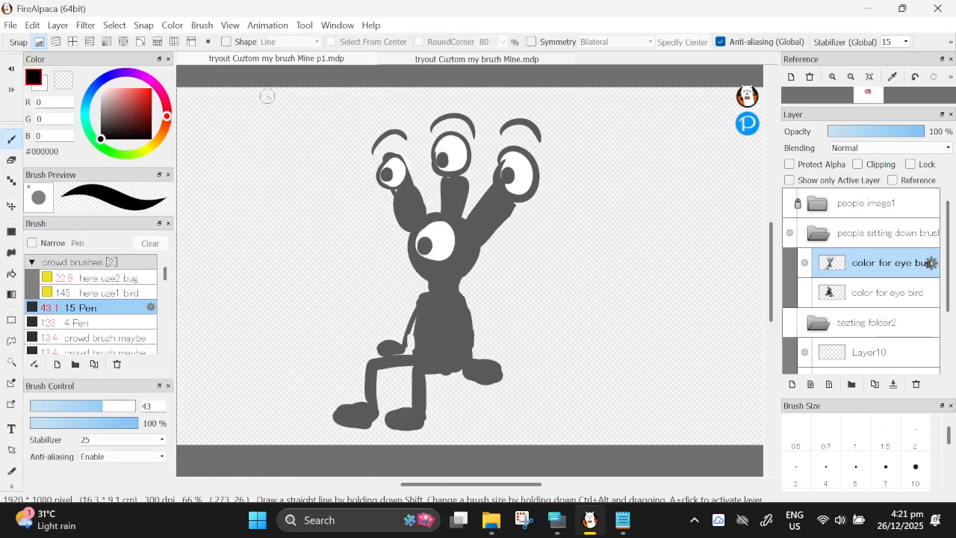
- Switch to File Explorer and examine the brush image files here uze1 and here uze2 in the Downloads folder
left_click(487, 518)
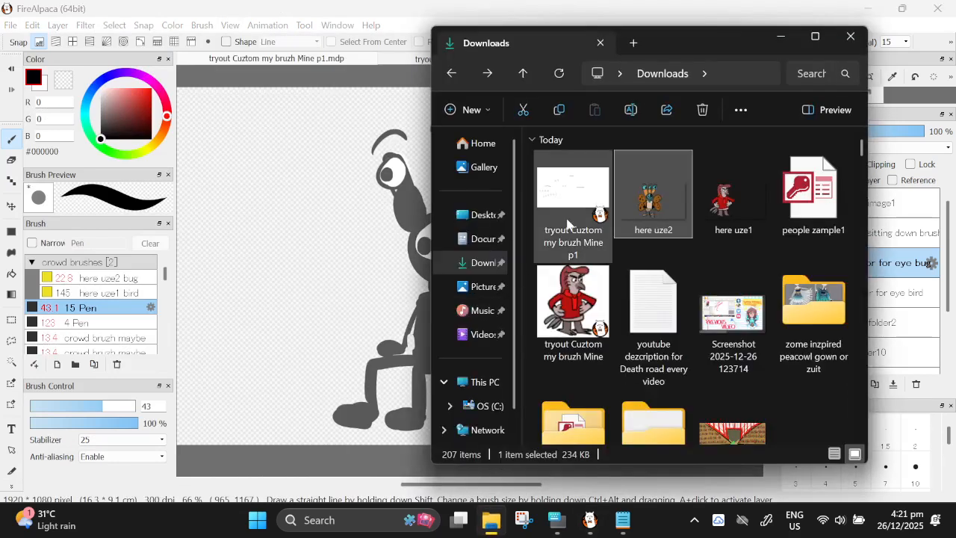
left_click(733, 223, "ctrl")
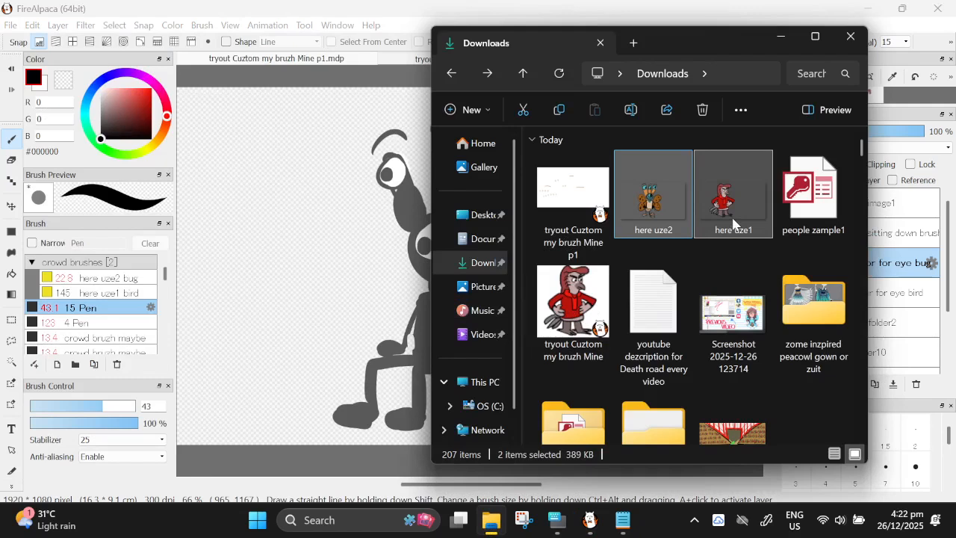
left_click(635, 19)
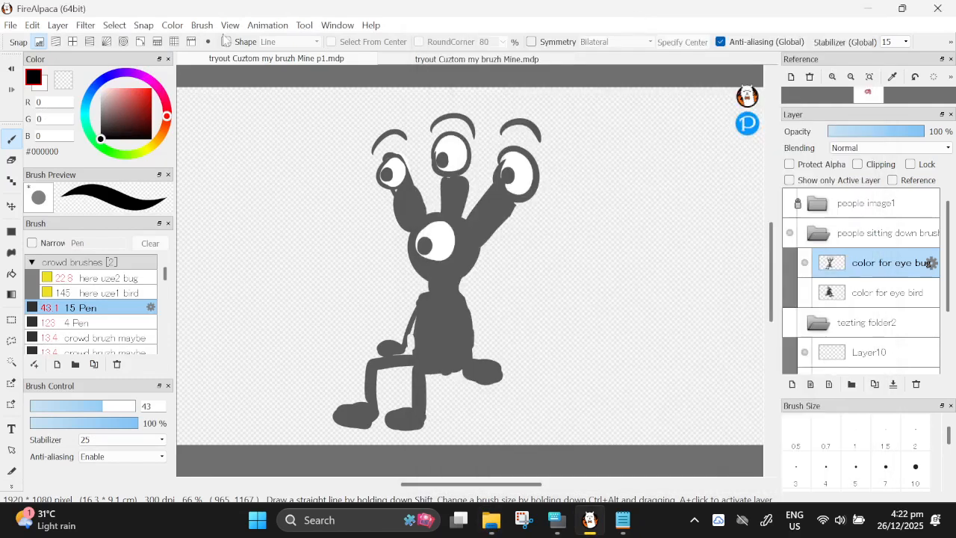
- Export the bug as a transparent PNG named "Official bug zample" in the Downloads folder
left_click(11, 24)
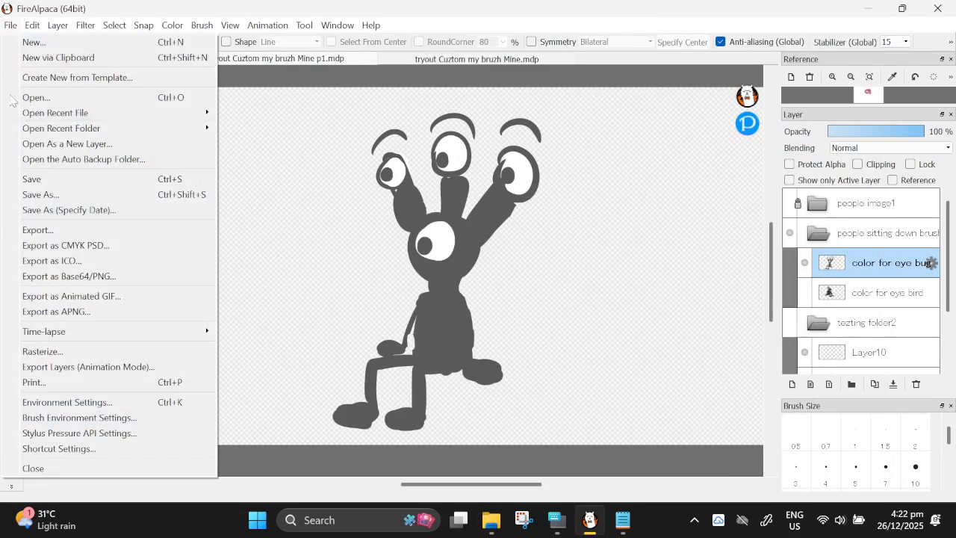
left_click(68, 233)
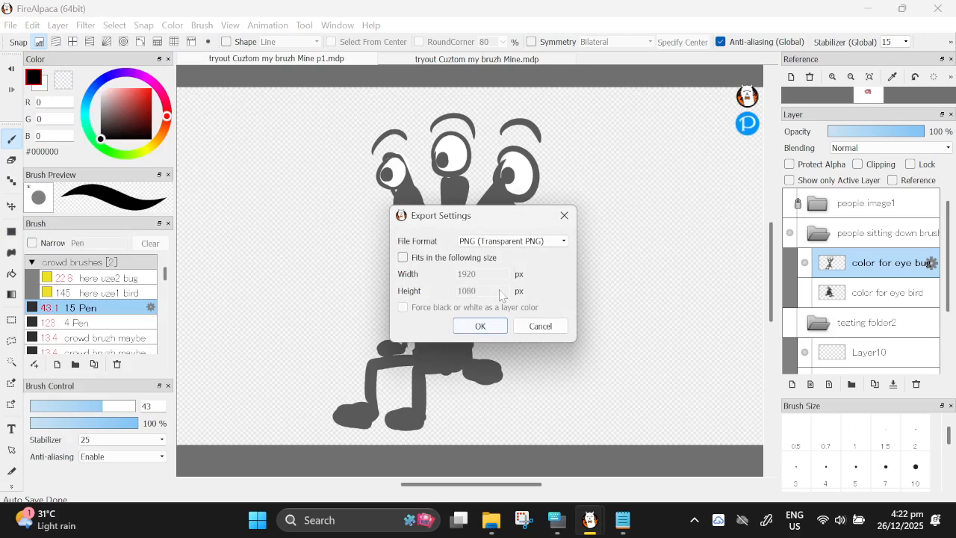
left_click(484, 329)
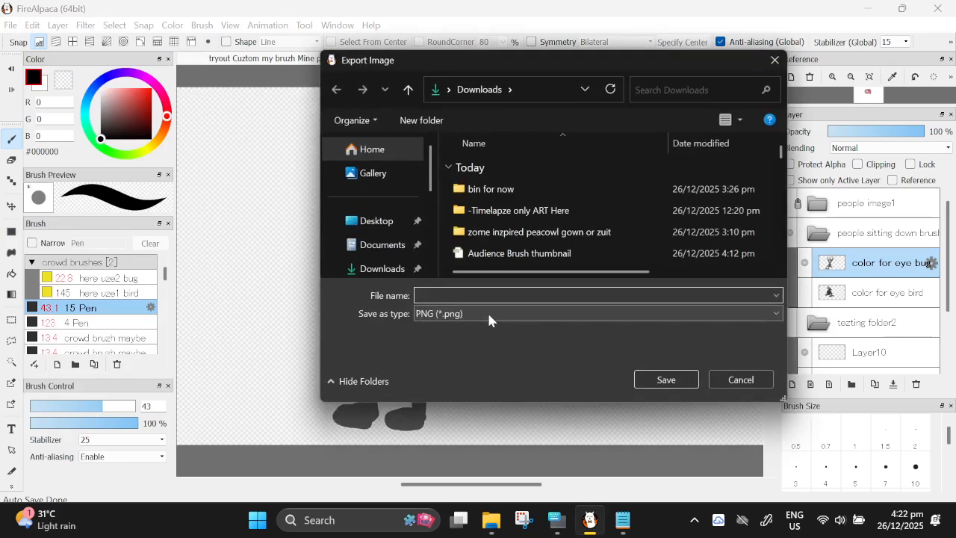
scroll(392, 269, "down", 1)
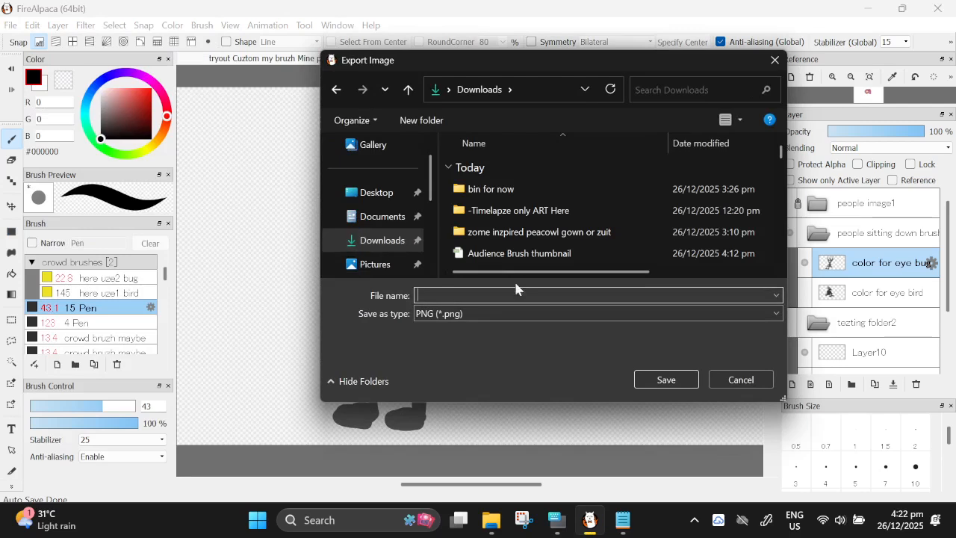
type("Official bug")
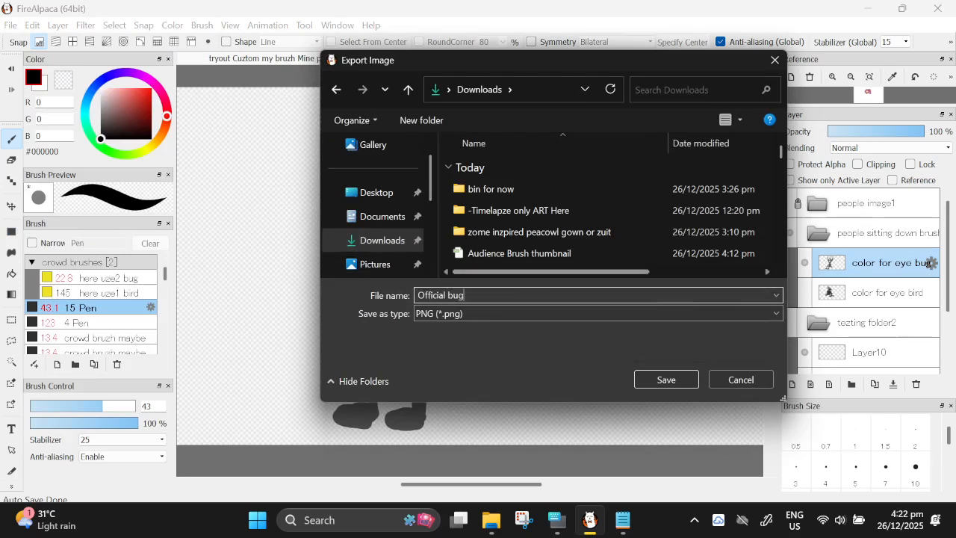
type(" zampl")
key("Return")
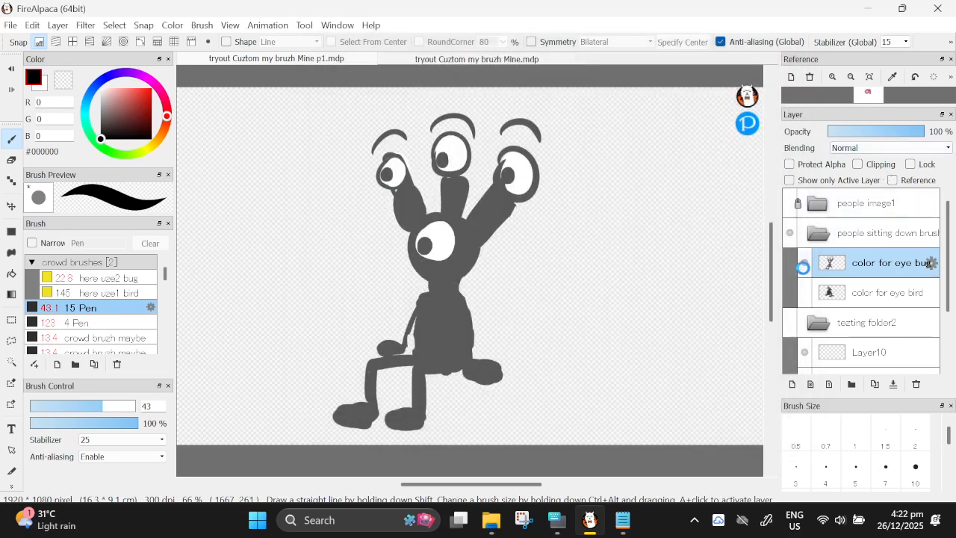
- Hide the bug layer, show the bird layer and enlarge the bird with Transform to nearly fill the canvas height
left_click(803, 266)
left_click(805, 292)
left_click(841, 295)
left_click(9, 25)
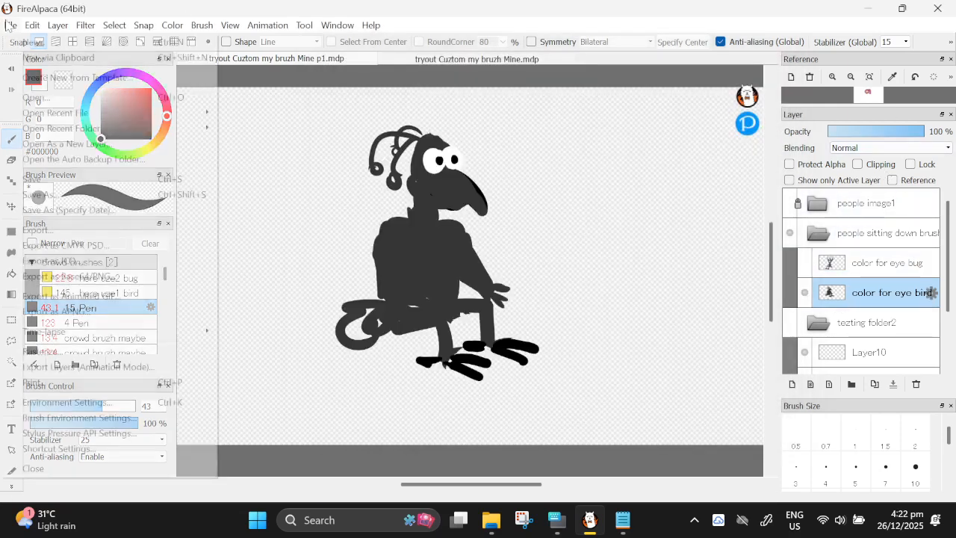
mouse_move(118, 27)
left_click(141, 218)
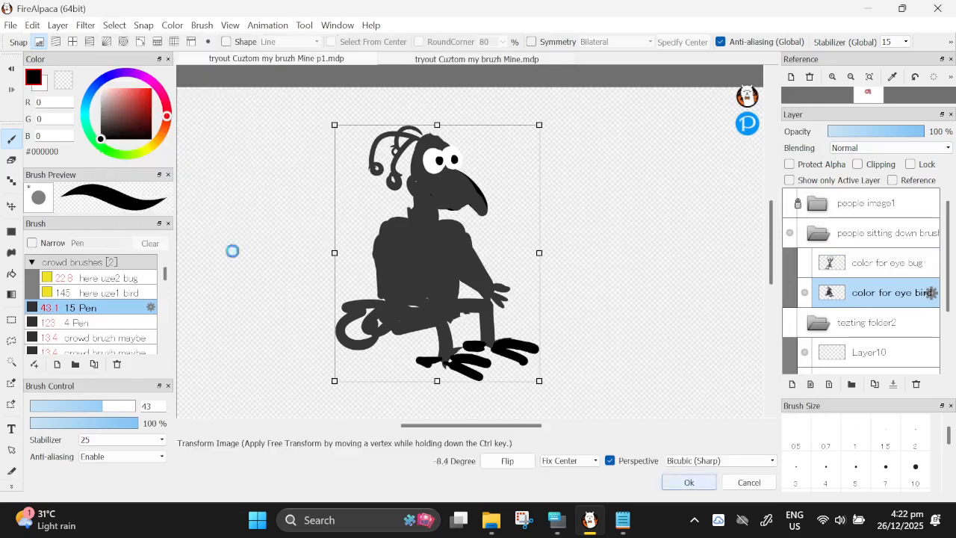
left_click_drag(541, 126, 580, 96)
left_click_drag(440, 172, 444, 214)
scroll(445, 215, "down", 3)
scroll(445, 218, "up", 2)
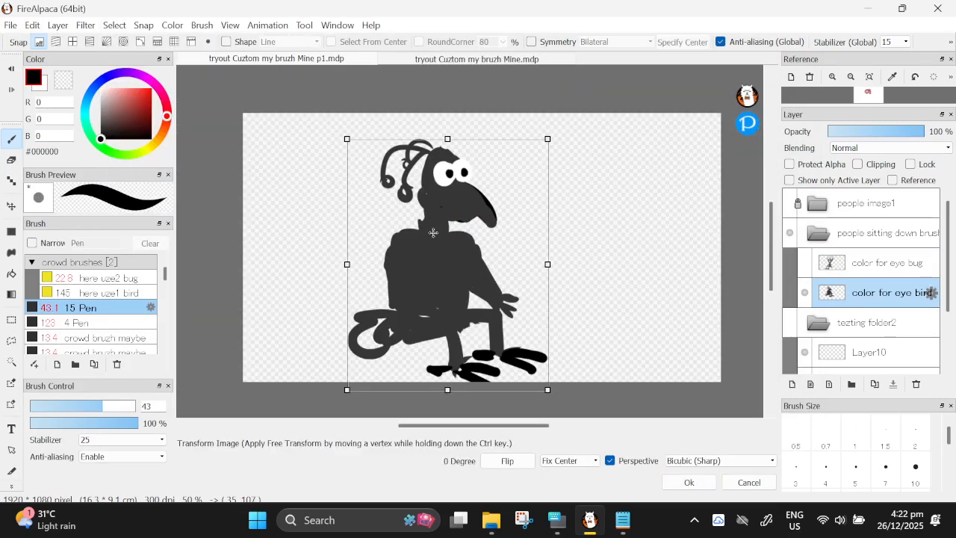
left_click(701, 484)
- With only the bird layer shown, export the bird as a transparent PNG named "Official bird zample" in the Downloads folder
left_click(805, 292)
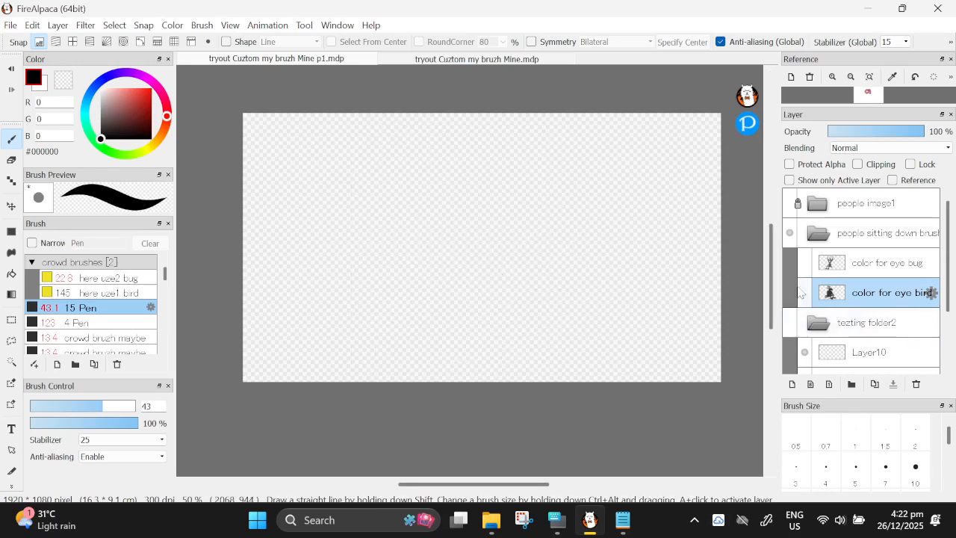
left_click(805, 262)
left_click(805, 262)
left_click(805, 293)
left_click(10, 25)
left_click(47, 230)
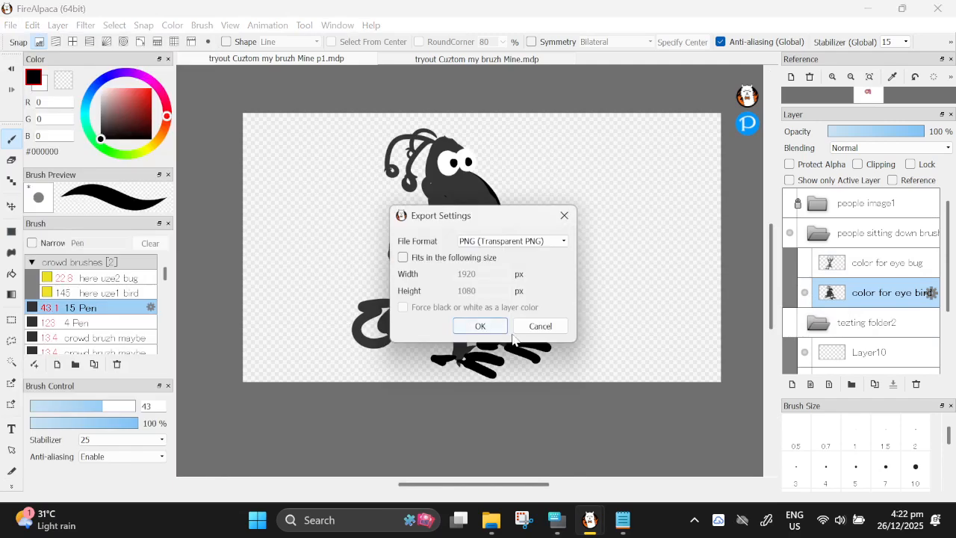
left_click(478, 324)
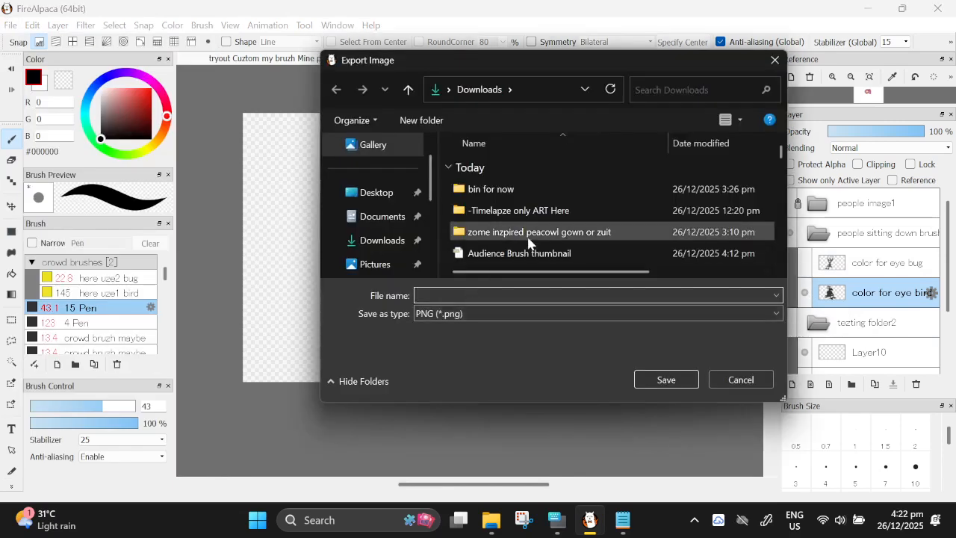
scroll(523, 235, "down", 1)
left_click(516, 255)
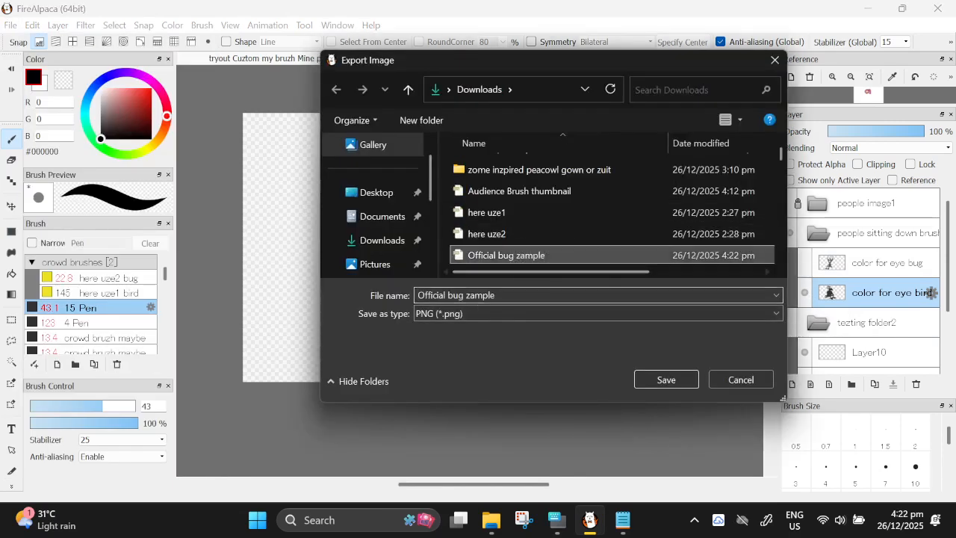
left_click(466, 293)
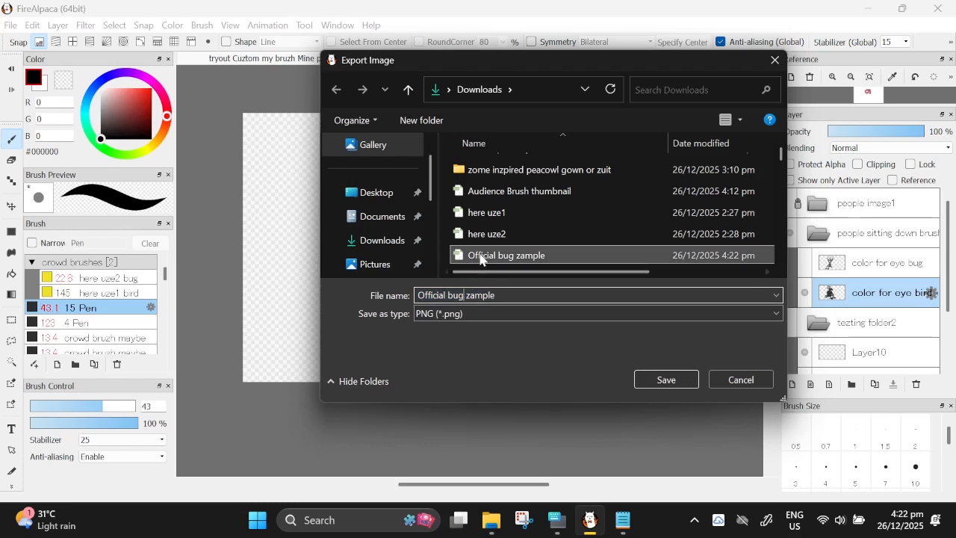
key("BackSpace")
key("BackSpace")
key("BackSpace")
type("ird")
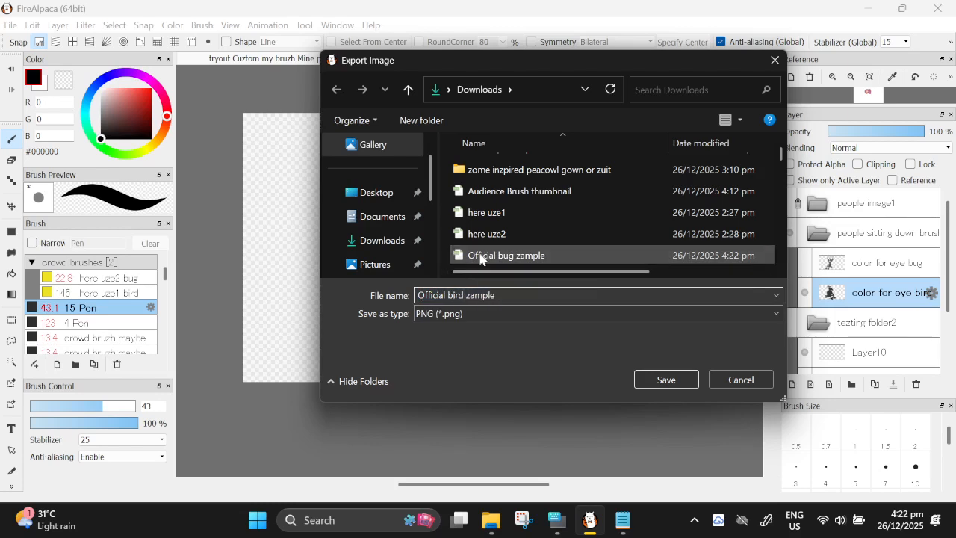
key("Return")
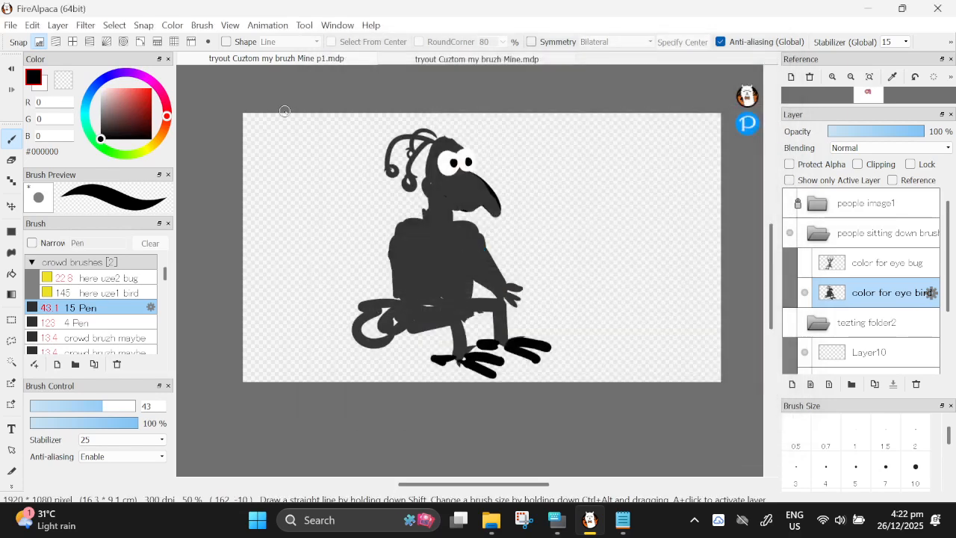
- Collapse and hide the people sitting down brush folder, show tezting folder2 and make its Layer10 active
left_click(815, 240)
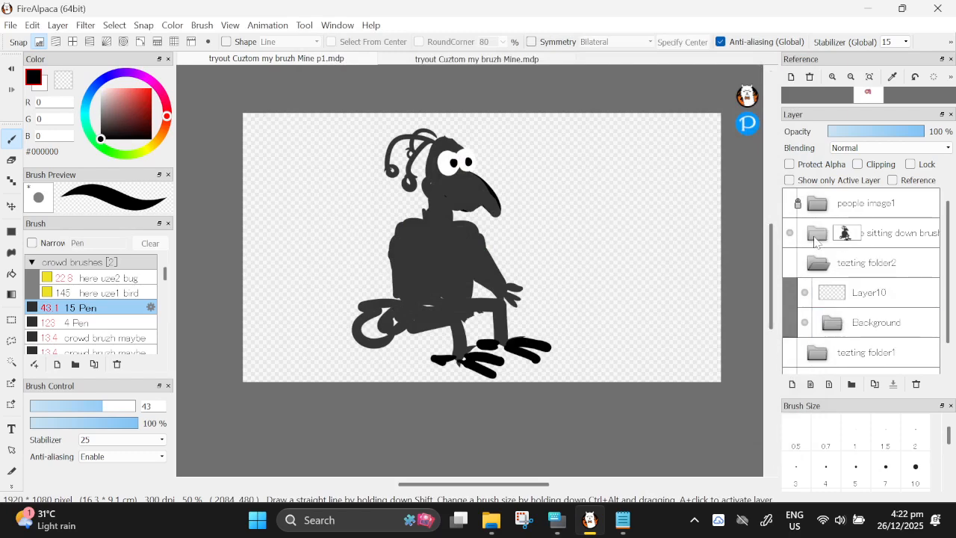
left_click(791, 233)
left_click(790, 263)
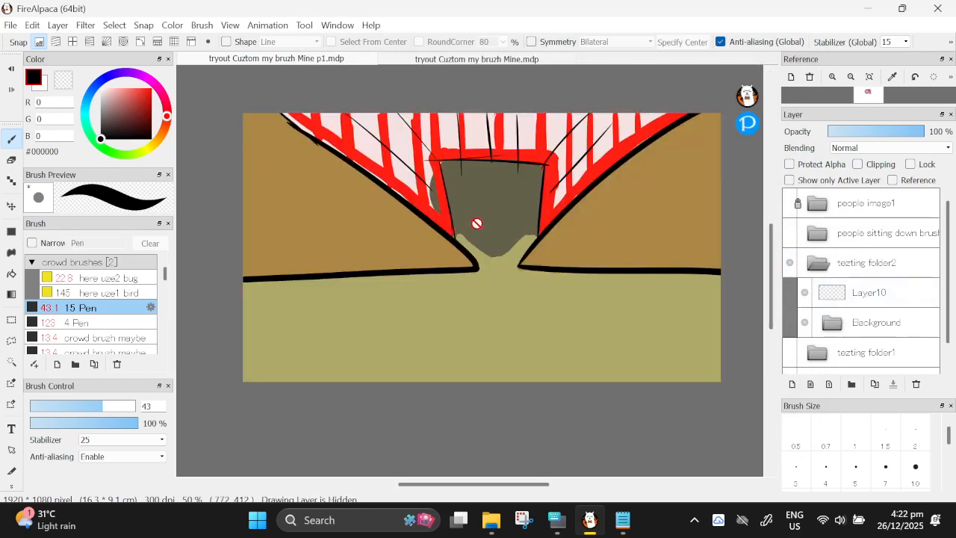
left_click(858, 305)
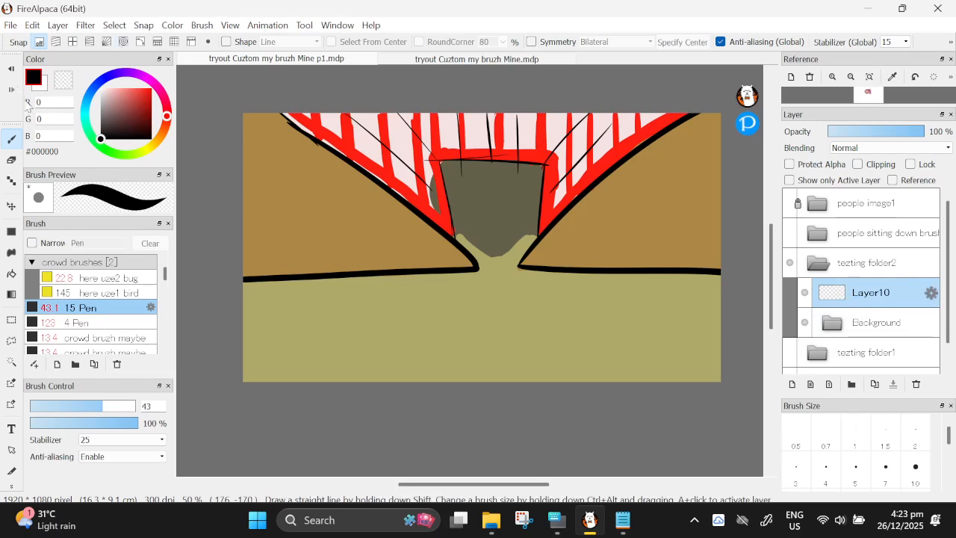
- Add a new bitmap brush from the image Official bird zample in the Downloads folder
left_click(203, 26)
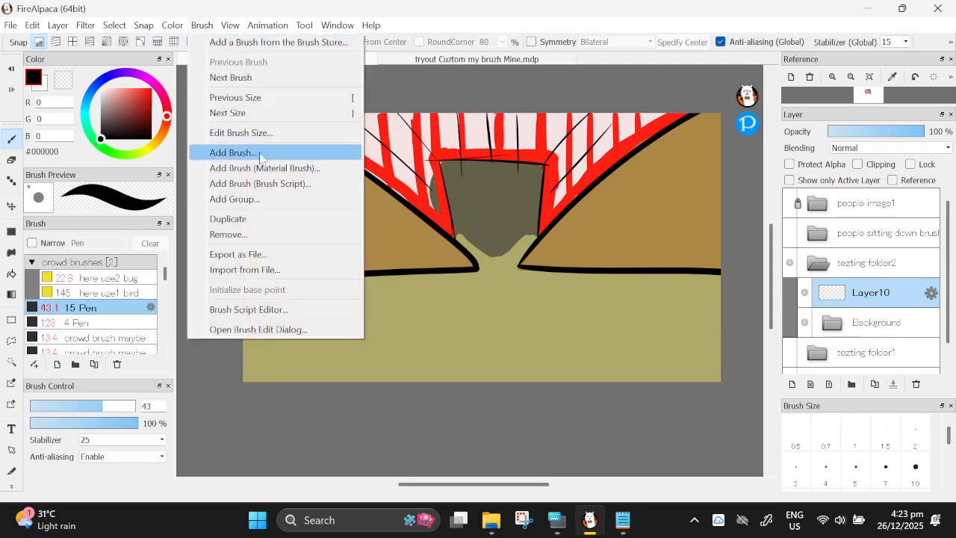
left_click(270, 171)
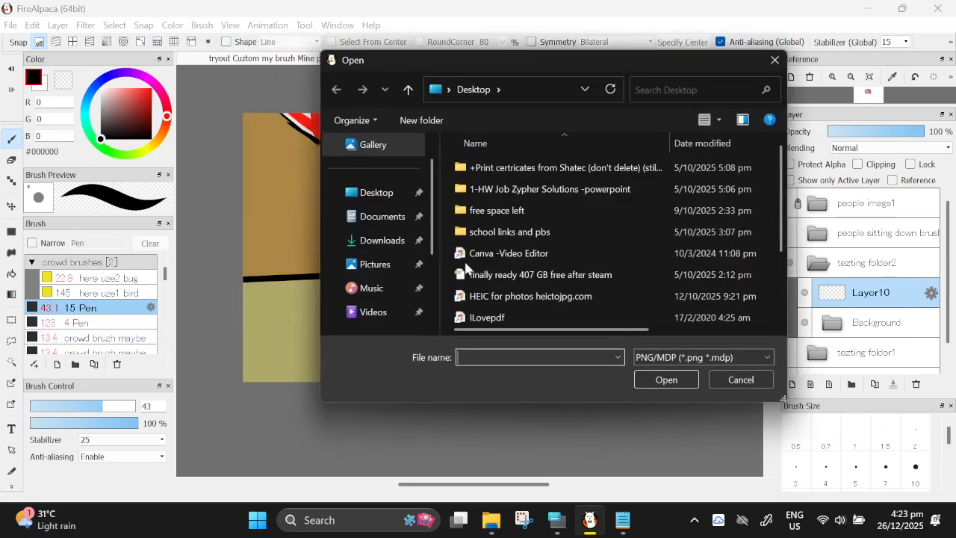
left_click(426, 242)
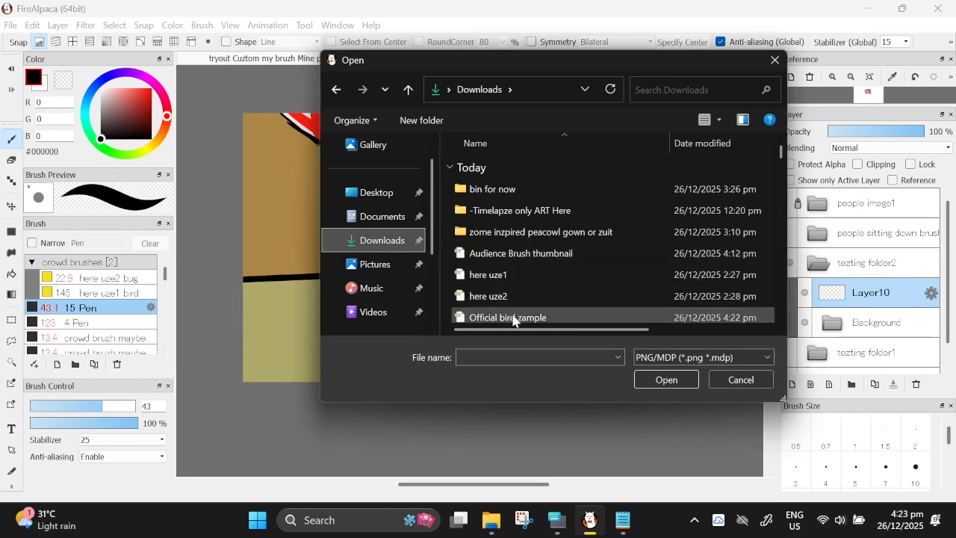
scroll(515, 317, "down", 1)
double_click(534, 273)
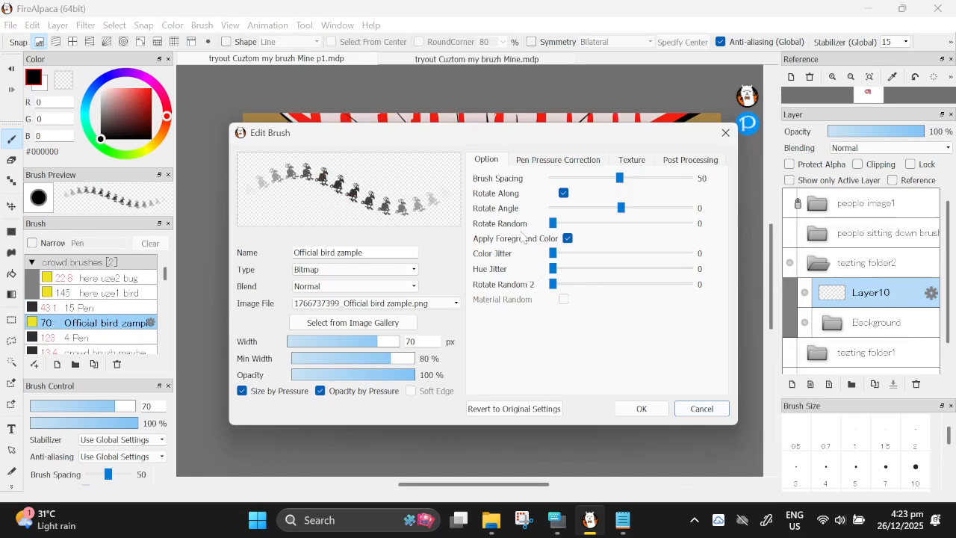
- Turn off the bird brush's foreground color, size by pressure and opacity by pressure, and set its width to 156 px and minimum width to 100 %
left_click(569, 237)
left_click(569, 238)
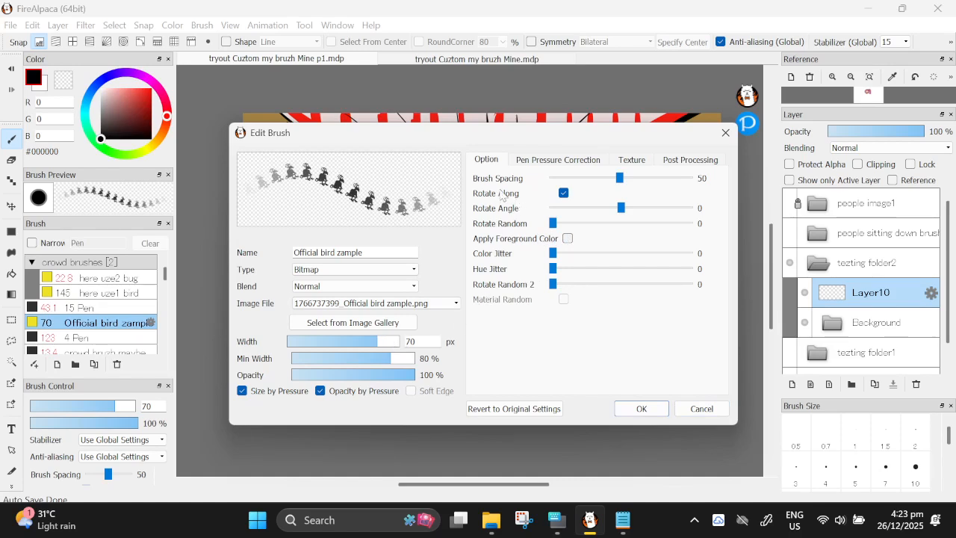
left_click_drag(387, 342, 438, 360)
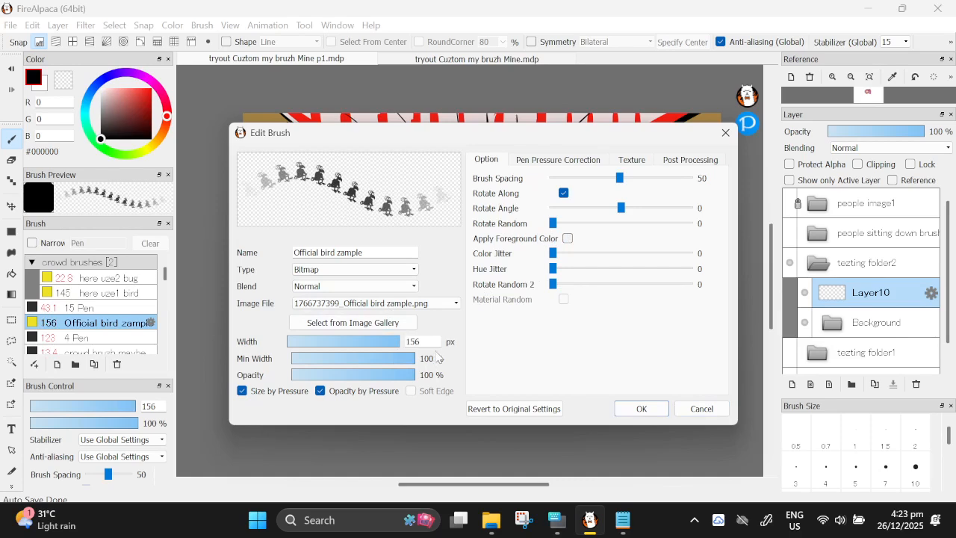
left_click(290, 393)
left_click(329, 393)
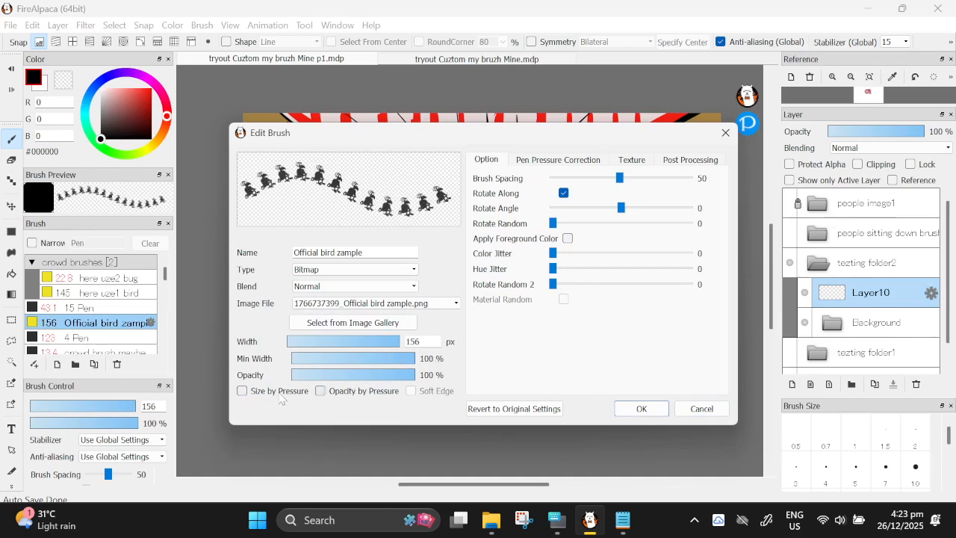
left_click(632, 410)
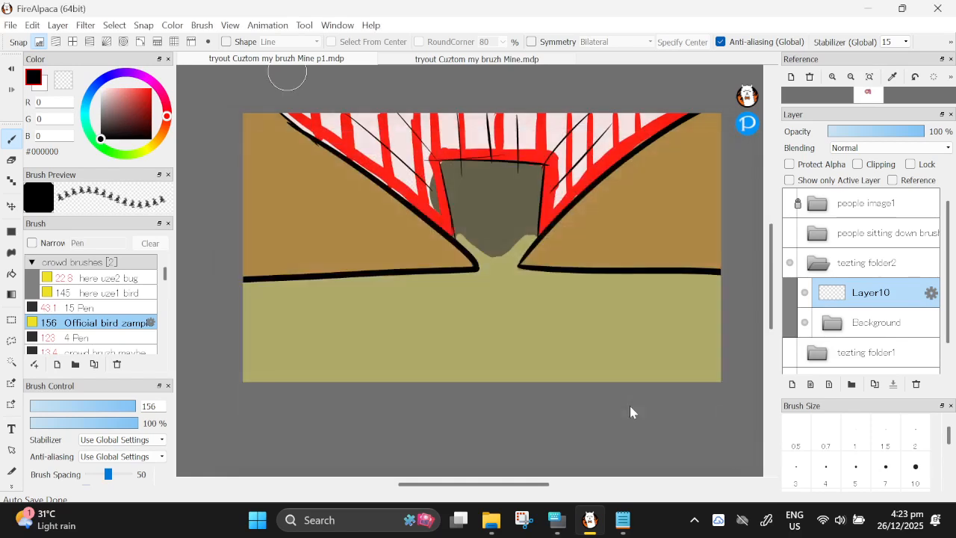
- Rename Layer10 in tezting folder2 as "left side"
left_click(939, 295)
type("bir")
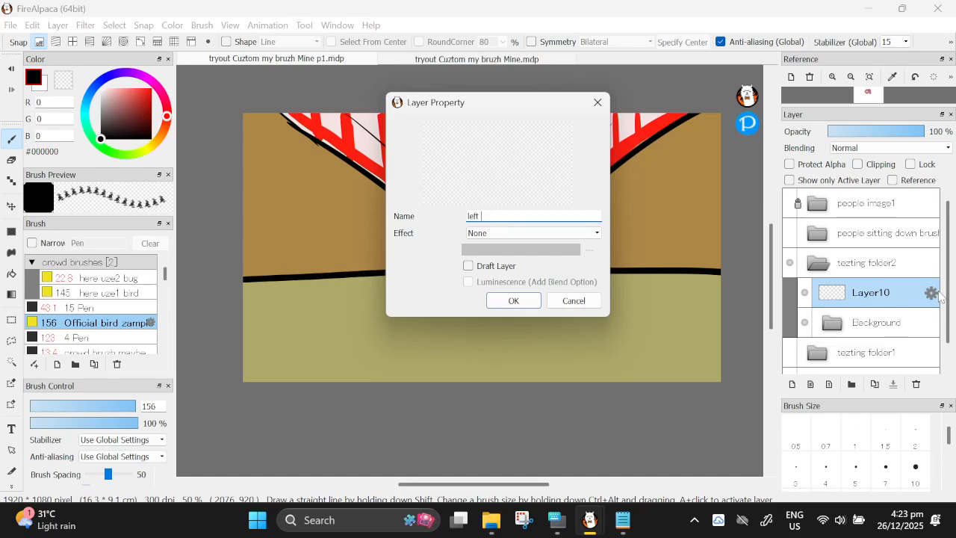
type("left")
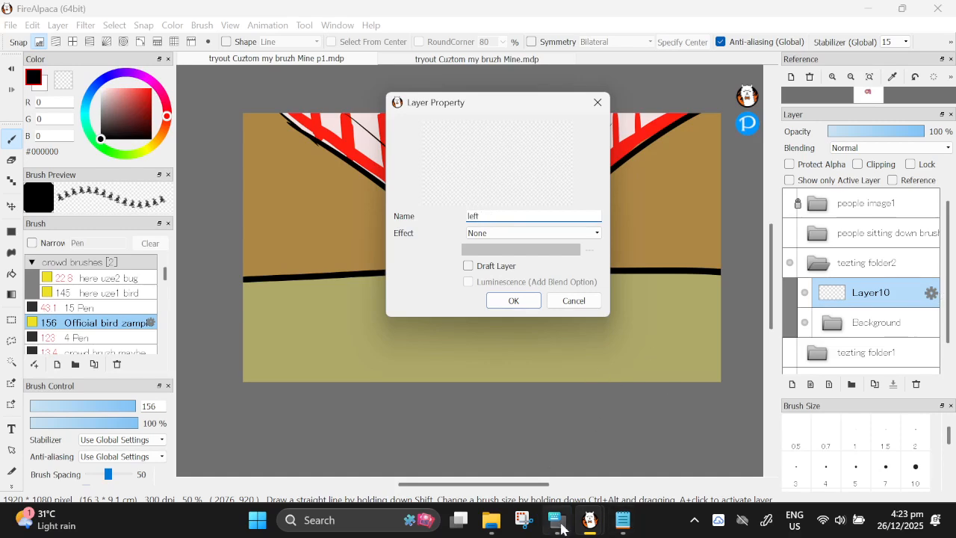
left_click(625, 523)
type("side")
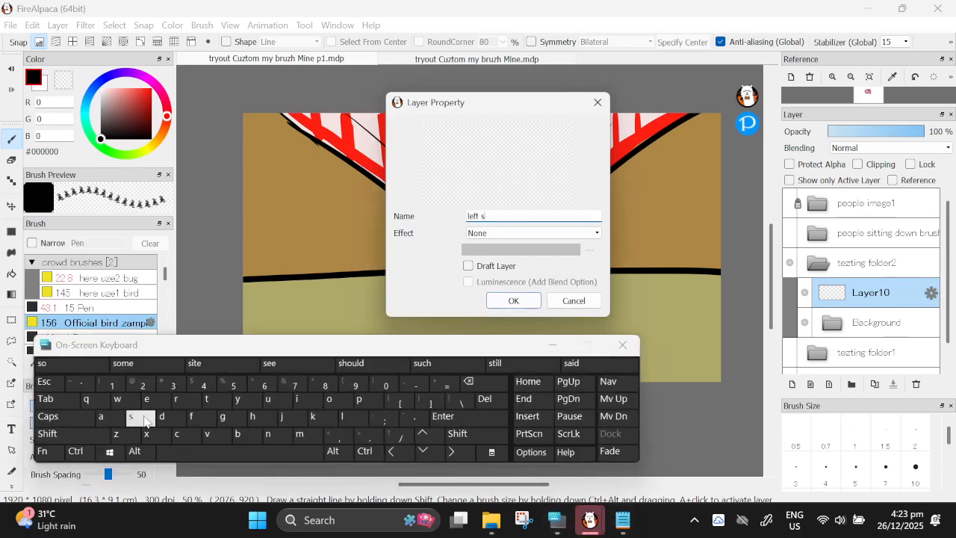
left_click(513, 301)
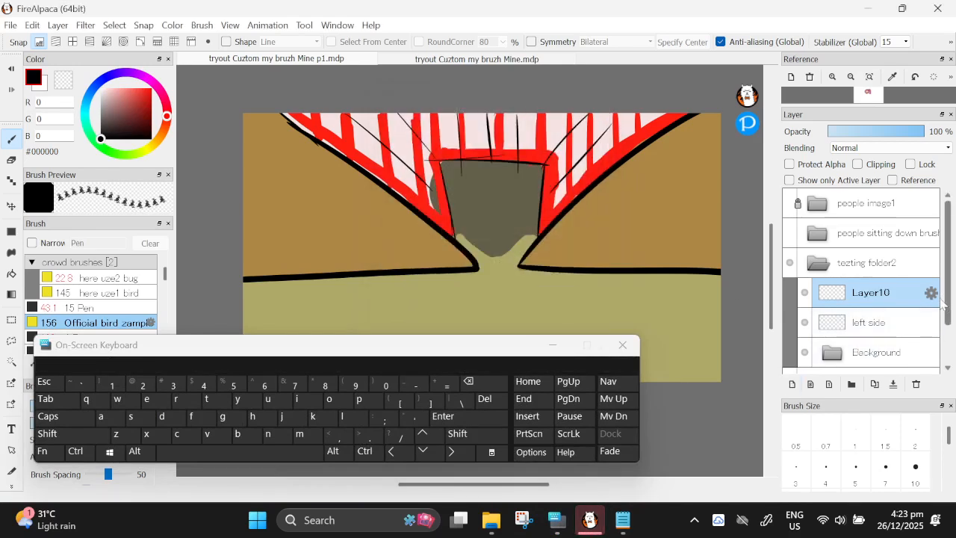
- Add a layer named "right side" above the left side layer, and make the left side layer active for painting
left_click(932, 292)
left_click(179, 400)
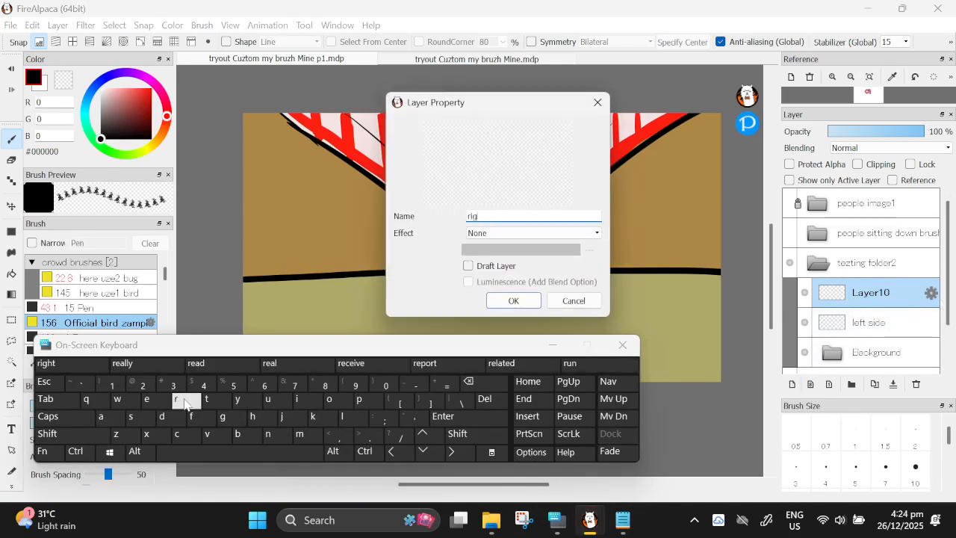
left_click(145, 422)
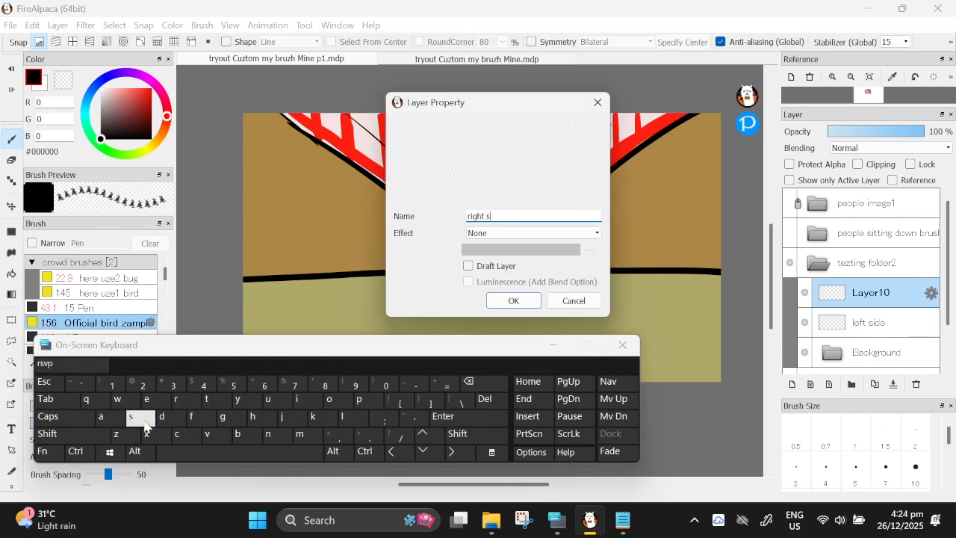
left_click(496, 305)
left_click(848, 323)
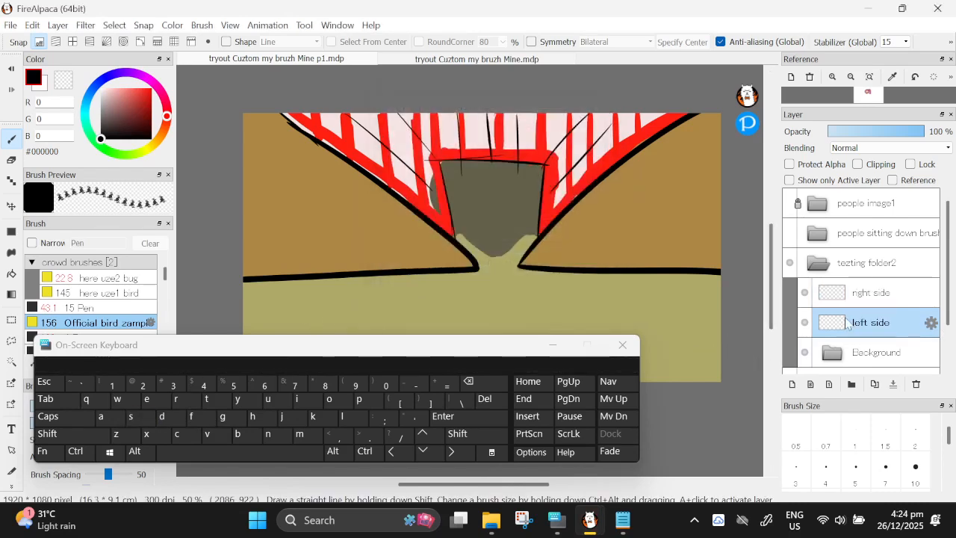
left_click(556, 346)
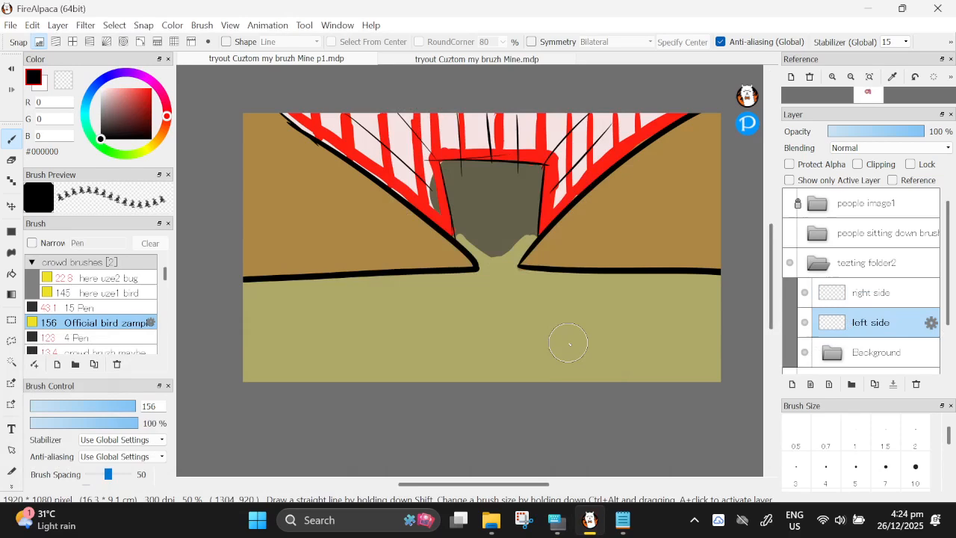
- Try stamping a single bird on the left stand using the color #B94F4A, and undo the stamp
left_click(131, 102)
left_click(349, 250)
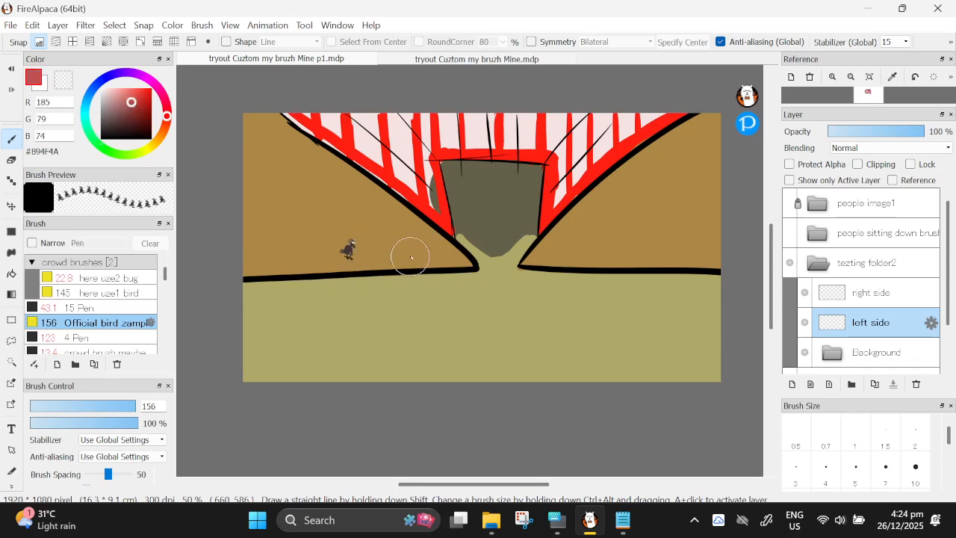
scroll(411, 256, "up", 1)
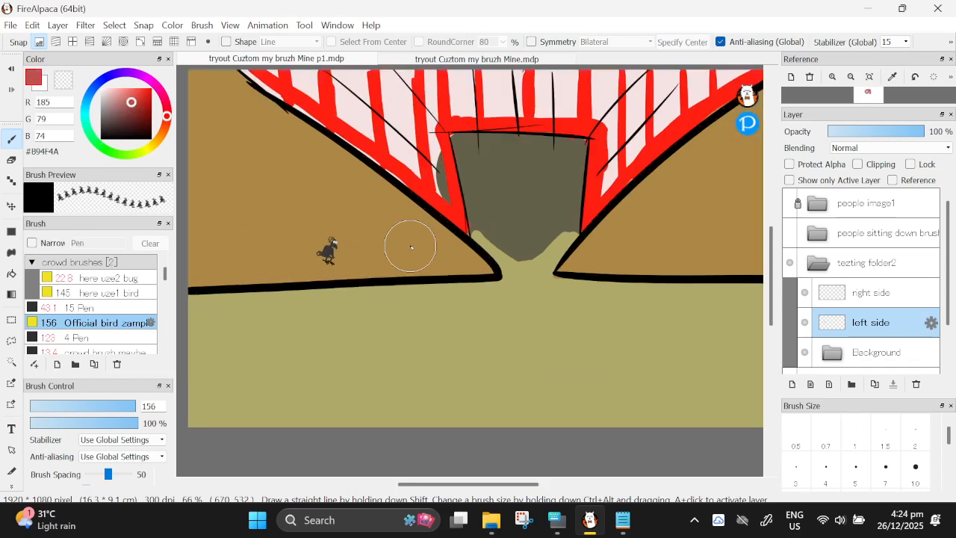
key("ctrl+z")
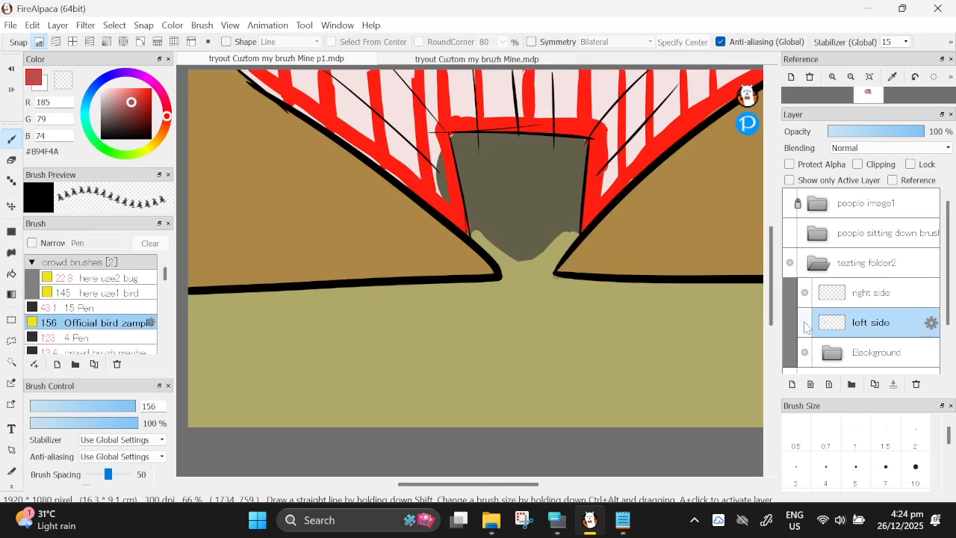
- Add a layer named "BG linez" directly below the left side layer in tezting folder2, keeping left side hidden
left_click(840, 357)
left_click(793, 384)
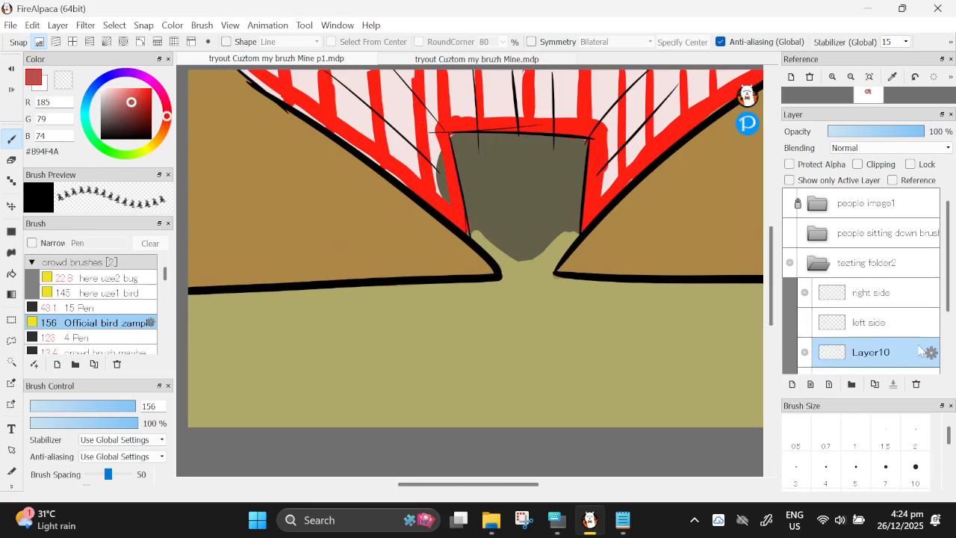
left_click(931, 353)
type("BG")
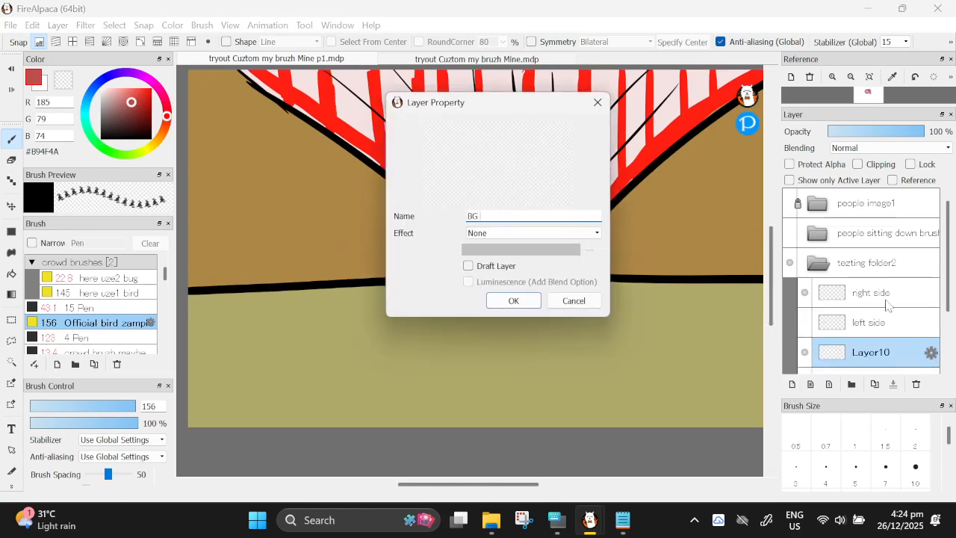
type(" linez")
key("Return")
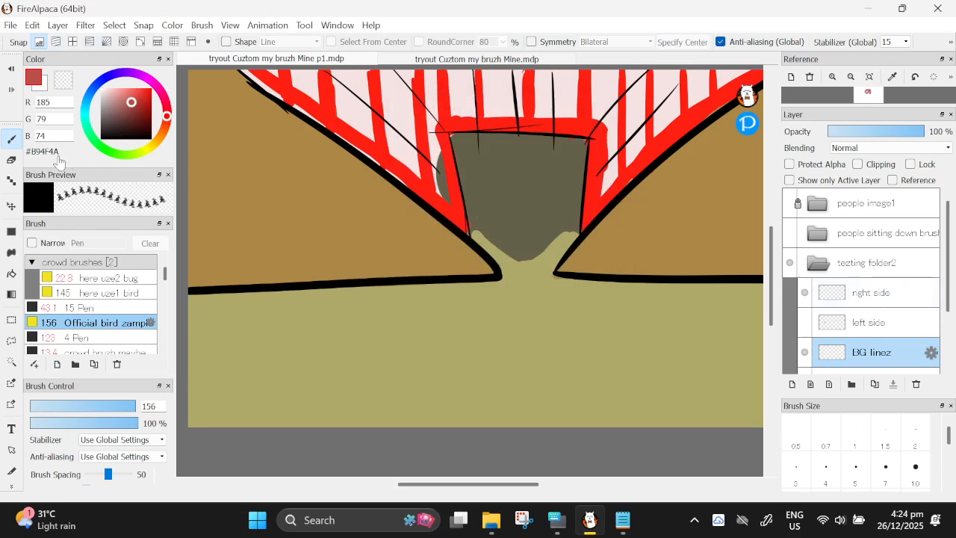
- Sample the olive ground color #AFA969 from the scene and turn on the crisscross snap
left_click(329, 299, "alt")
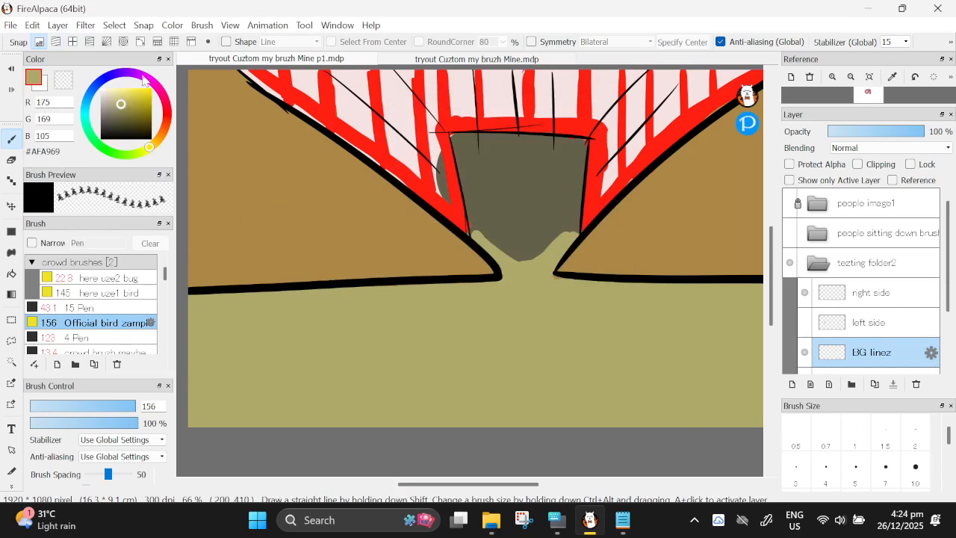
left_click(72, 42)
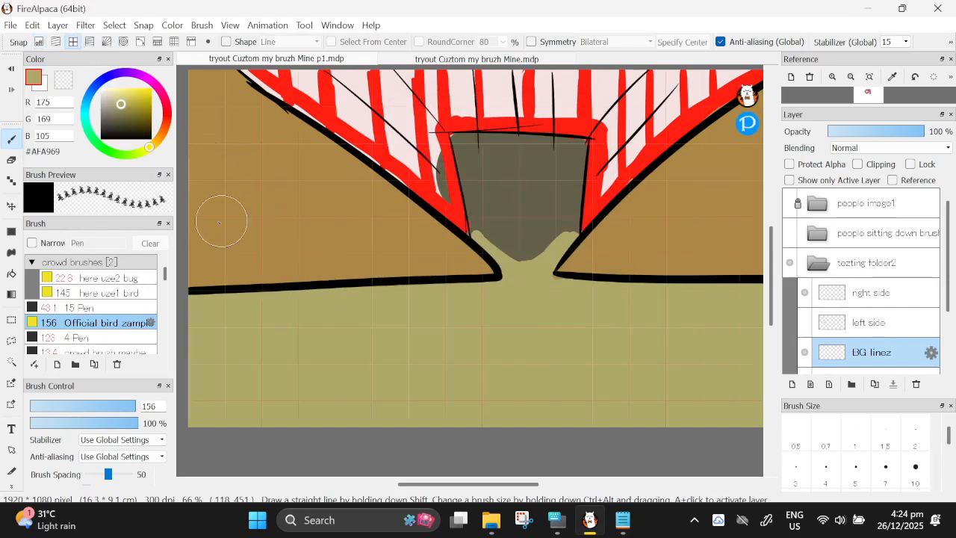
- Set the Official bird zample brush's width to 35 px, and try a horizontal row of birds across the left stand
left_click(95, 407)
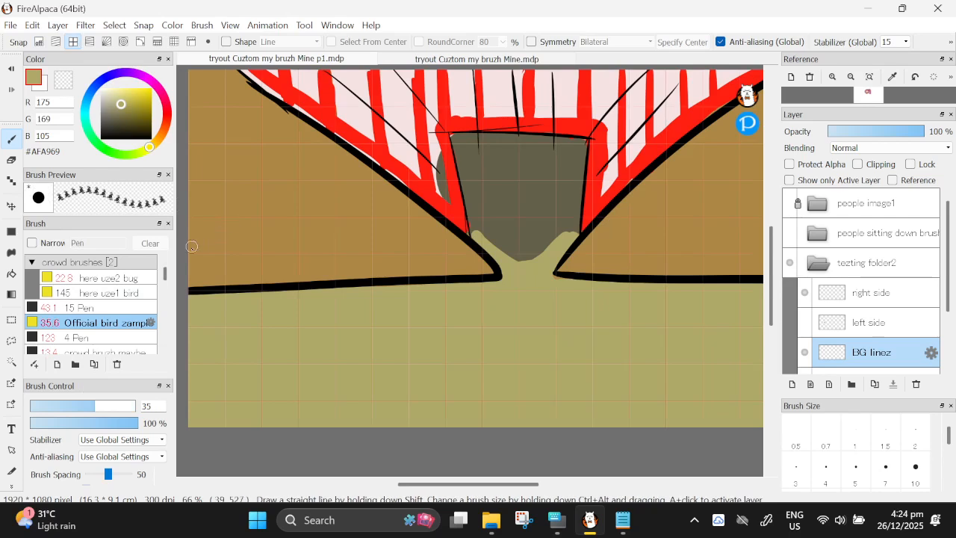
left_click_drag(198, 248, 457, 243)
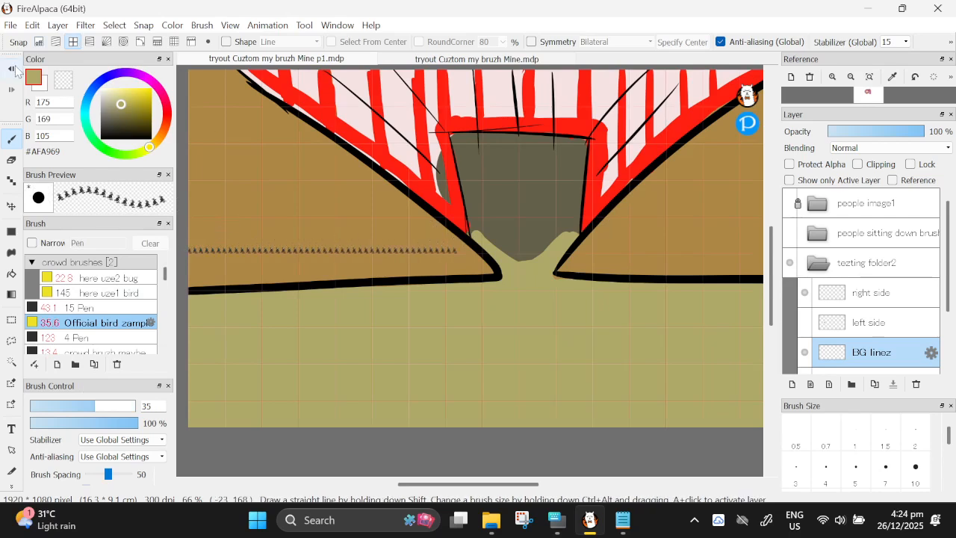
key("ctrl+z")
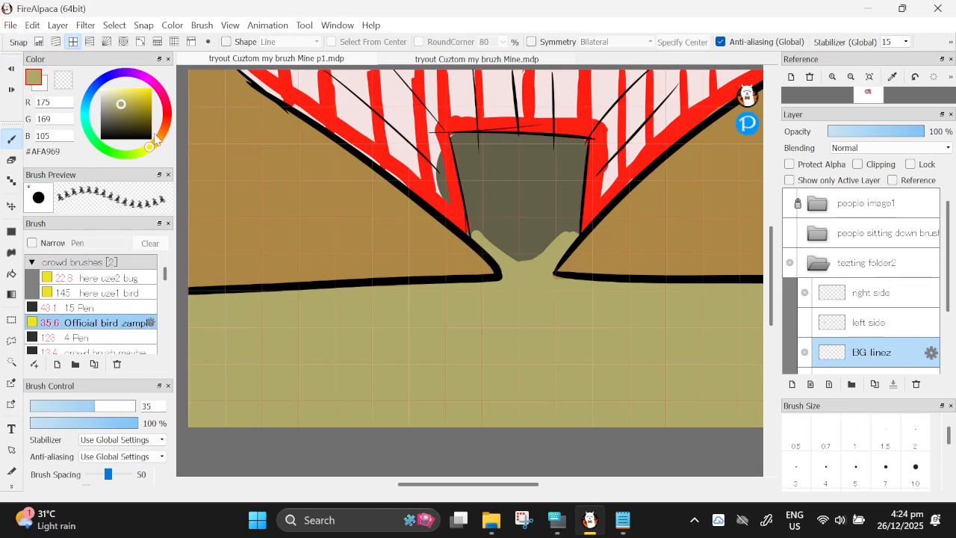
- Add a new bitmap brush from the image Official bug zample in the Downloads folder
left_click(202, 25)
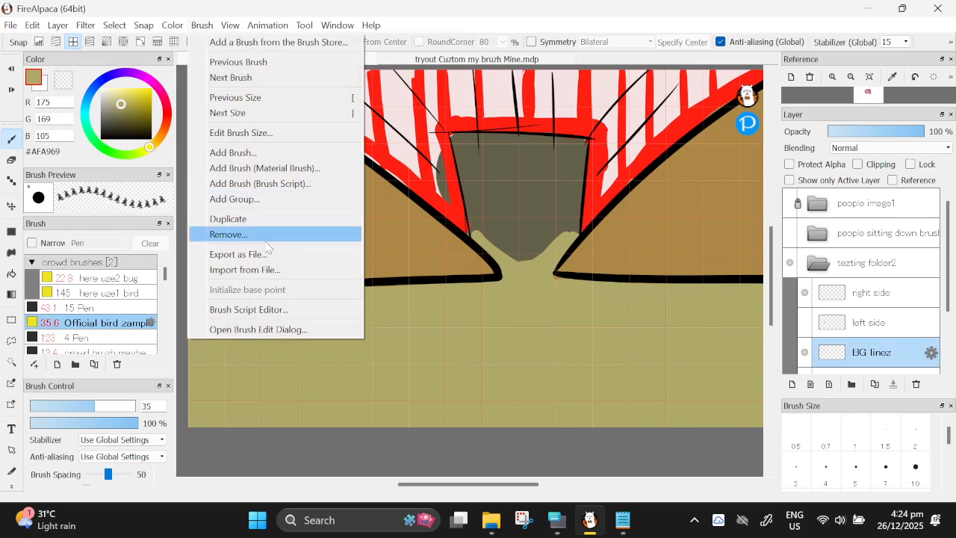
left_click(269, 167)
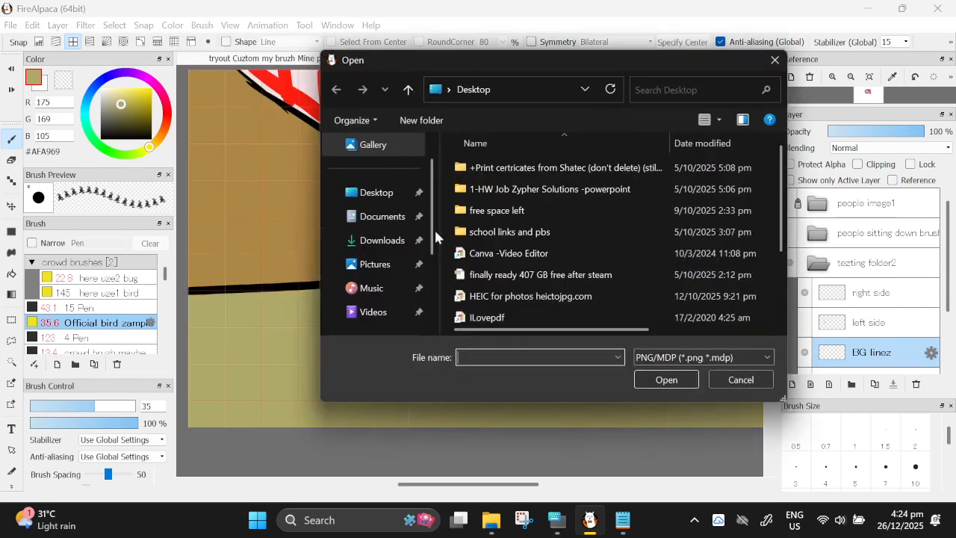
left_click(394, 241)
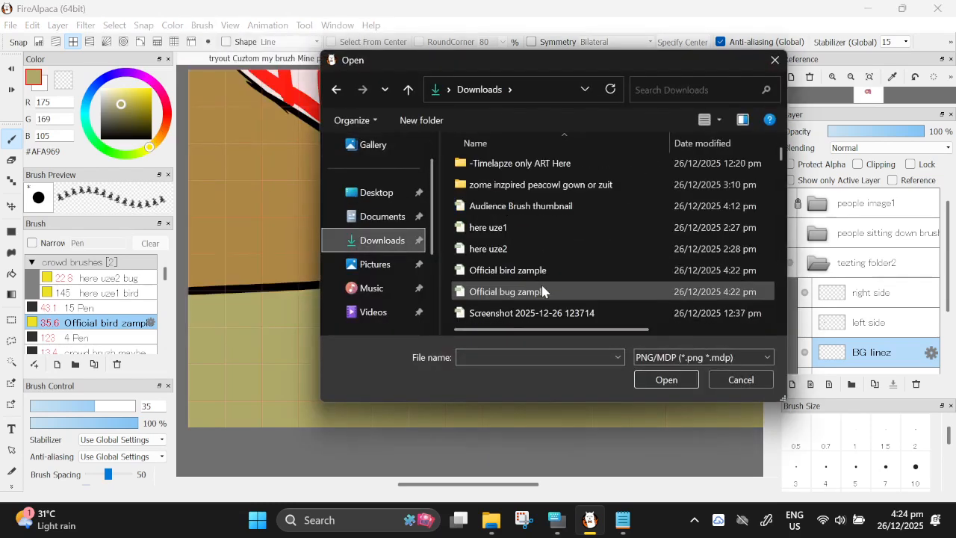
double_click(528, 292)
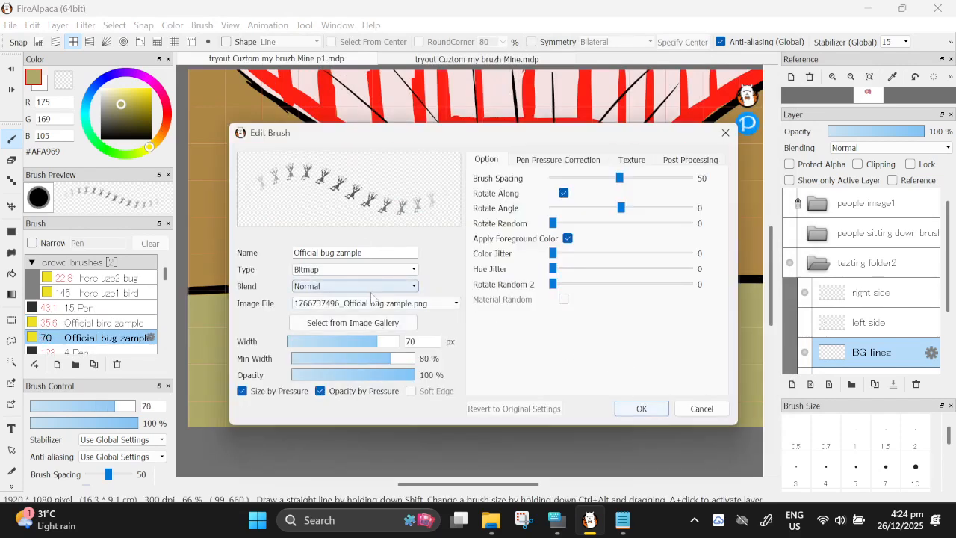
- Set the bug brush's width to 150 px and minimum width to 100 %, with size and opacity by pressure turned off
mouse_move(390, 345)
left_mouse_down()
mouse_move(408, 346)
mouse_move(416, 364)
left_mouse_up()
left_click(321, 391)
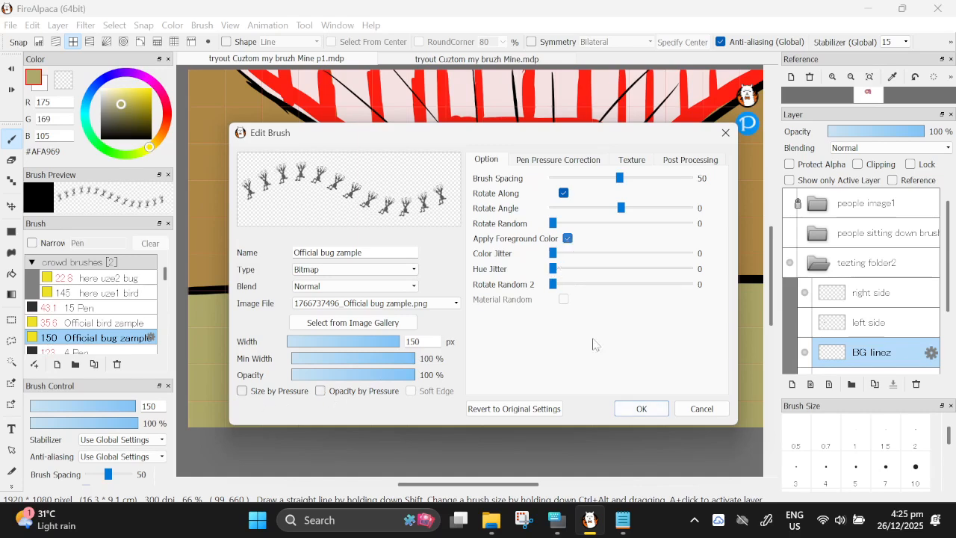
left_click(641, 409)
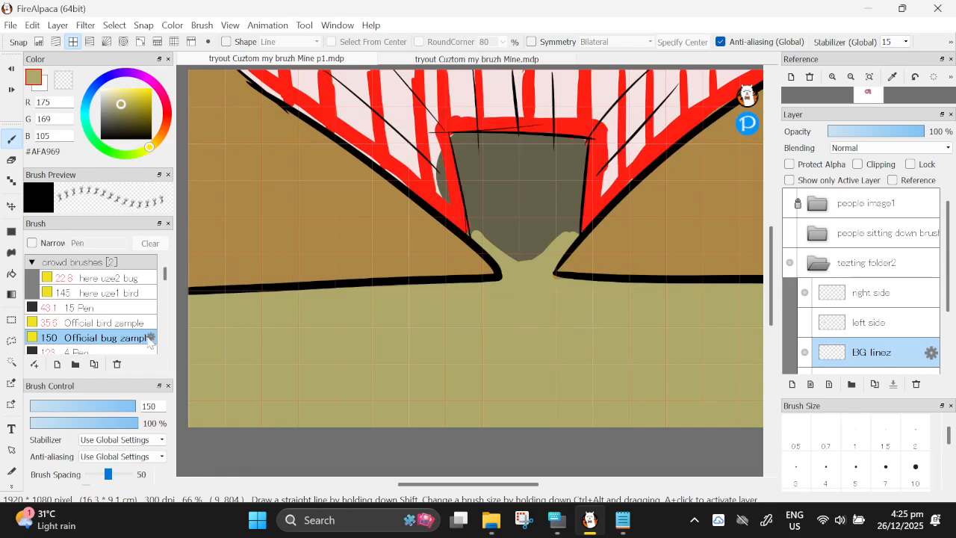
- Add a brush group named "offical audience brush" above the 15 Pen brush
left_click(103, 324)
left_click(102, 309)
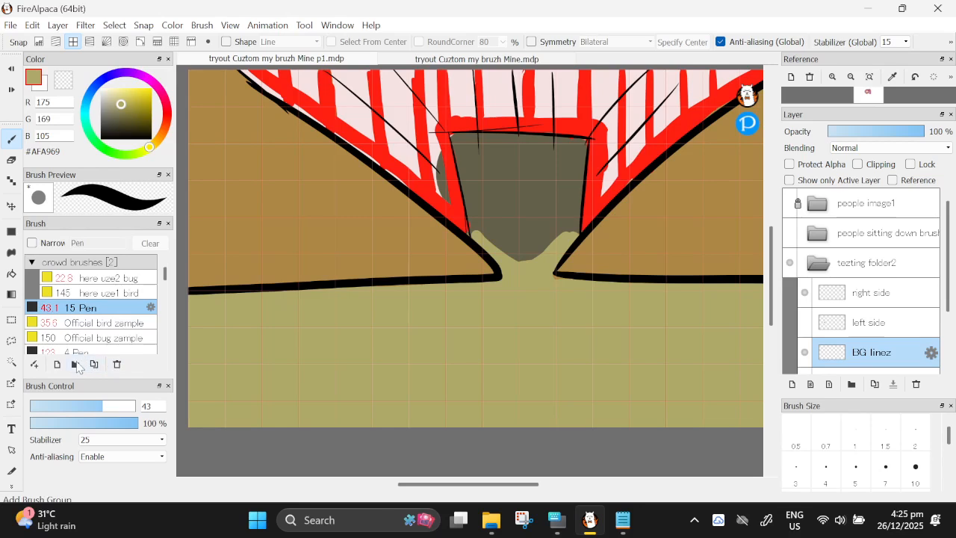
left_click(75, 364)
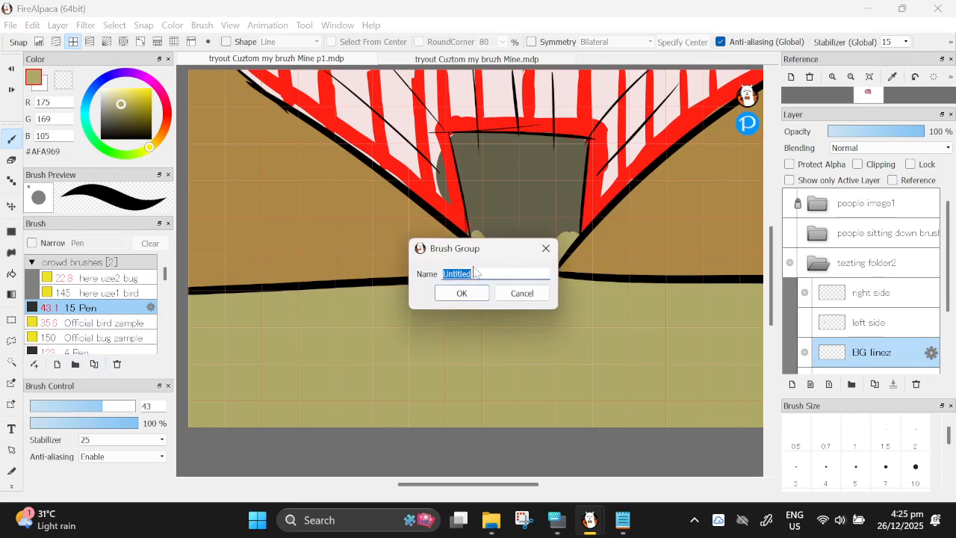
type("off")
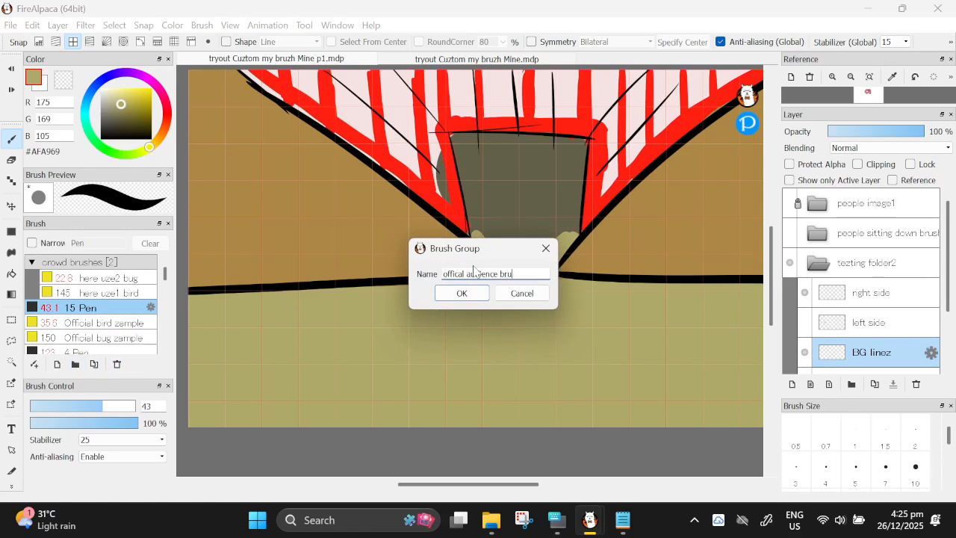
type("ical audience bru")
left_click(557, 520)
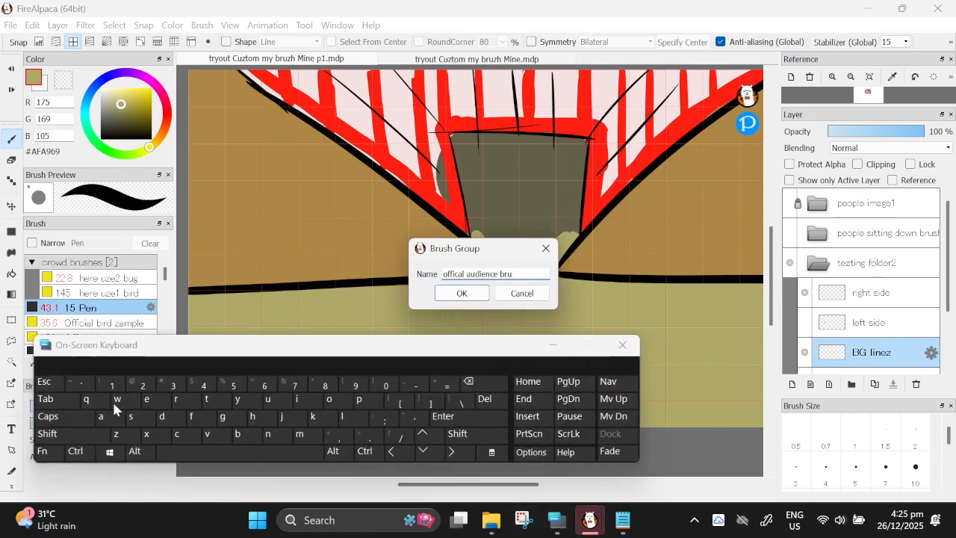
left_click(134, 418)
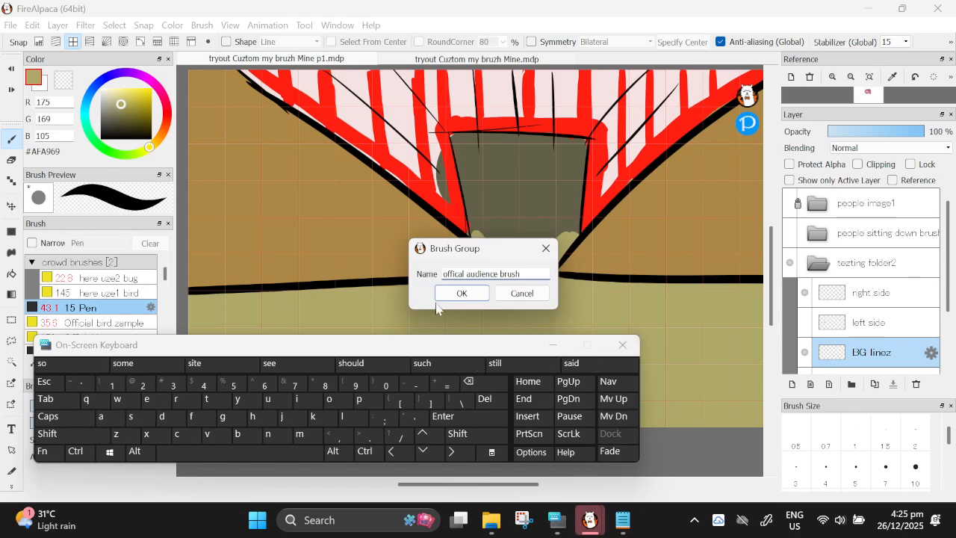
left_click(464, 292)
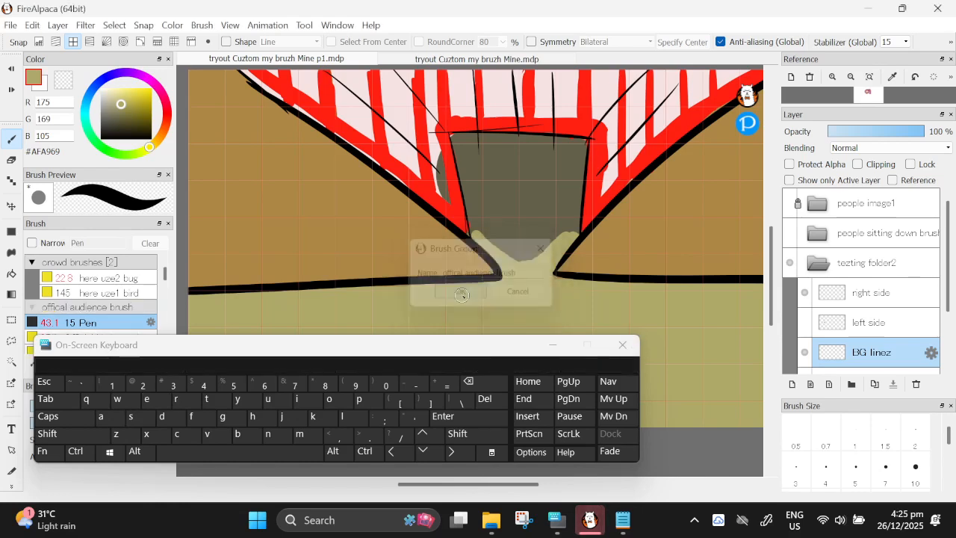
left_click(553, 344)
- Move the Official bird zample and Official bug zample brushes into the offical audience brush group, and collapse the crowd brushes group
left_click(104, 337)
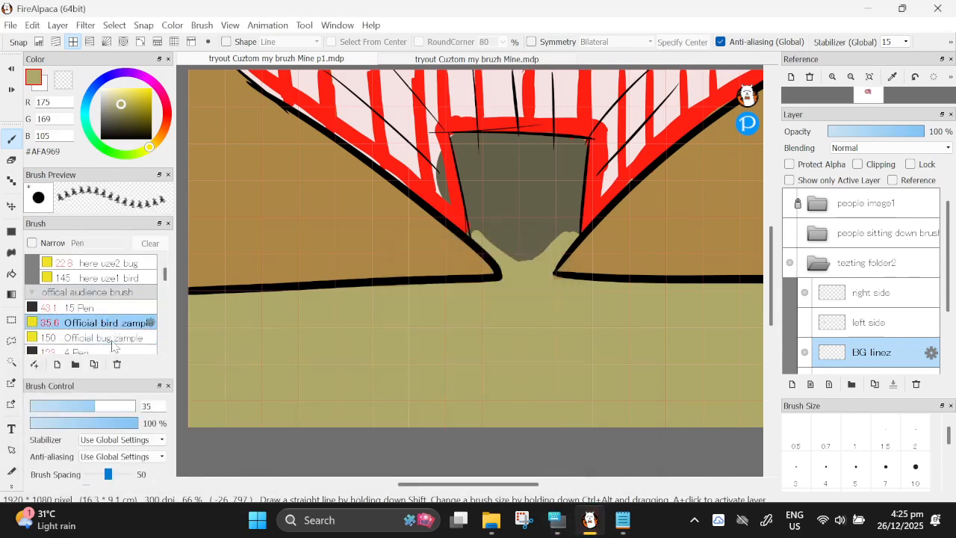
left_click(110, 336)
left_click(109, 322)
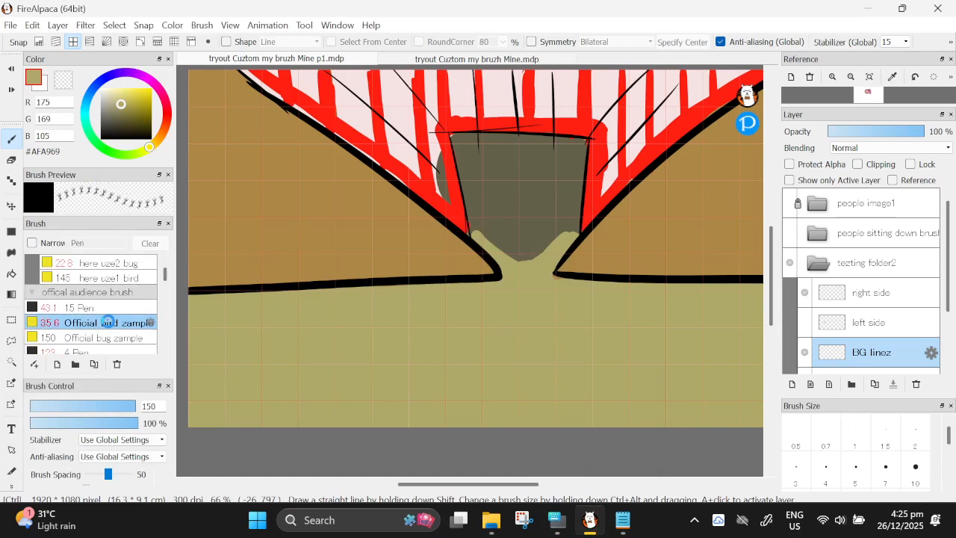
left_click_drag(108, 322, 109, 296)
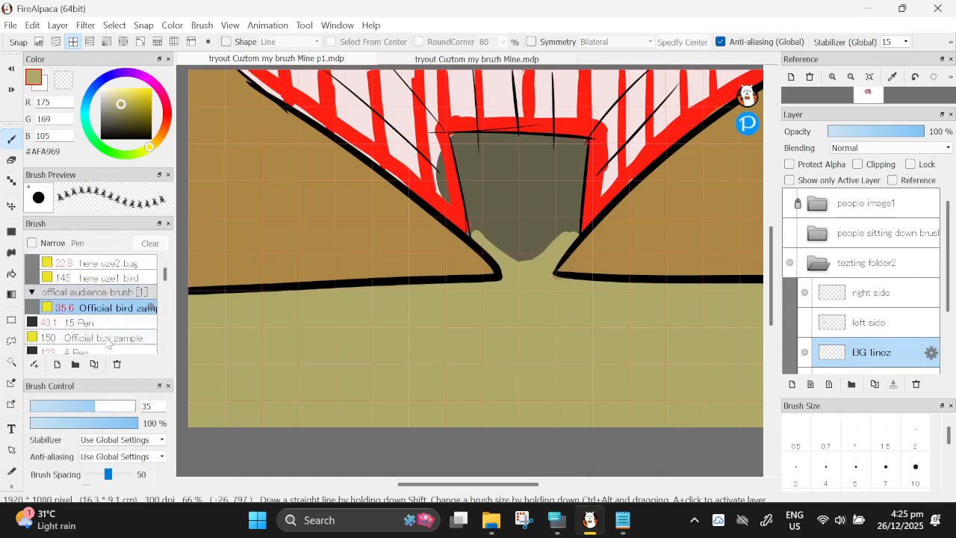
left_click_drag(106, 342, 110, 323)
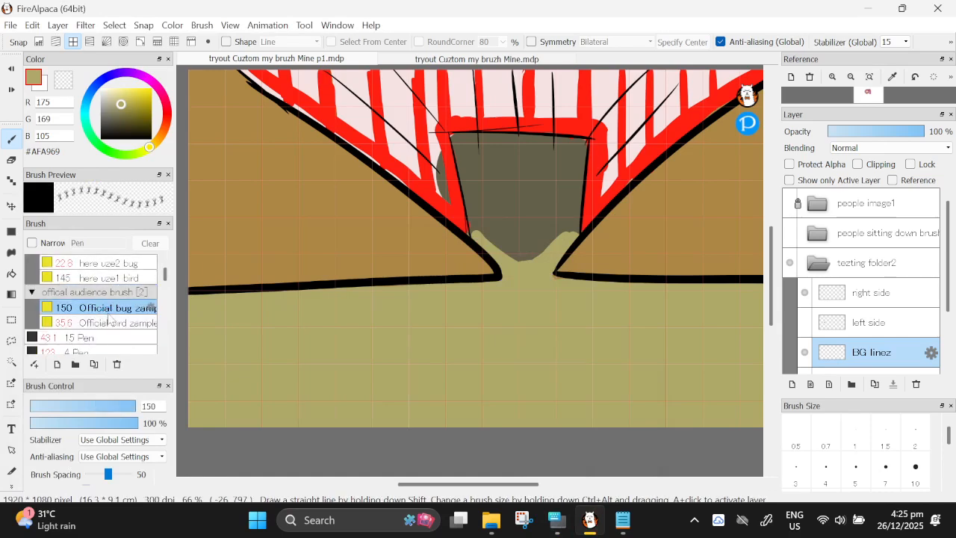
left_click(33, 263)
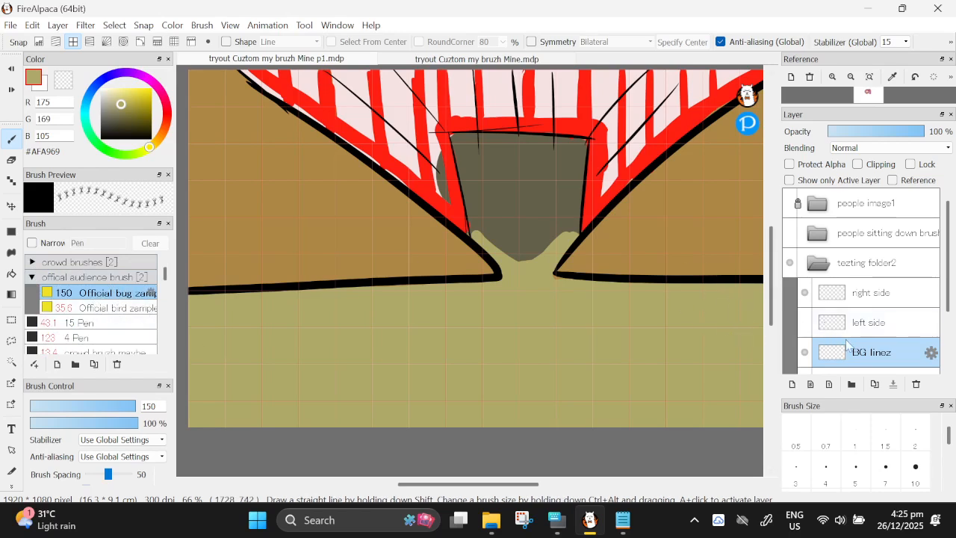
- With the 15 Pen, draw evenly spaced horizontal olive seating lines up the left stand on the BG linez layer
left_click(93, 327)
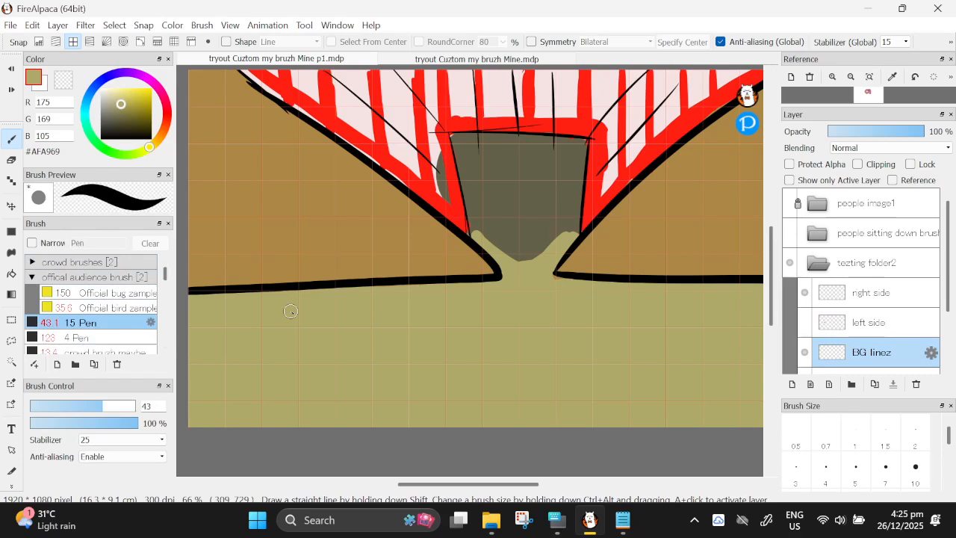
left_click_drag(187, 258, 467, 256)
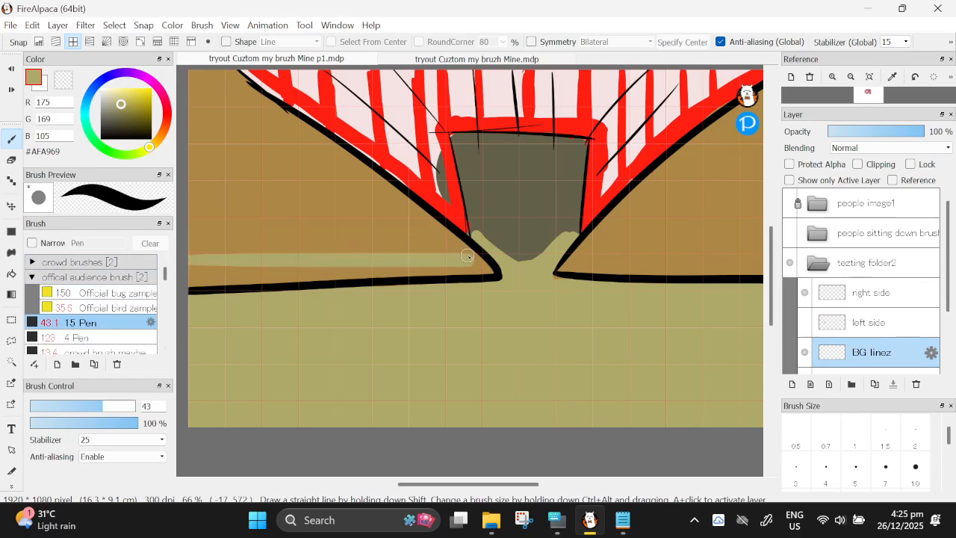
left_click_drag(196, 223, 445, 223)
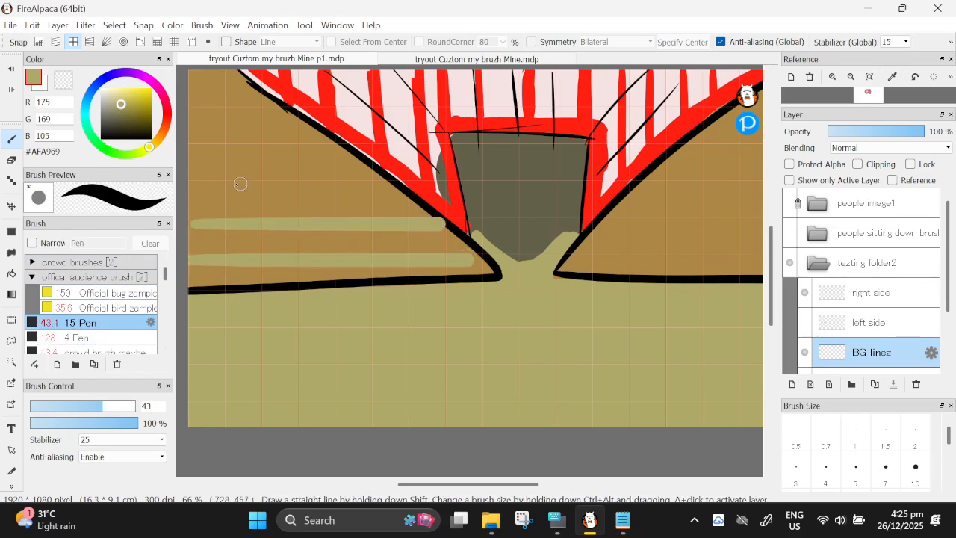
left_click_drag(189, 191, 373, 191)
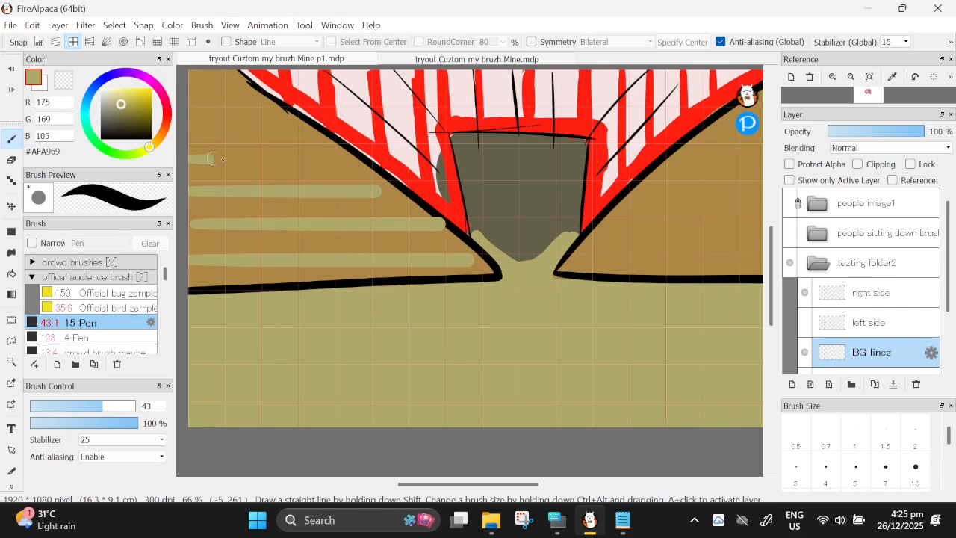
left_click_drag(212, 158, 348, 159)
left_click_drag(189, 123, 279, 123)
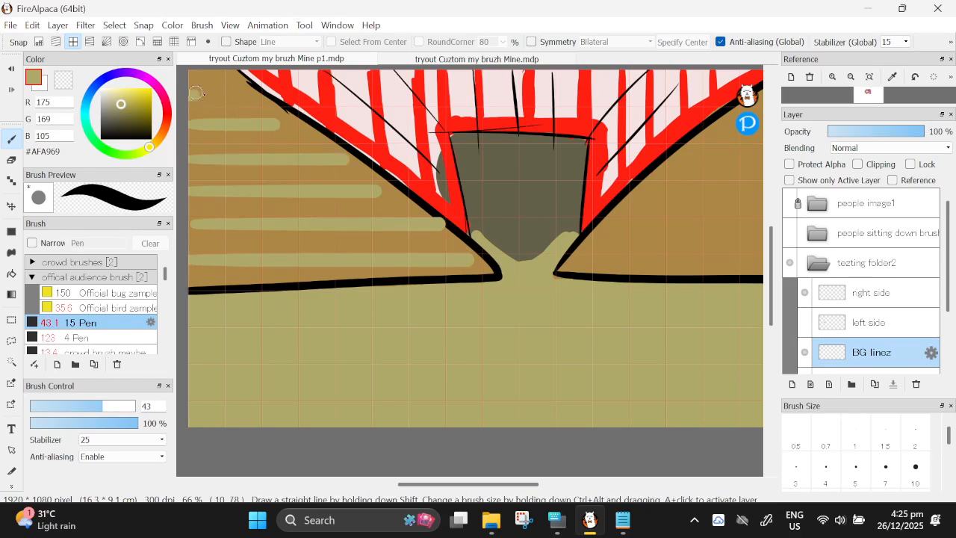
- Draw evenly spaced horizontal olive seating lines up the right stand on the BG linez layer with the 15 Pen
left_click_drag(445, 485, 486, 490)
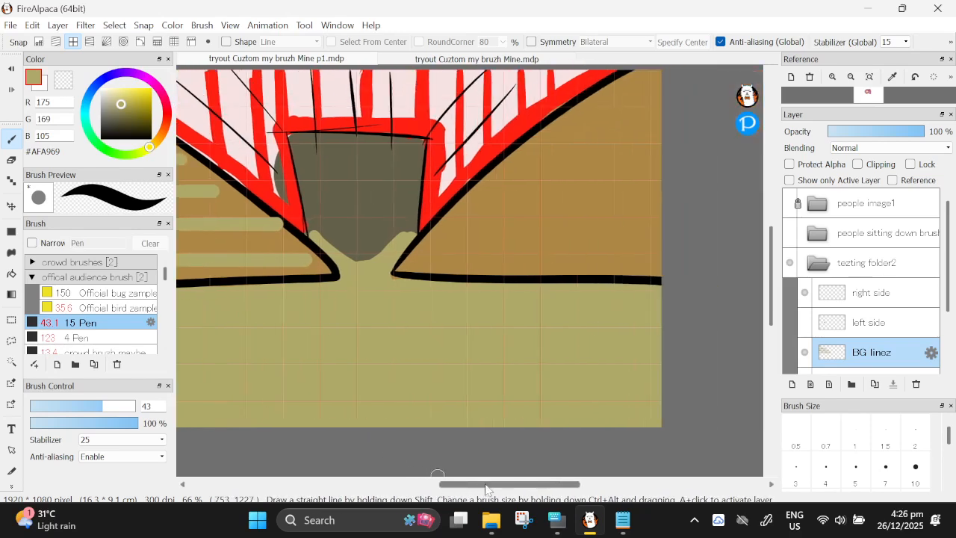
left_click_drag(423, 260, 683, 269)
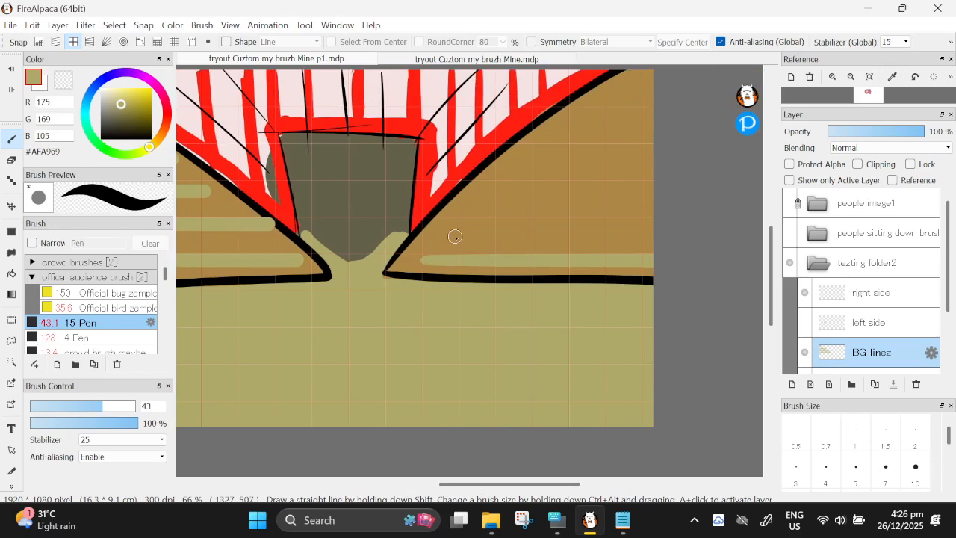
left_click_drag(455, 236, 694, 235)
left_click_drag(480, 210, 687, 214)
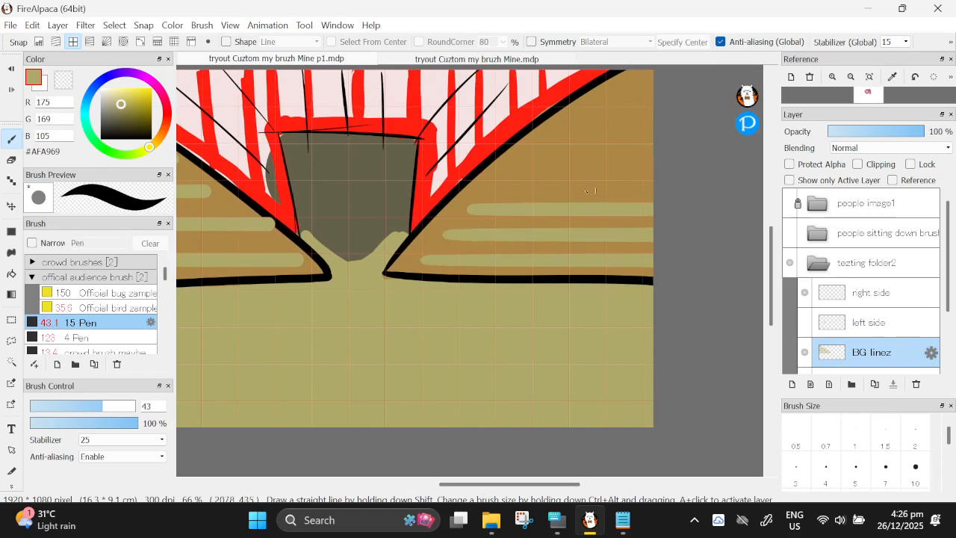
left_click_drag(499, 188, 696, 187)
left_click_drag(525, 157, 665, 162)
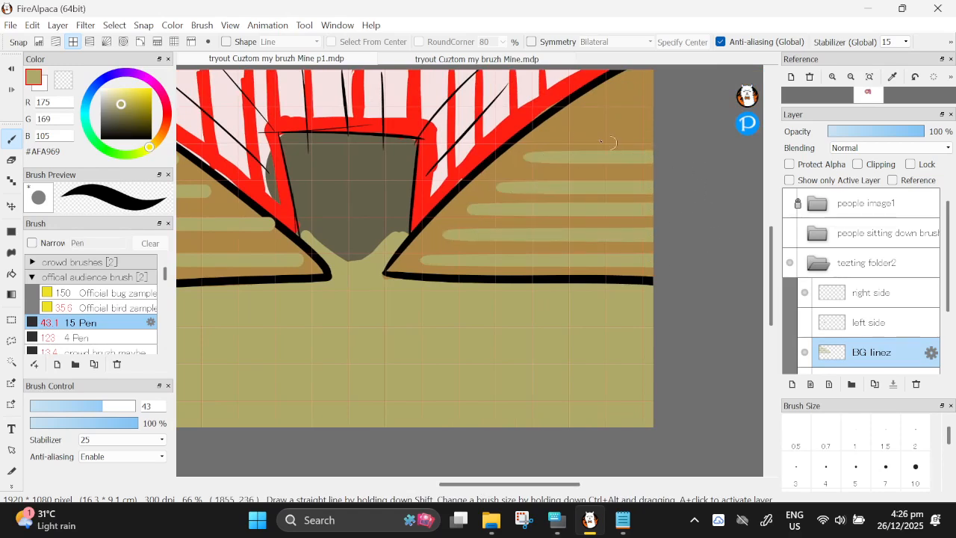
left_click_drag(554, 136, 714, 133)
left_click_drag(590, 107, 714, 113)
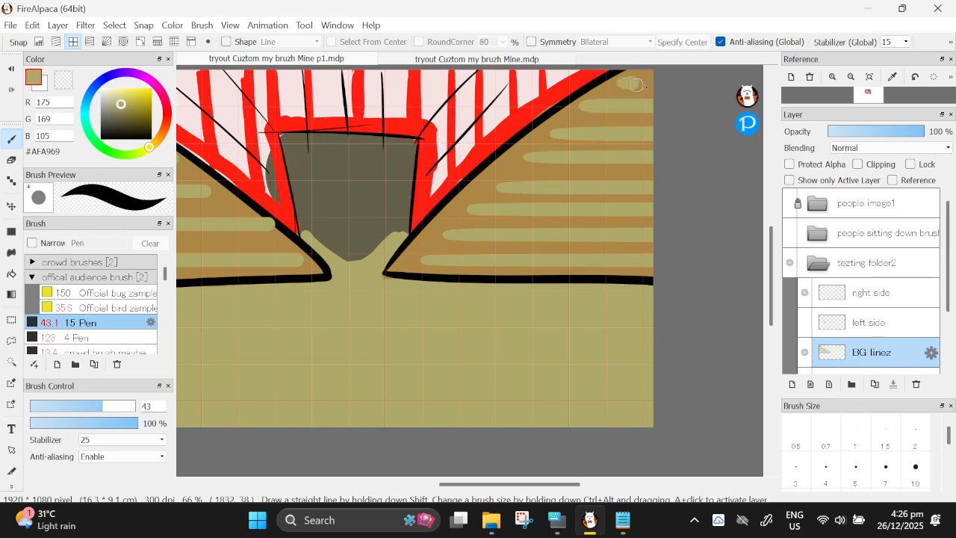
- Erase the seating-line ends that overlap the stand outlines, using the Eraser at 61 px with snapping off
left_click_drag(505, 485, 464, 486)
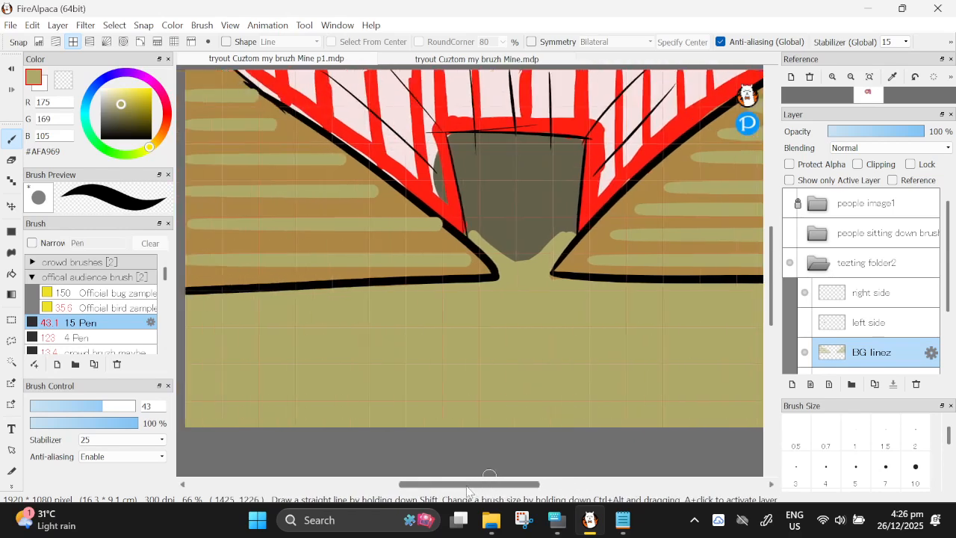
left_click(12, 161)
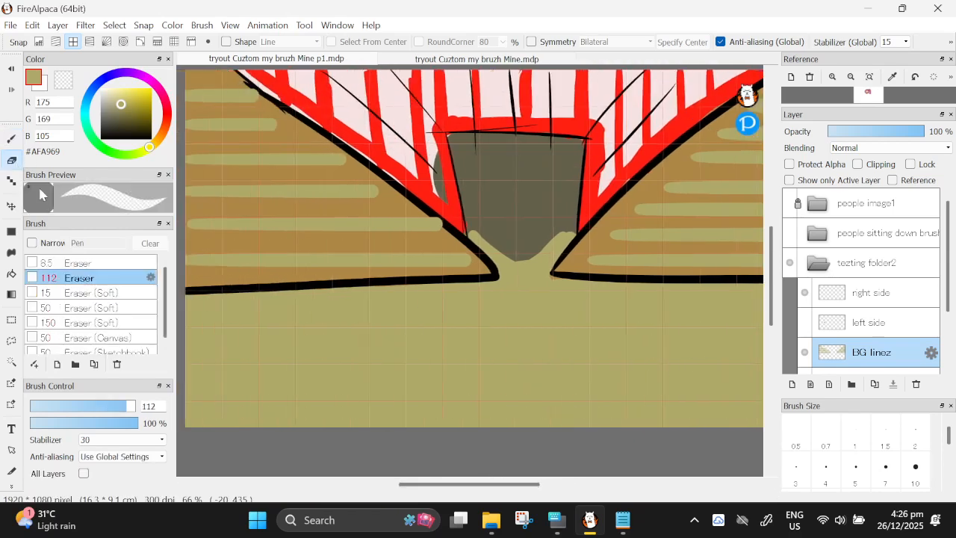
left_click_drag(122, 408, 113, 409)
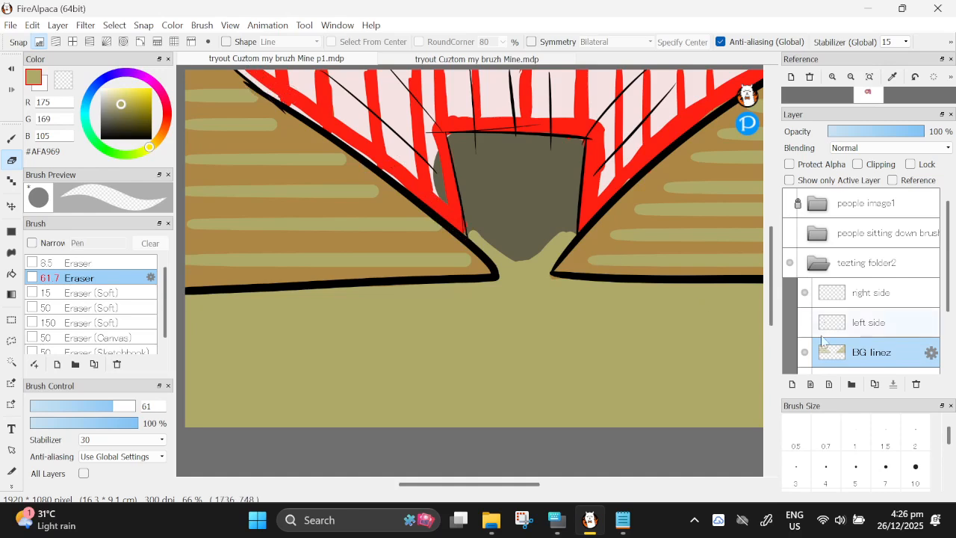
- Rename the left side layer as "left side audience"
left_click(872, 329)
left_click(931, 323)
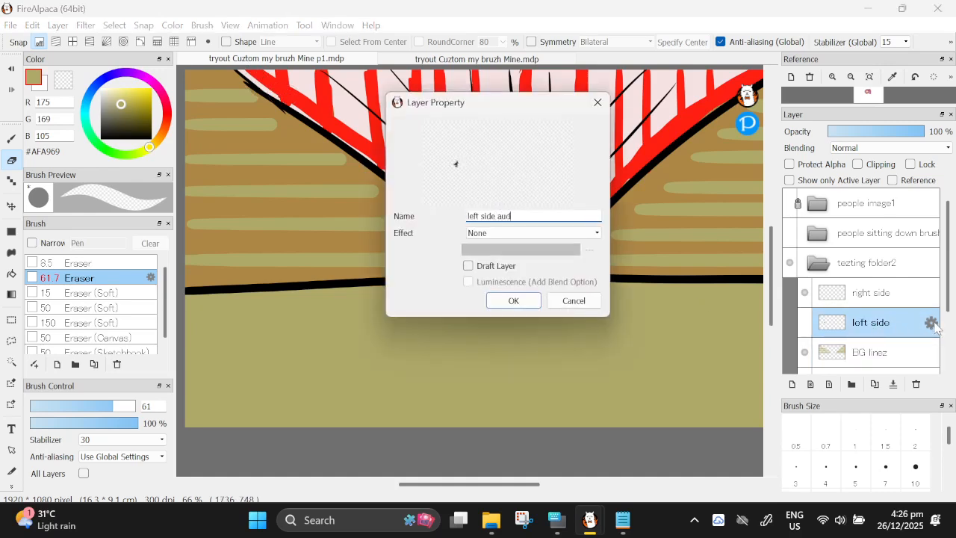
type("audienc")
key("Return")
- Rename the right side layer as "right side audience"
left_click(883, 303)
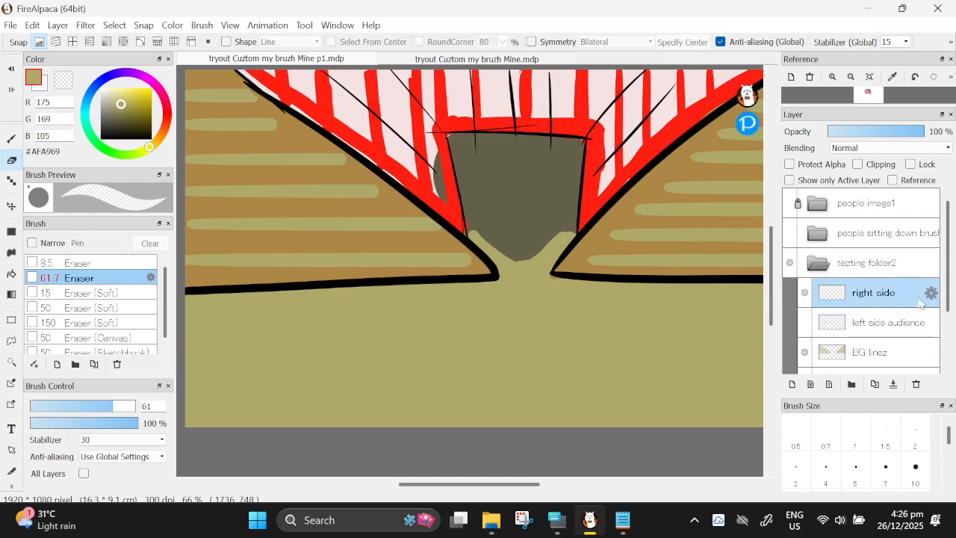
left_click(931, 293)
key("End")
type("audi")
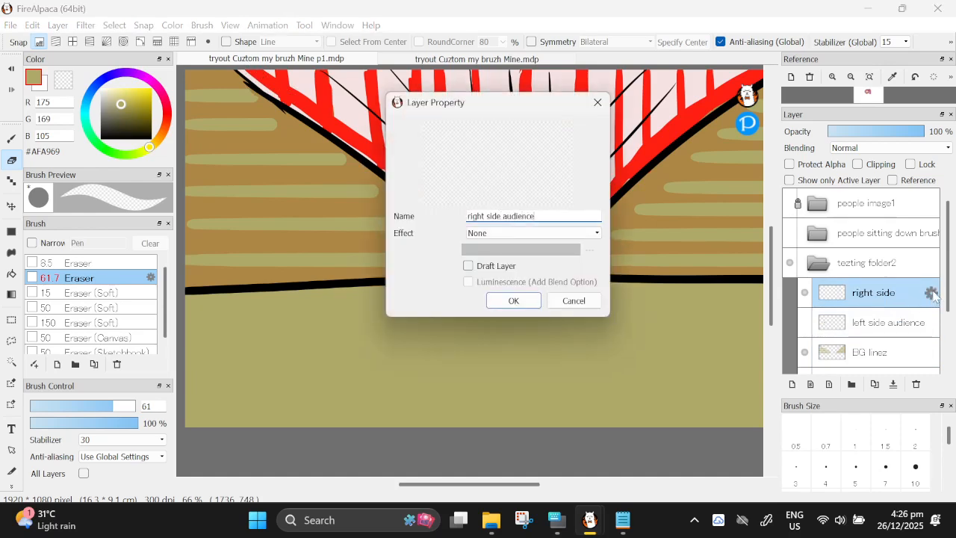
key("Return")
- Choose the Official bird zample brush with cross snapping on, and make the left side audience layer visible
left_click(904, 325)
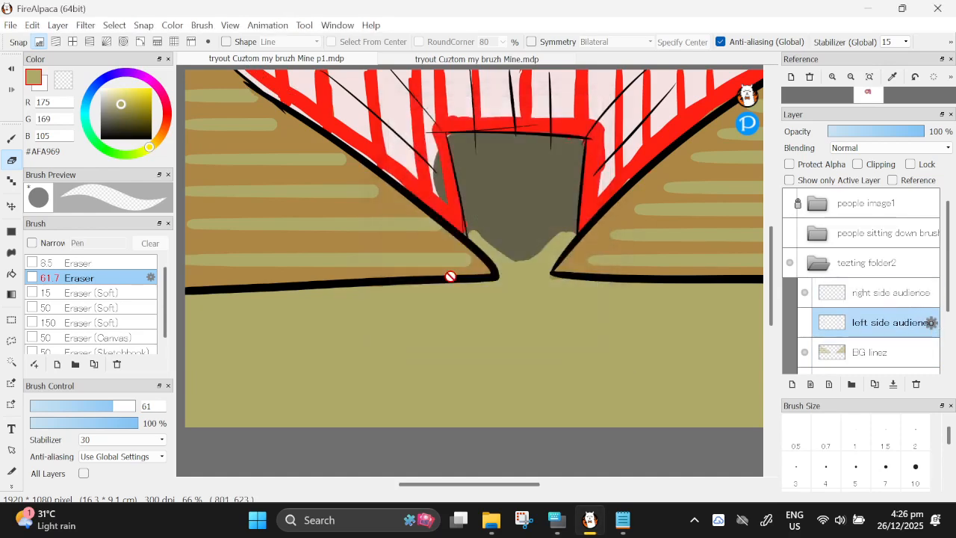
key("b")
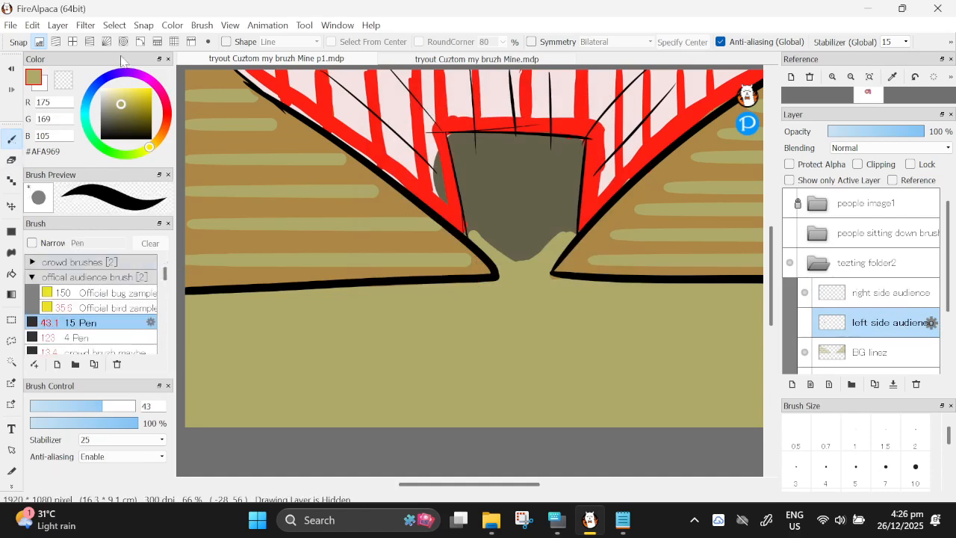
left_click(73, 42)
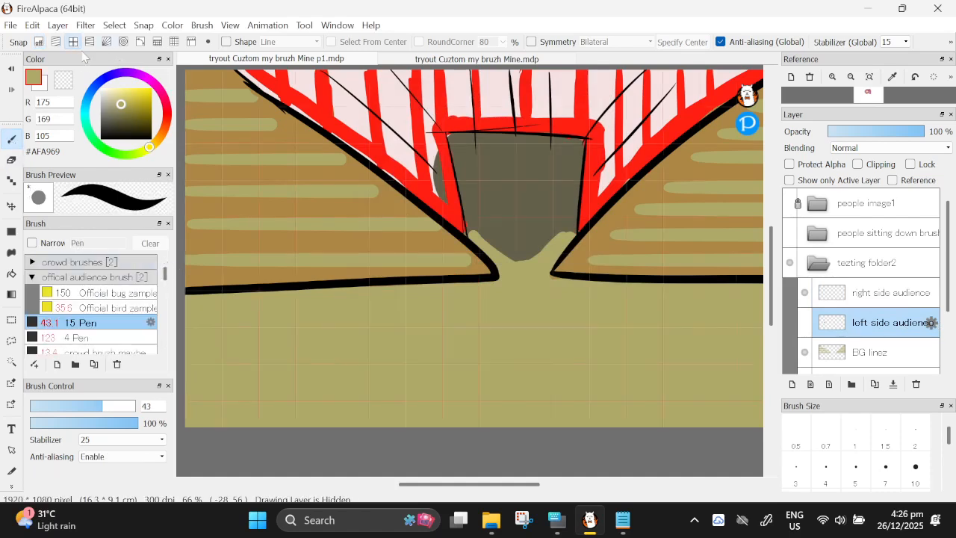
left_click(116, 308)
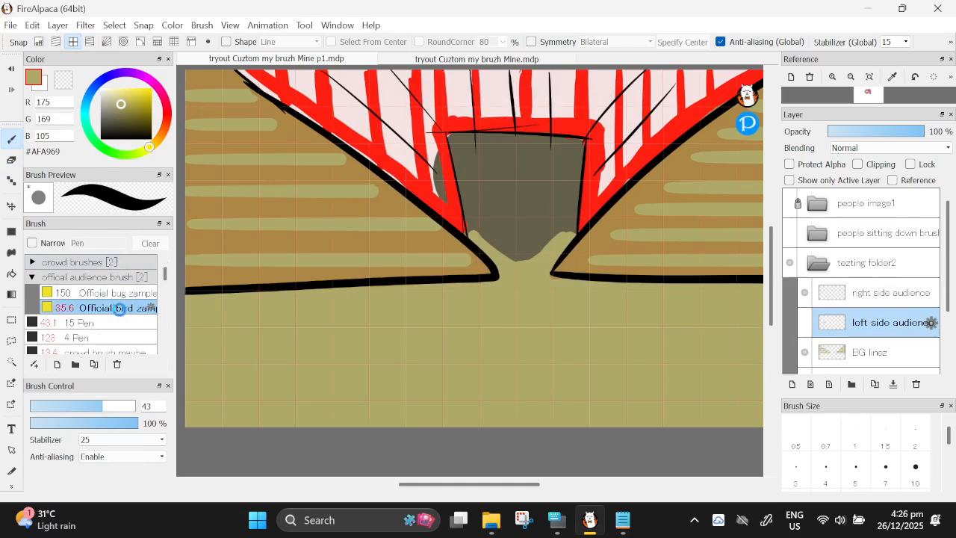
left_click(805, 322)
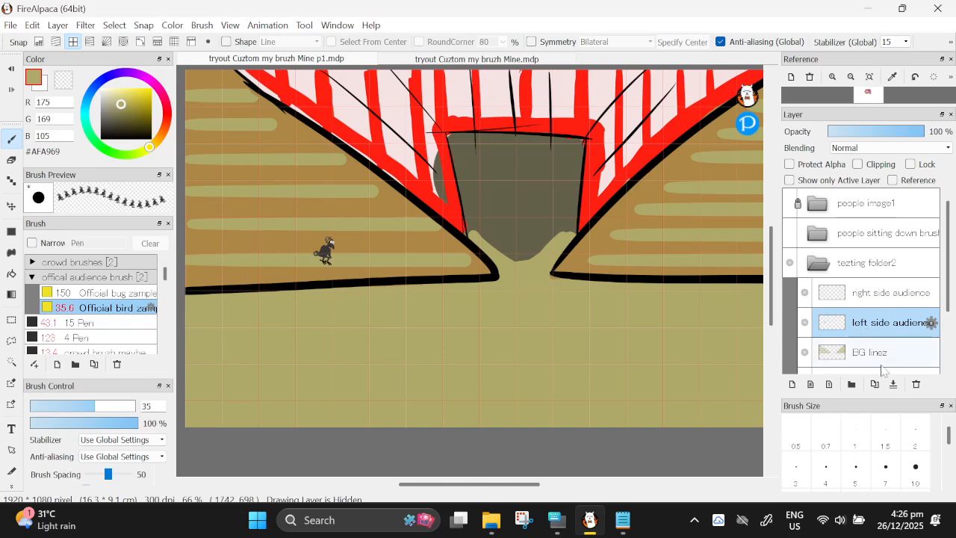
- Delete the left side audience layer and add a new layer named "left zide" above the right side audience layer
left_click(917, 384)
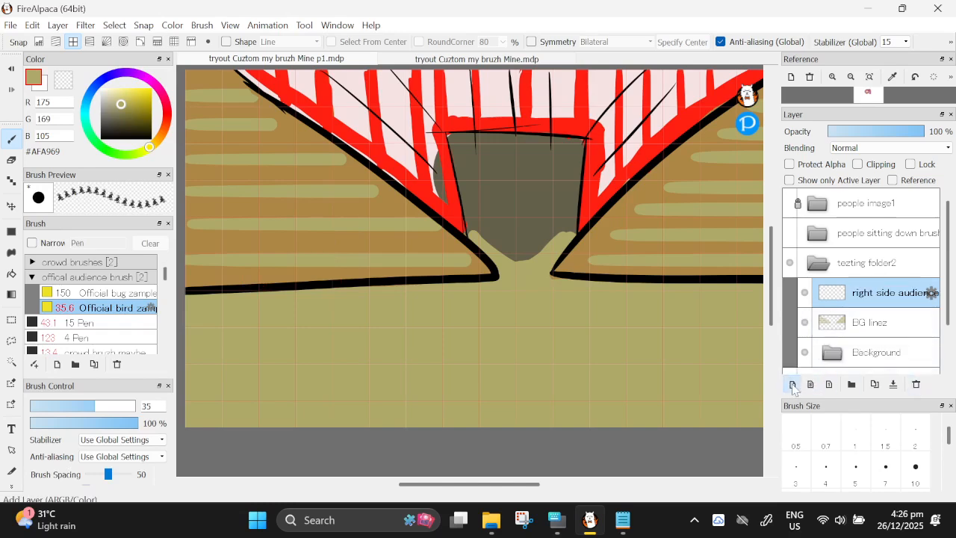
left_click(792, 384)
left_click(934, 293)
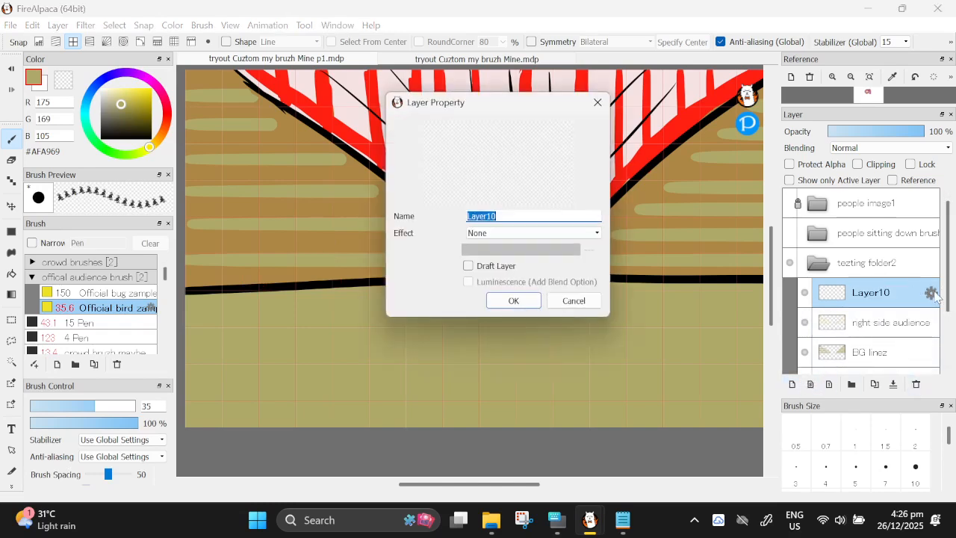
key("BackSpace")
key("Return")
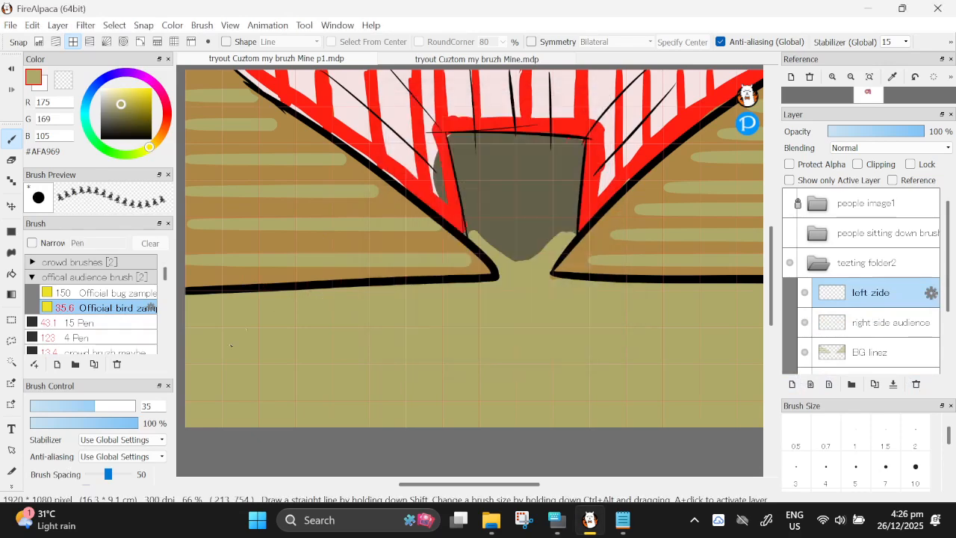
- Set the bird brush to 228 px and stamp an upright row of birds along the left stand's lowest seating line
left_click_drag(125, 410, 137, 409)
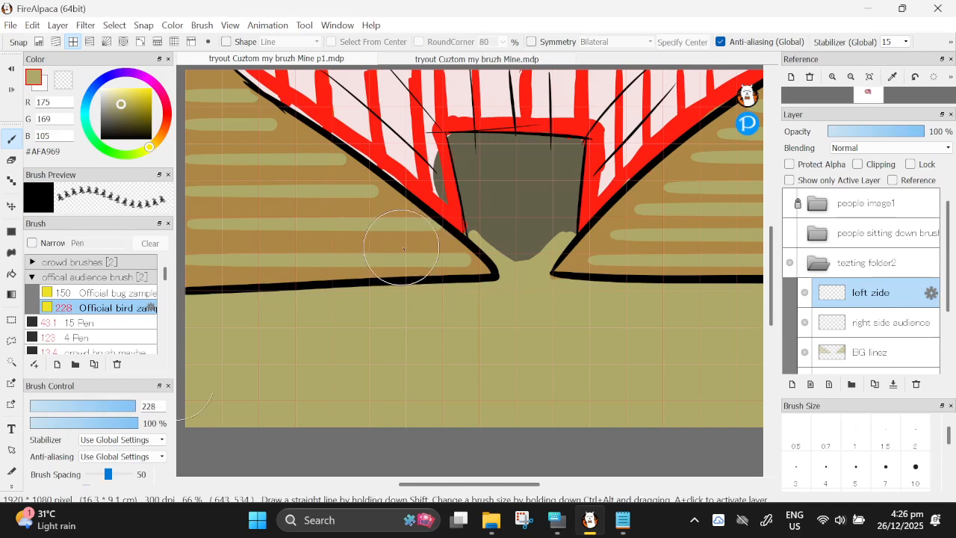
left_click(428, 249)
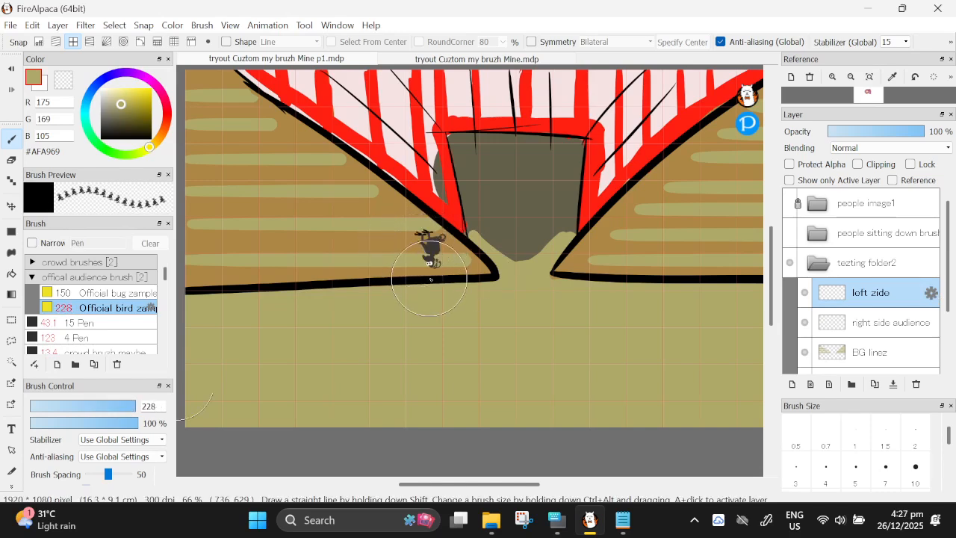
left_click(17, 73)
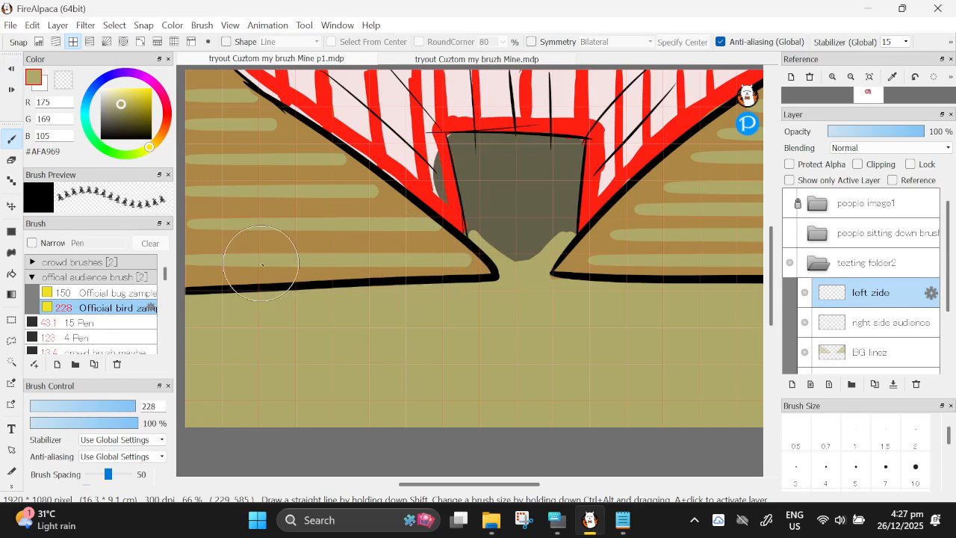
left_click(211, 251)
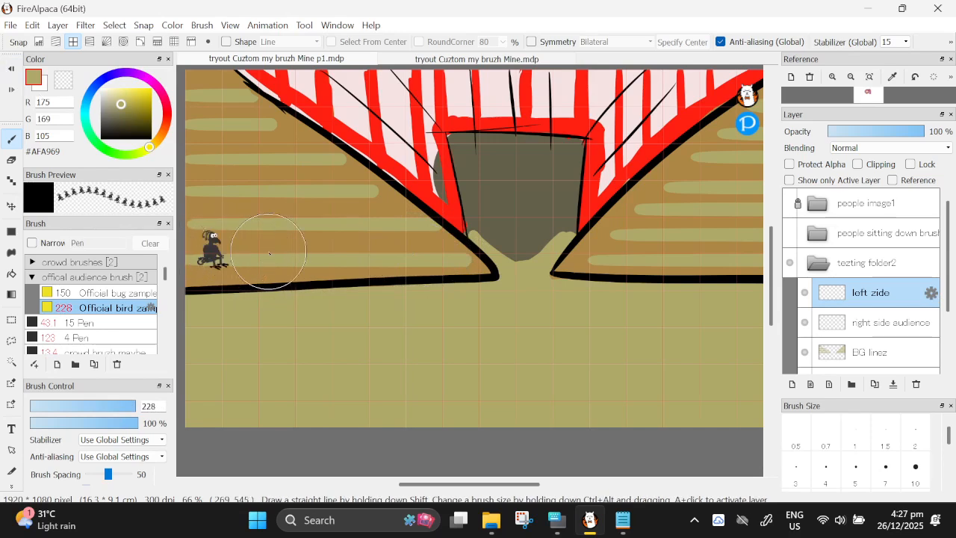
left_click(263, 250)
left_click_drag(309, 249, 448, 250)
- Stamp three more rows of four, four and three birds on the left stand above the lowest row
left_click(361, 202)
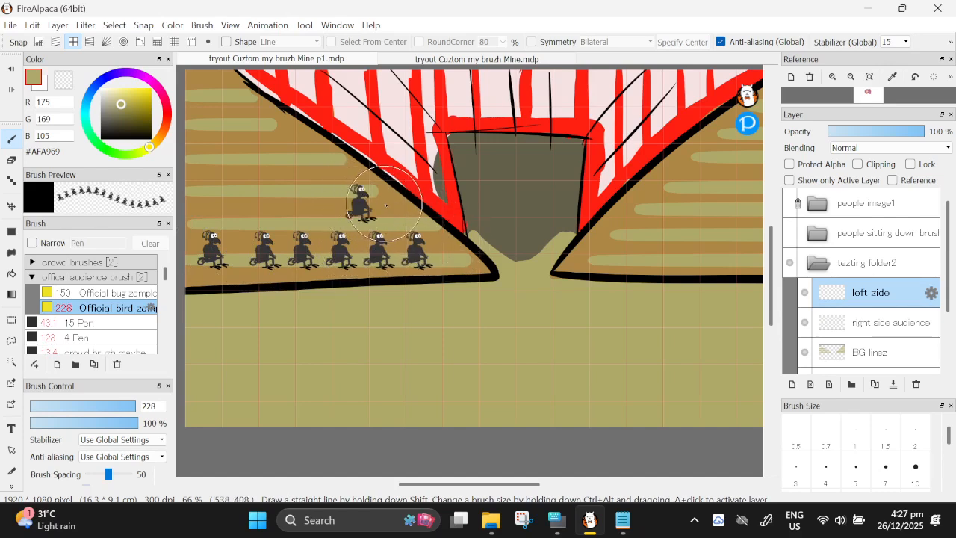
left_click(312, 199)
left_click(254, 202)
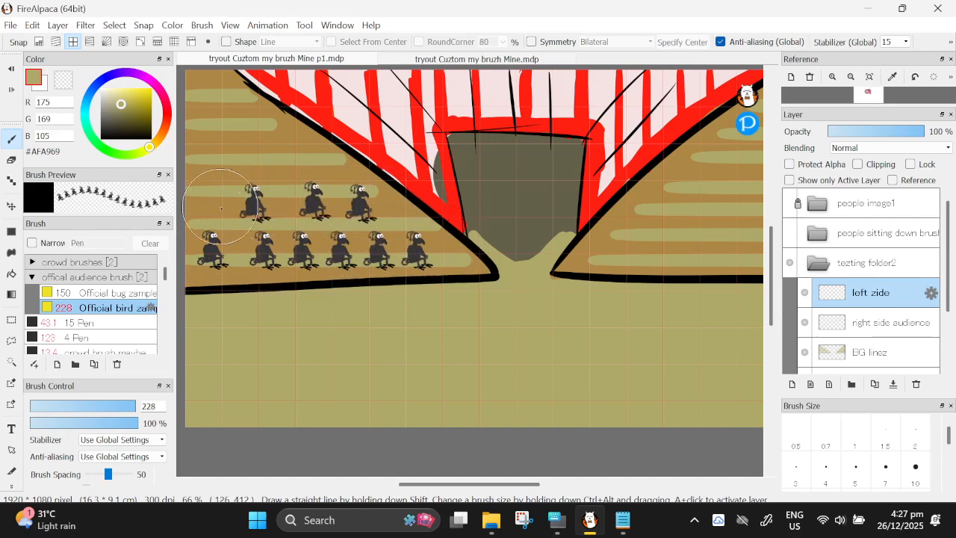
left_click(212, 203)
left_click(213, 155)
left_click(257, 154)
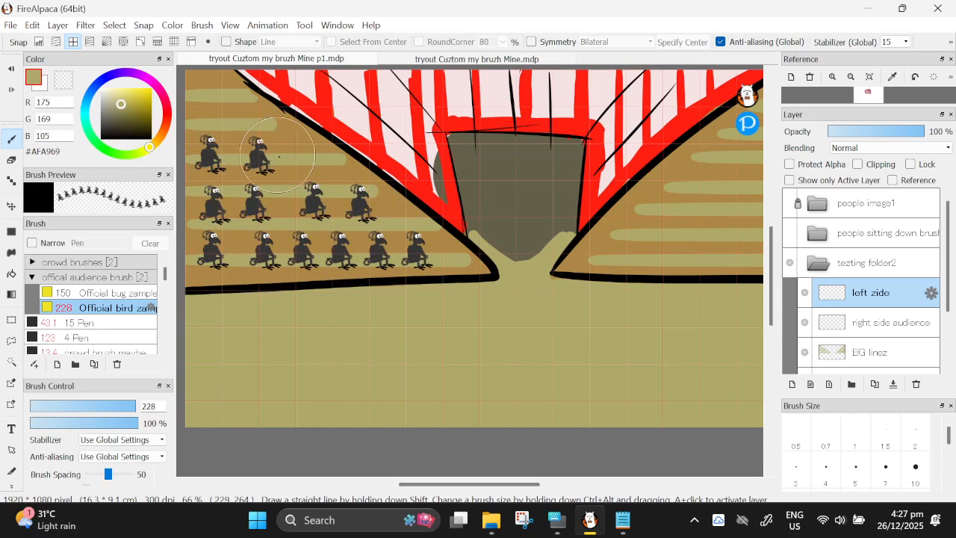
left_click(305, 153)
left_click(339, 155)
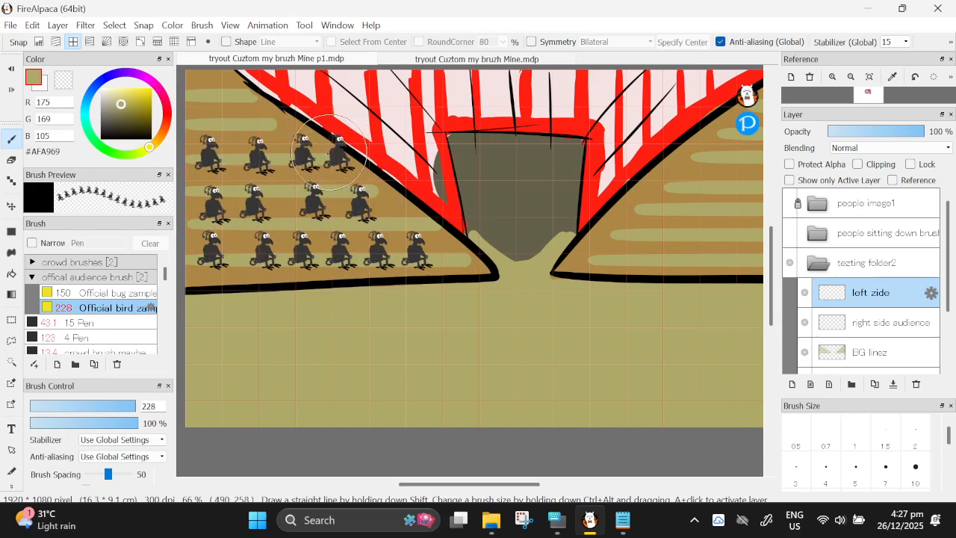
left_click(211, 110)
left_click(246, 110)
left_click(282, 107)
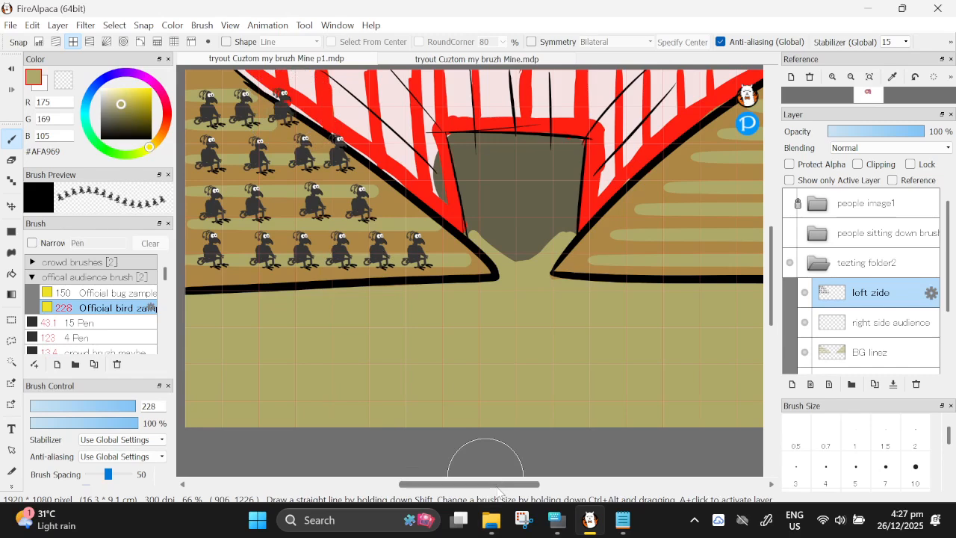
- Try stamping two birds on the open ground below the stands, and undo both stamps
left_click(445, 334)
left_click(407, 335)
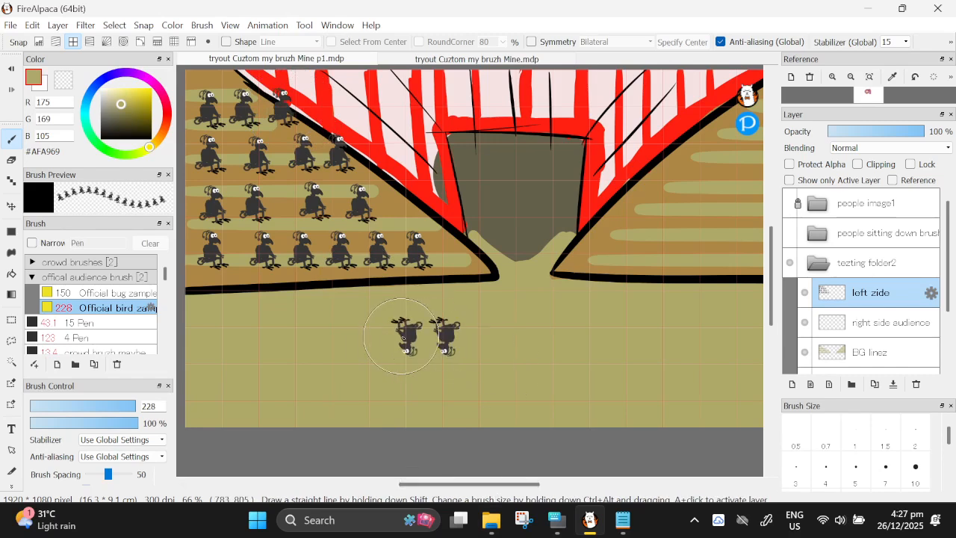
left_click(11, 71)
left_click(11, 71)
left_click(11, 89)
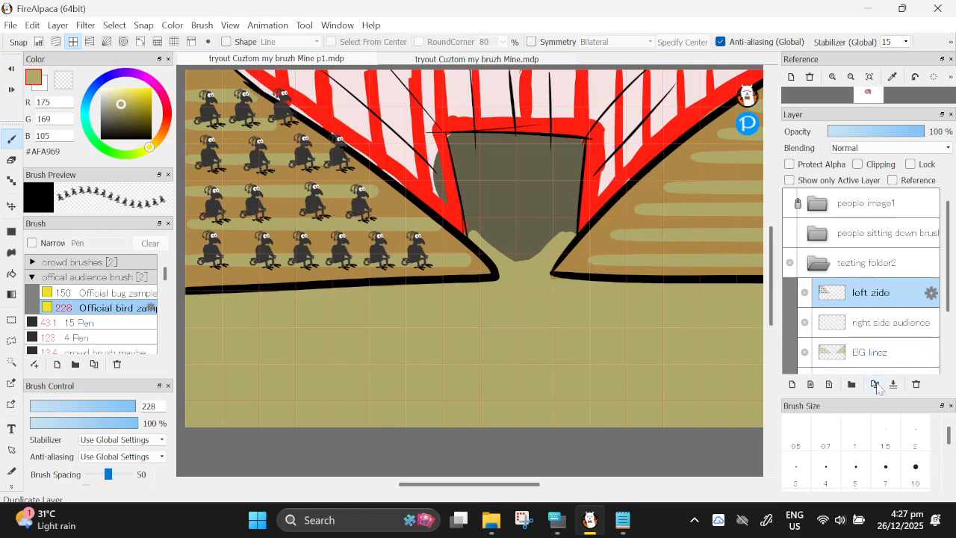
- Duplicate the left zide layer with the original hidden, and flip the copy horizontally using Transform
left_click(874, 384)
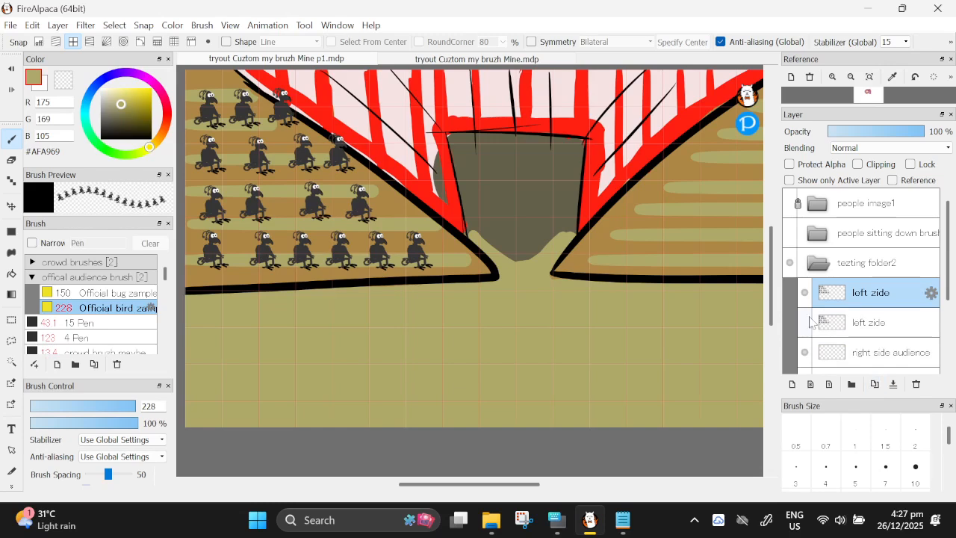
left_click(114, 26)
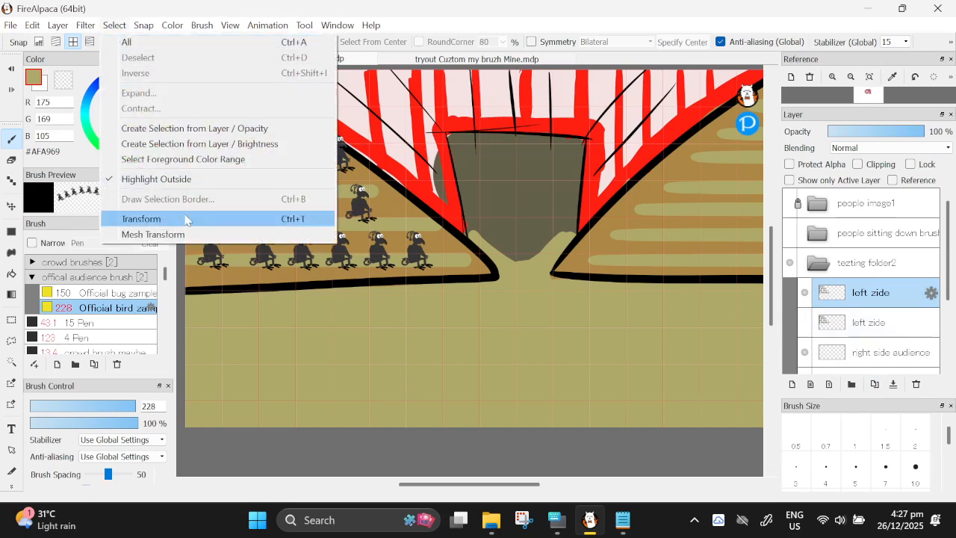
left_click(160, 219)
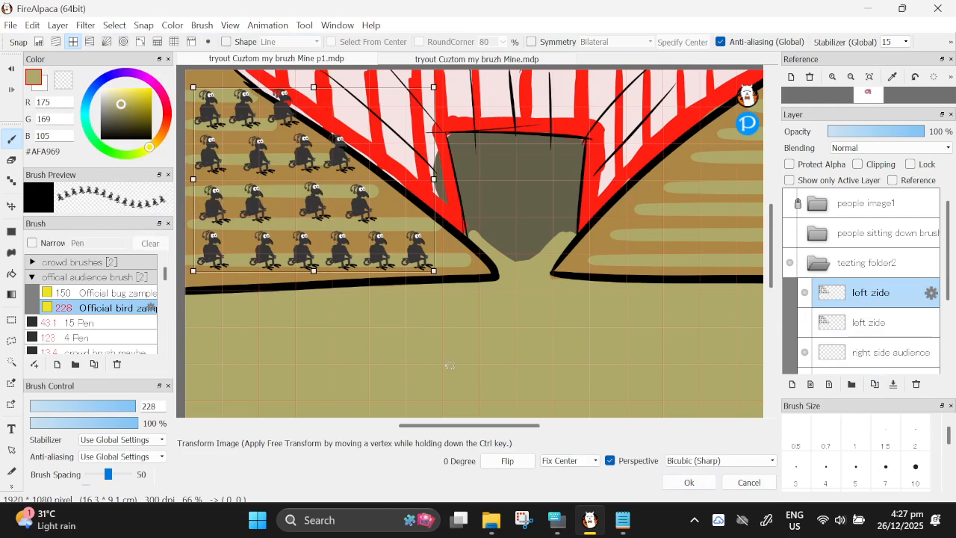
left_click(518, 463)
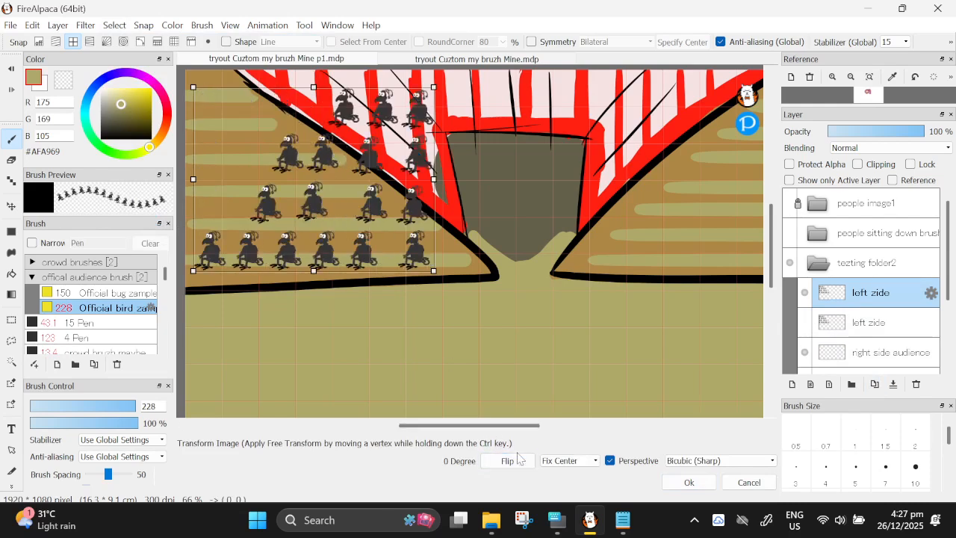
left_click(689, 483)
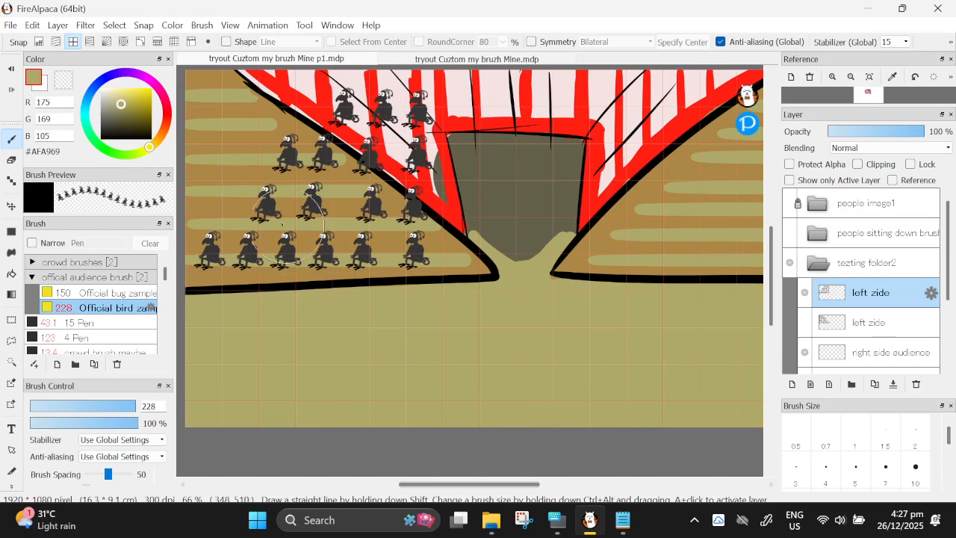
- Move the flipped left zide copy onto the right stand's seating and show the original left zide layer again
left_click(11, 208)
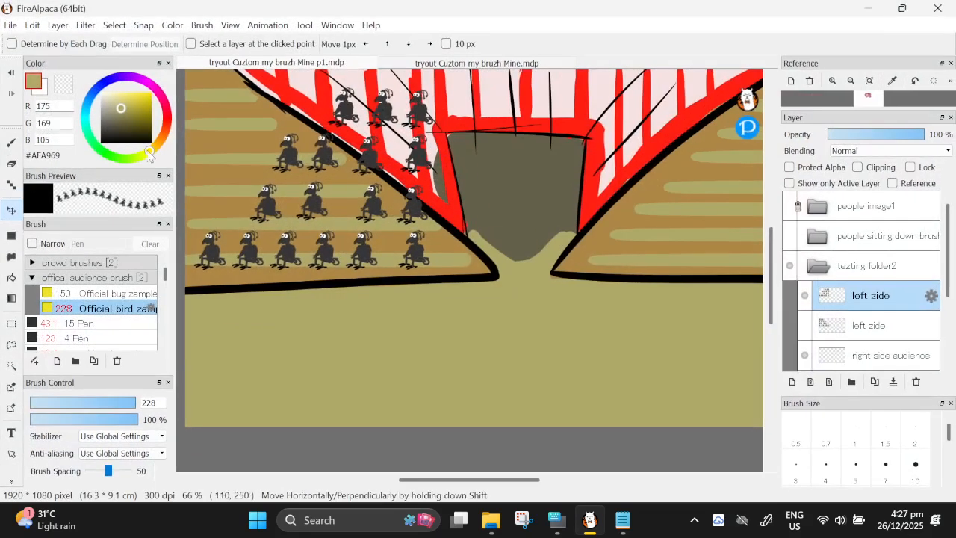
left_click_drag(254, 254, 578, 258)
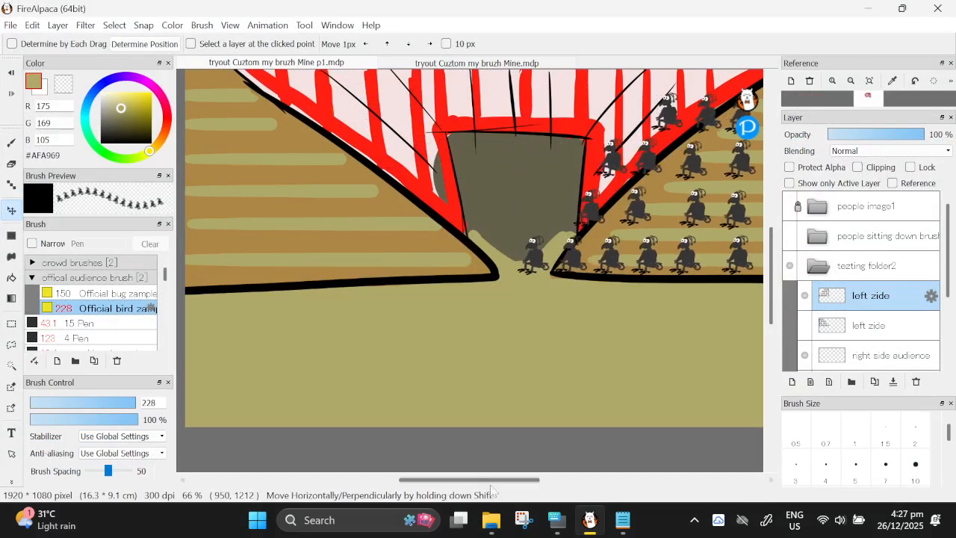
left_click_drag(474, 484, 503, 483)
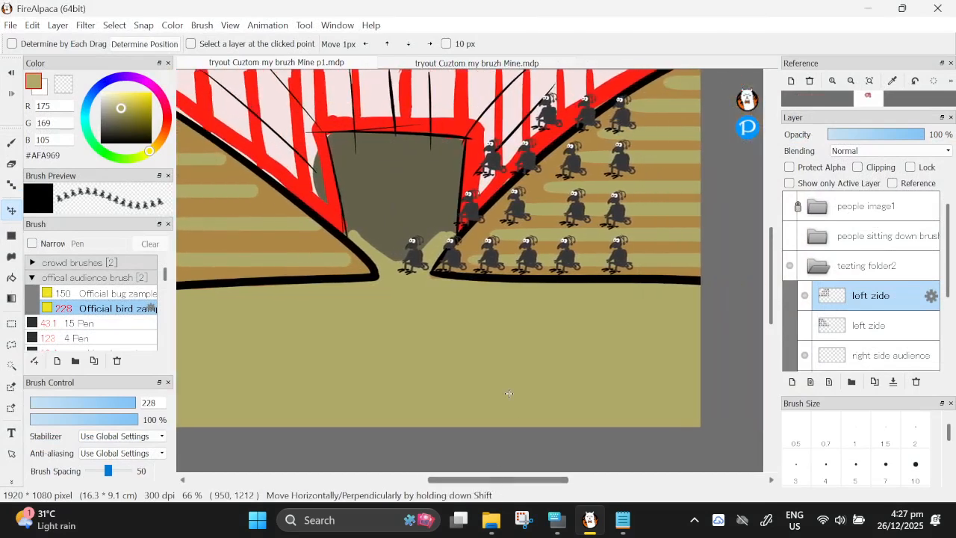
left_click_drag(529, 286, 578, 289)
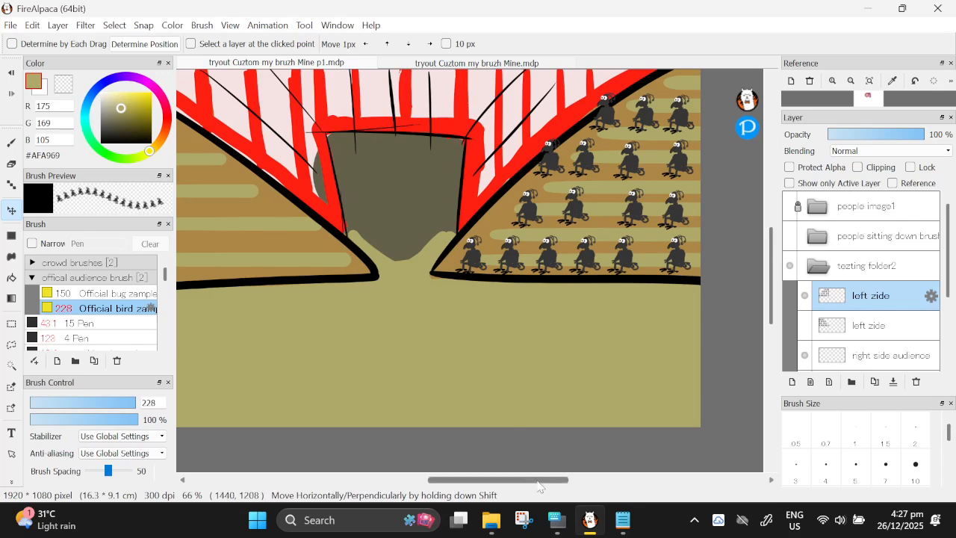
left_click_drag(542, 482, 504, 483)
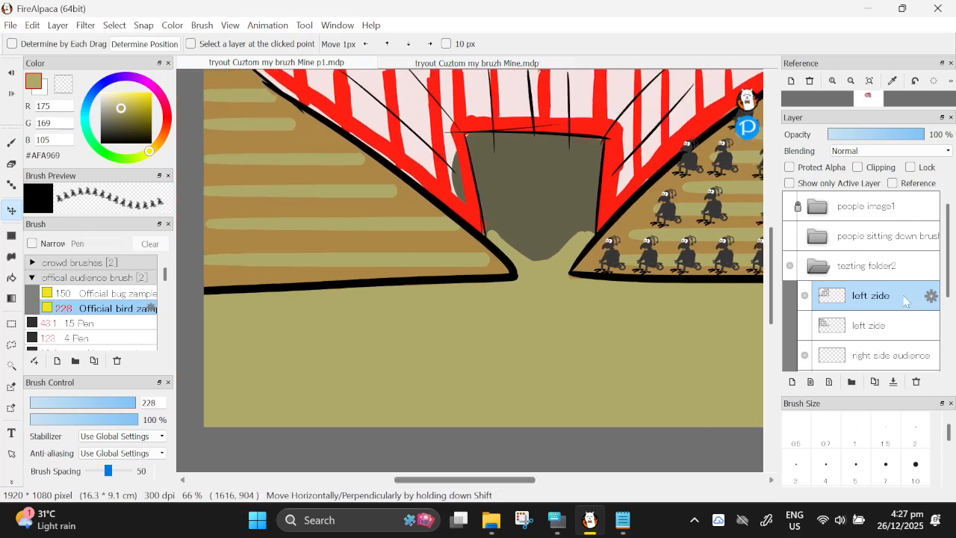
left_click(805, 326)
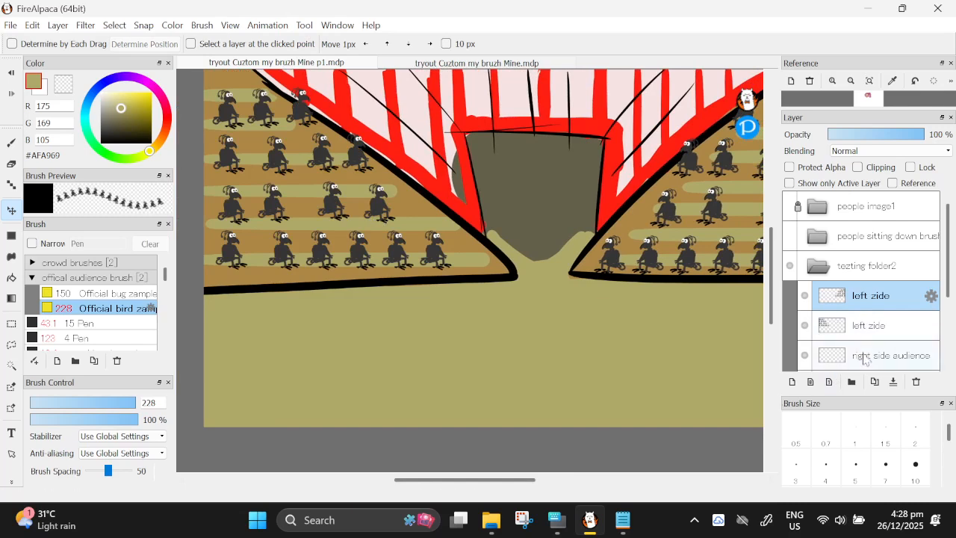
- Select the right side audience layer and the 150 px bug brush, try one stamp on the left stand, and undo it
left_click(865, 358)
scroll(911, 363, "down", 1)
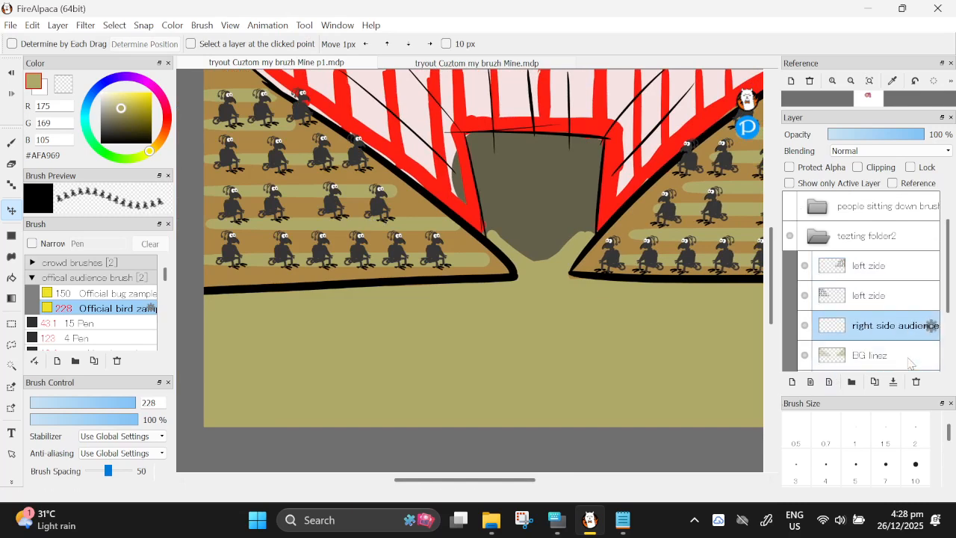
left_click(107, 297)
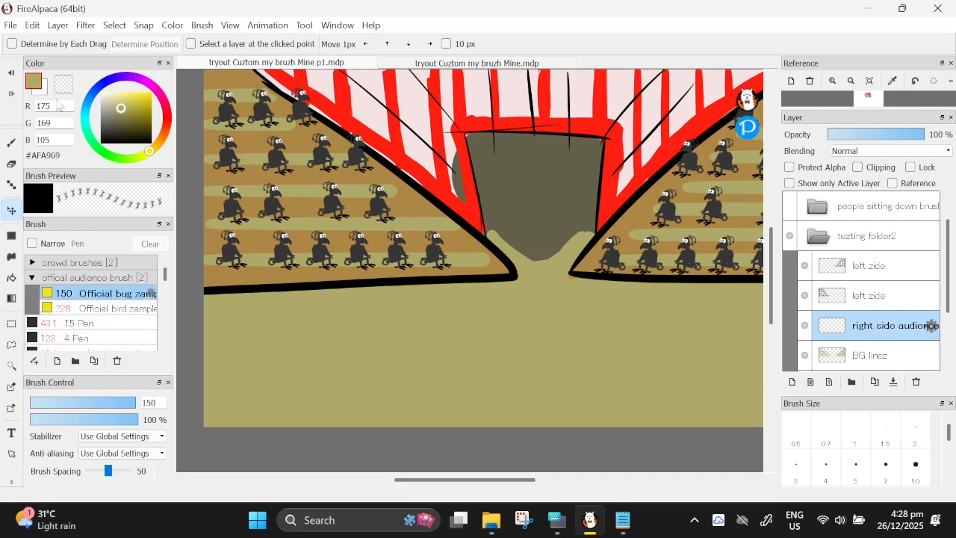
left_click(12, 144)
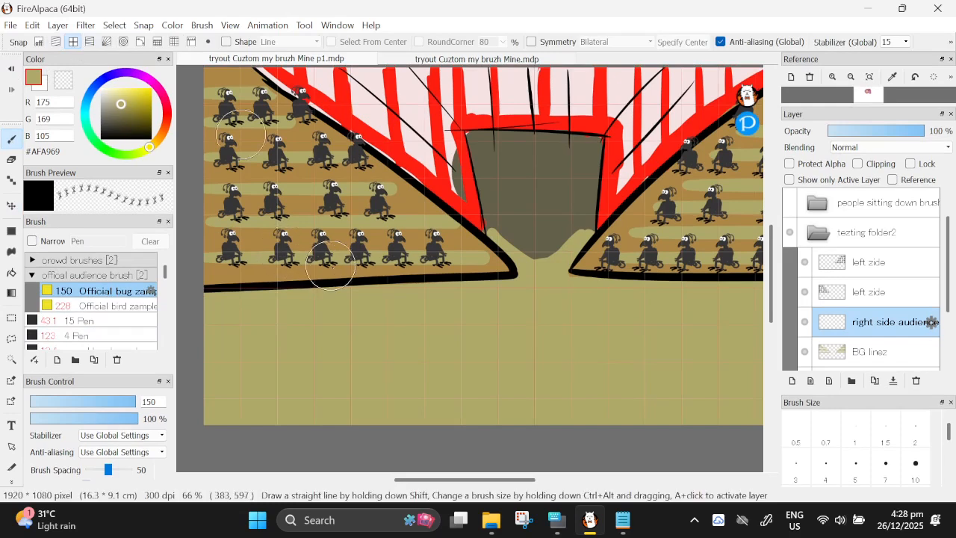
left_click(411, 202)
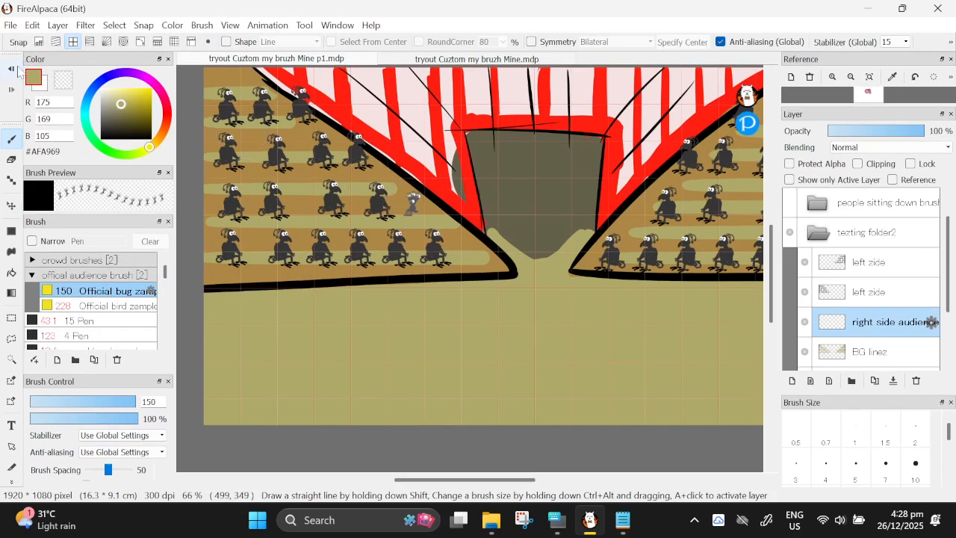
left_click_drag(461, 480, 489, 480)
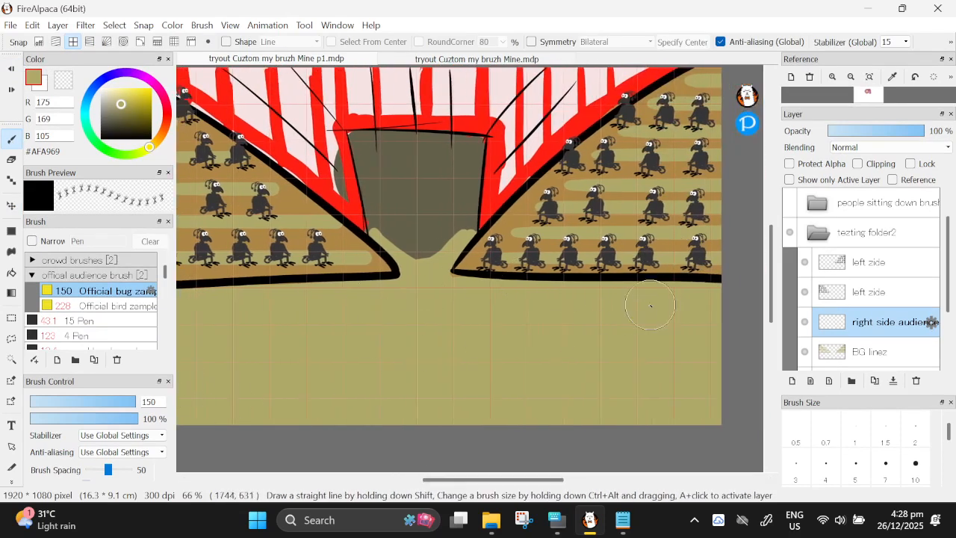
- Stamp bugs between the birds on the right stand's two lowest rows, five on the lowest and four above
left_click(672, 255)
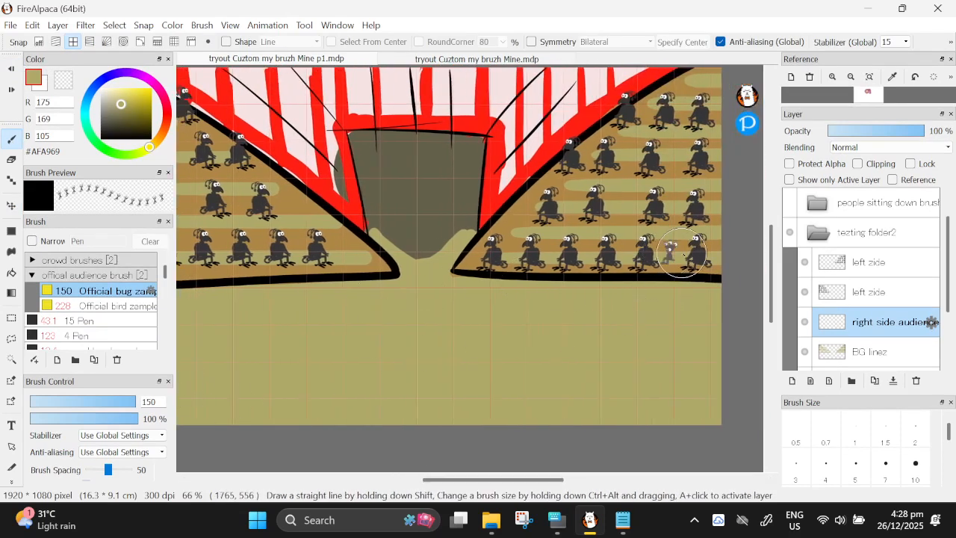
left_click(674, 203)
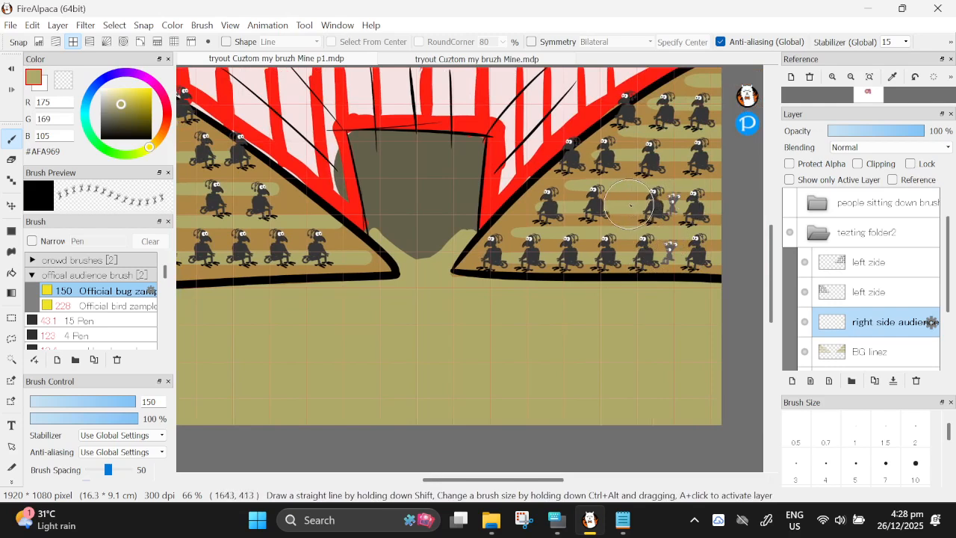
left_click(632, 206)
left_click(628, 253)
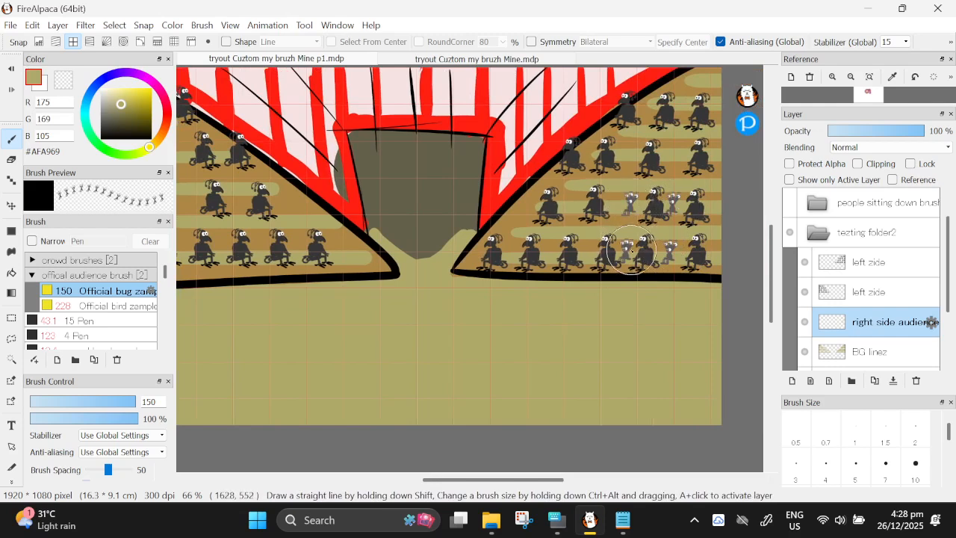
left_click(591, 253)
left_click(549, 252)
left_click(516, 251)
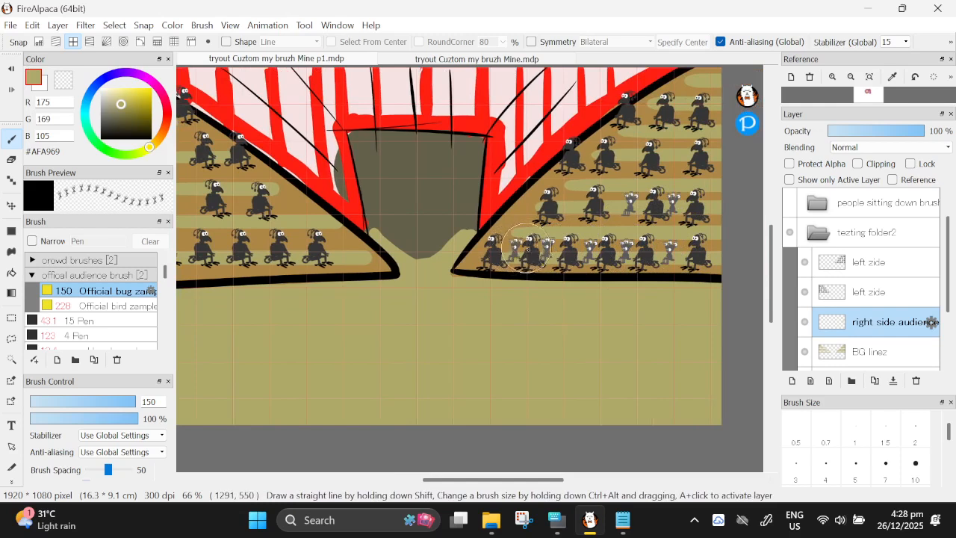
left_click(528, 204)
left_click(572, 204)
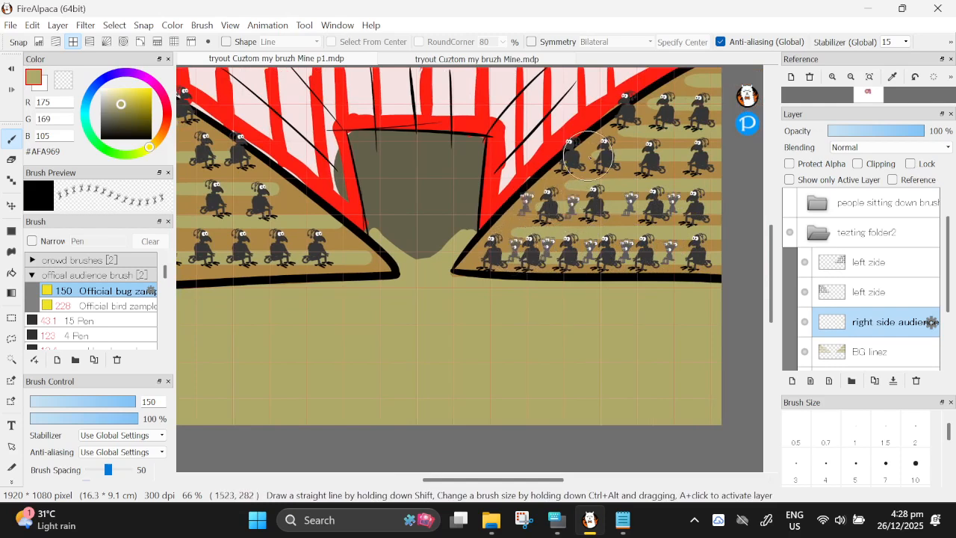
- Stamp three bugs on the right stand's third row, two on the fourth, and one above them at the canvas edge
left_click(589, 154)
left_click(626, 154)
left_click(680, 154)
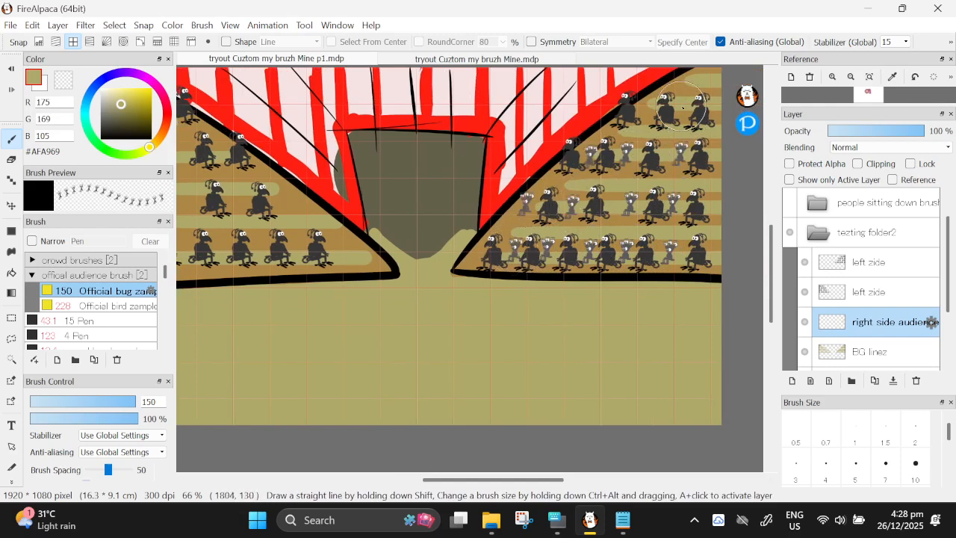
left_click(681, 103)
left_click(648, 105)
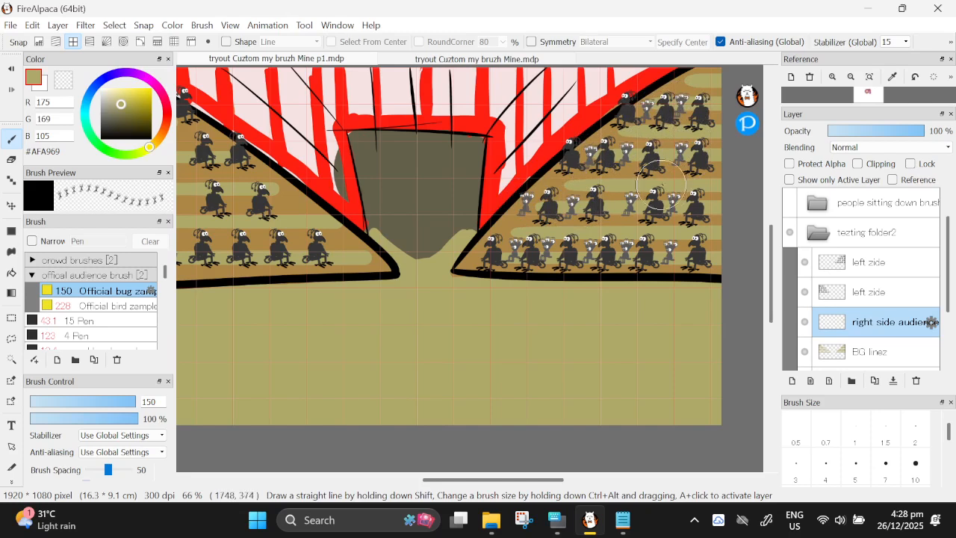
left_click(699, 81)
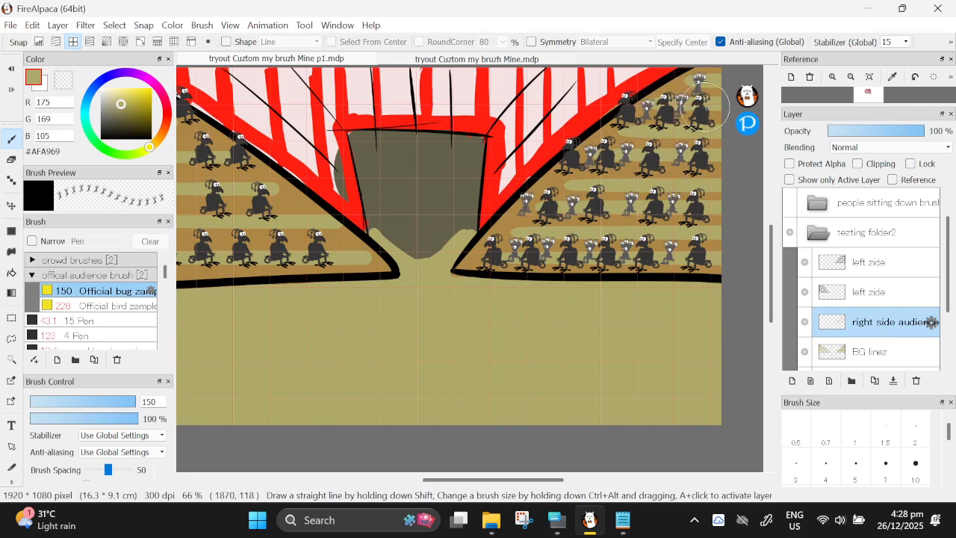
- Enlarge the bugs on the right side audience layer with Transform and reposition them over the right stand
left_click(115, 25)
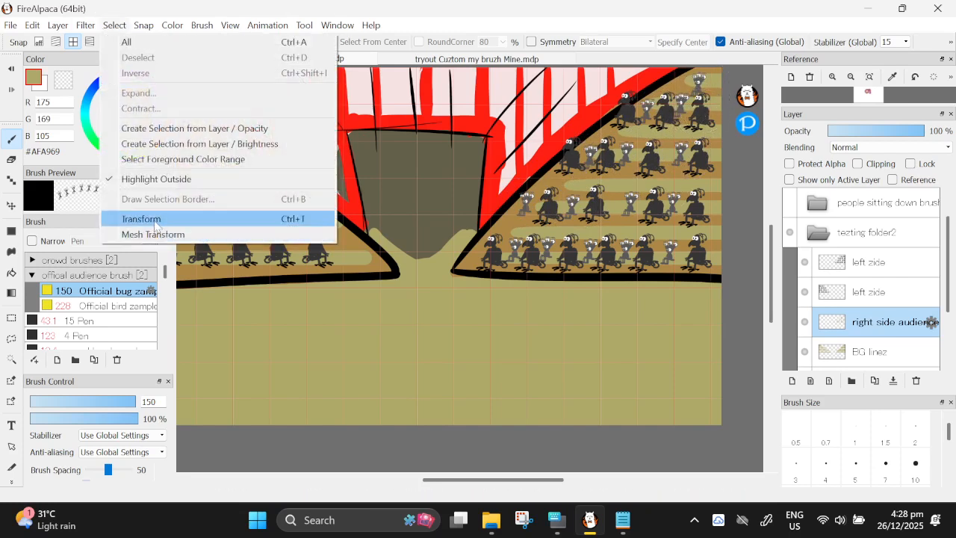
left_click(149, 218)
left_click_drag(508, 269, 619, 243)
left_click_drag(543, 275, 593, 249)
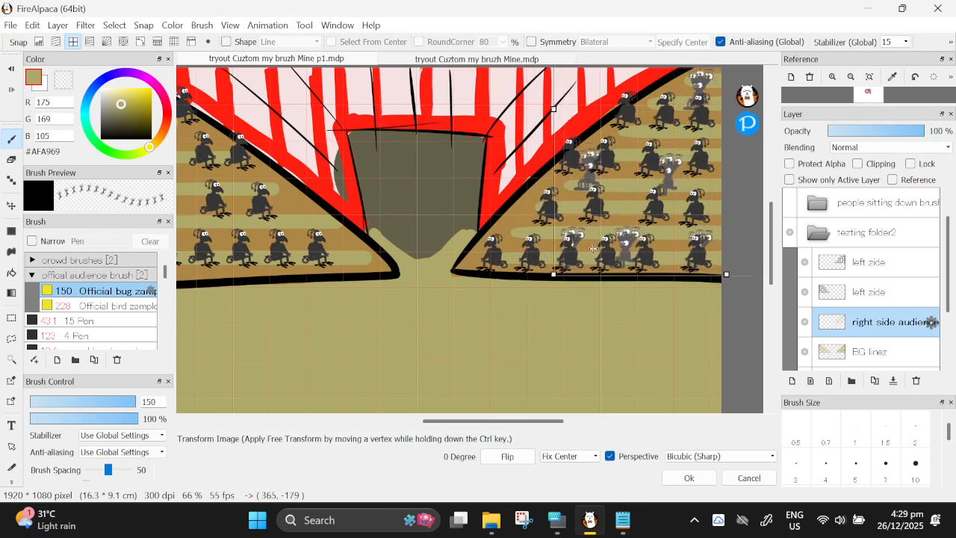
left_click(688, 479)
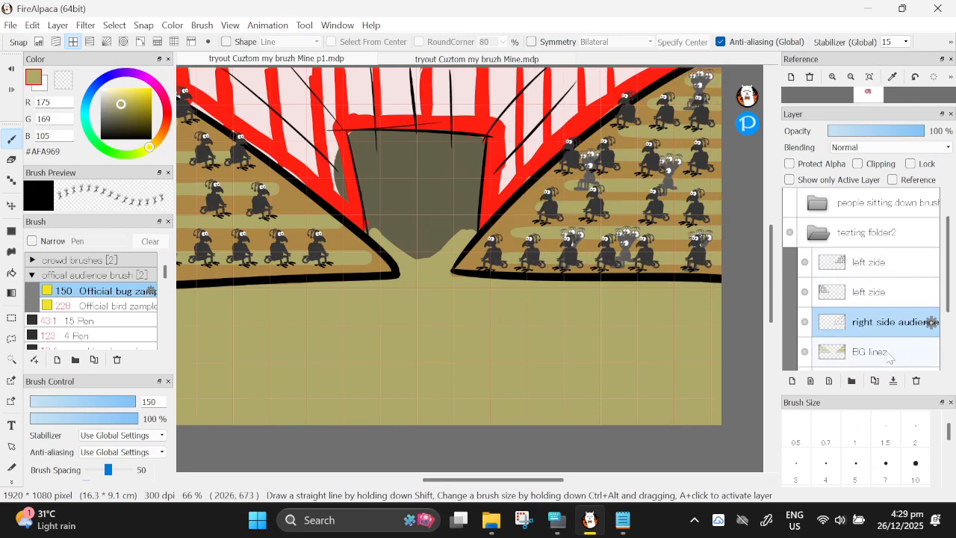
- Duplicate the right side audience layer and move the copied bugs toward the left stand
left_click(876, 382)
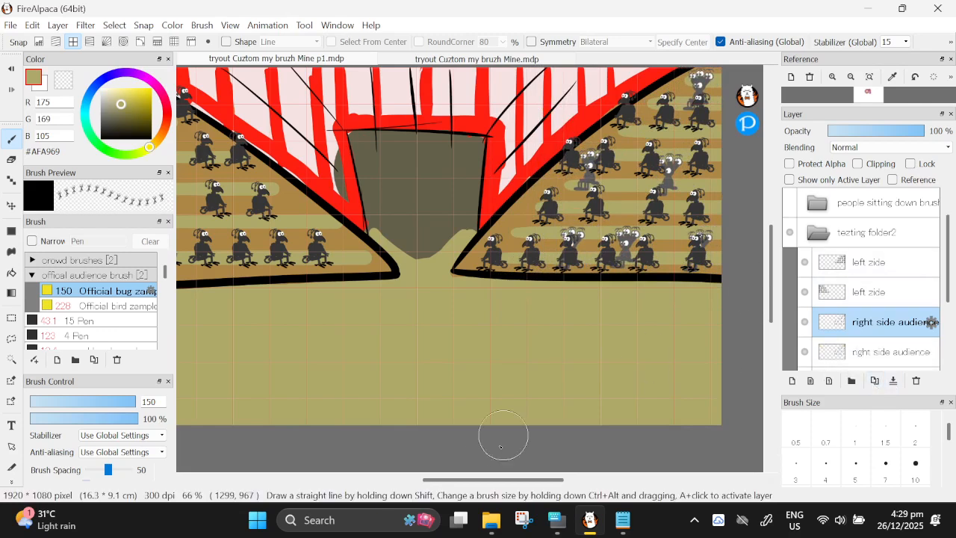
left_click_drag(485, 481, 465, 485)
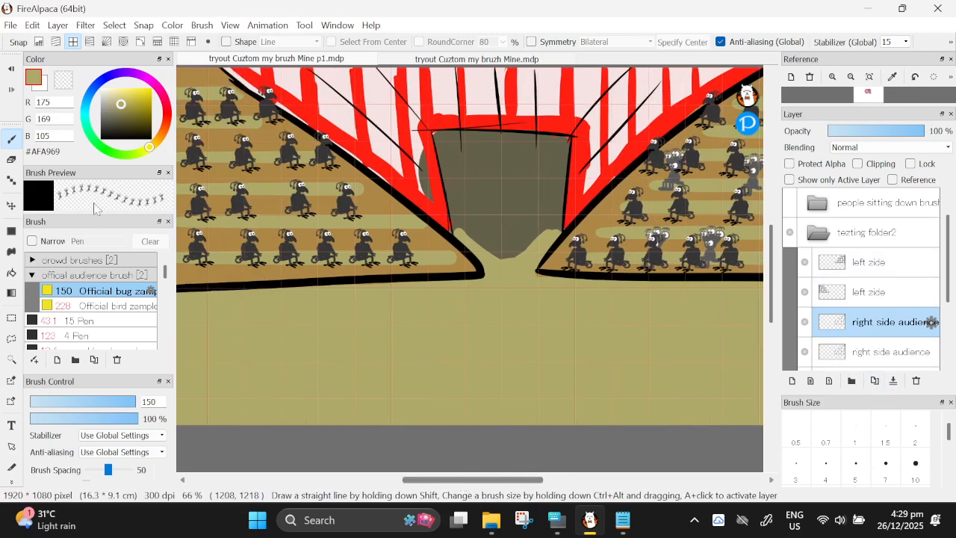
key("v")
left_click_drag(608, 196, 204, 190)
- Flip the copied bugs horizontally with Transform and fit them over the left stand's rows
left_click(88, 25)
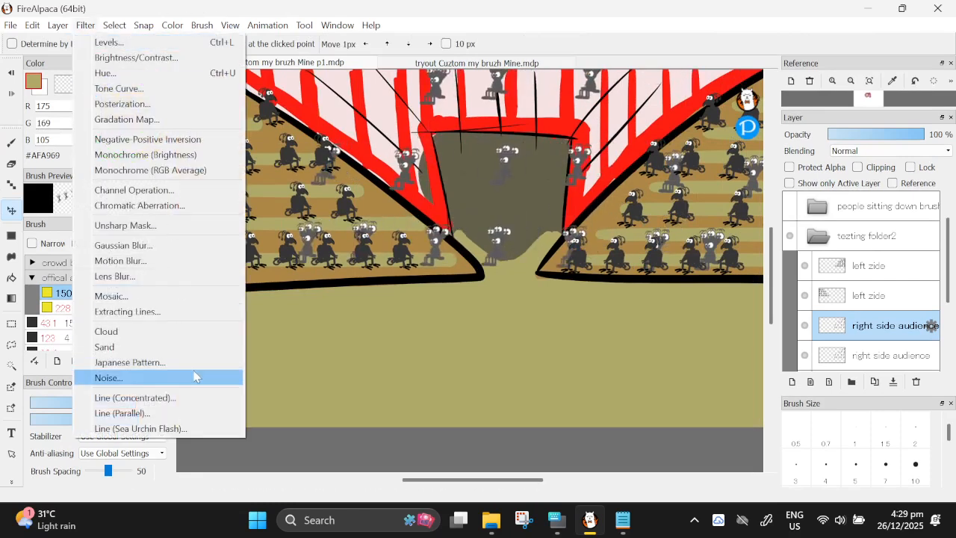
mouse_move(114, 25)
left_click(146, 218)
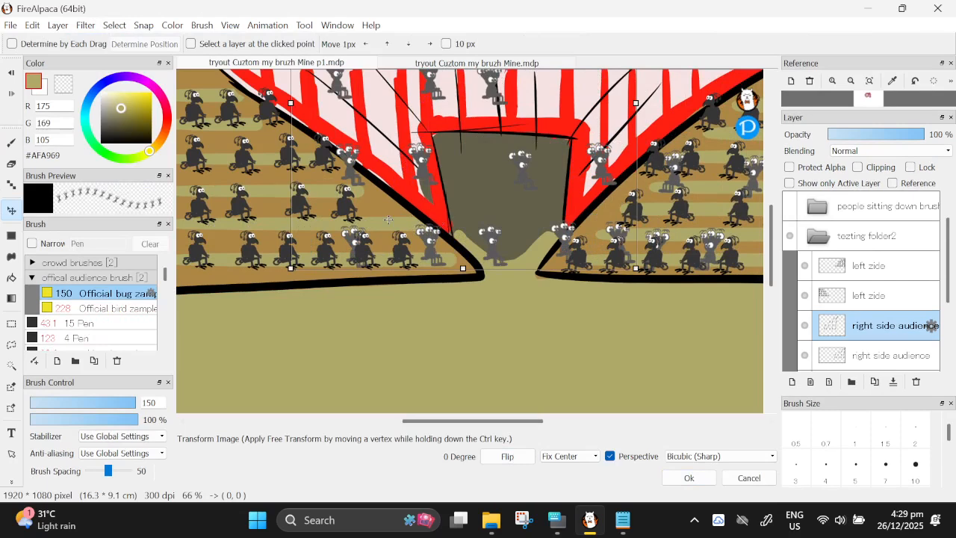
left_click_drag(388, 220, 331, 215)
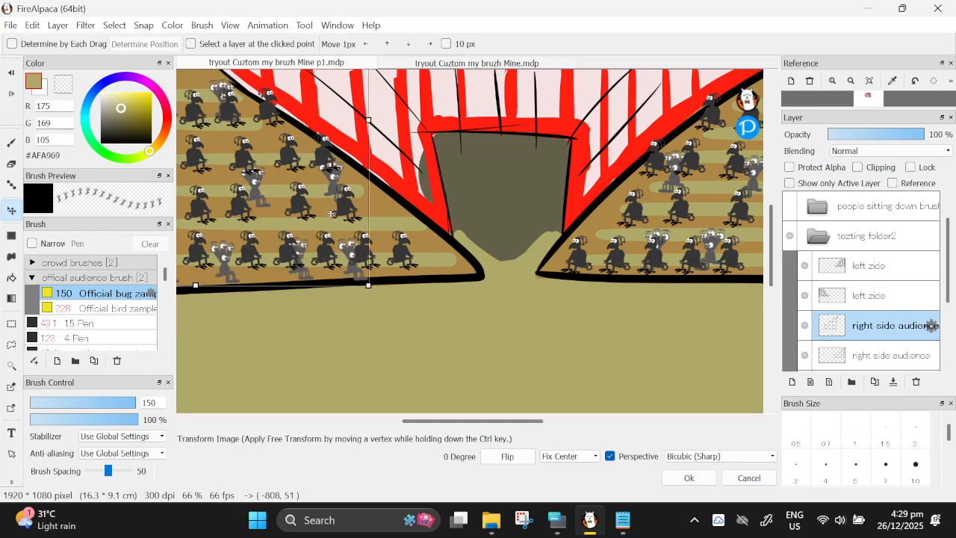
left_click(684, 482)
left_click_drag(497, 480, 489, 480)
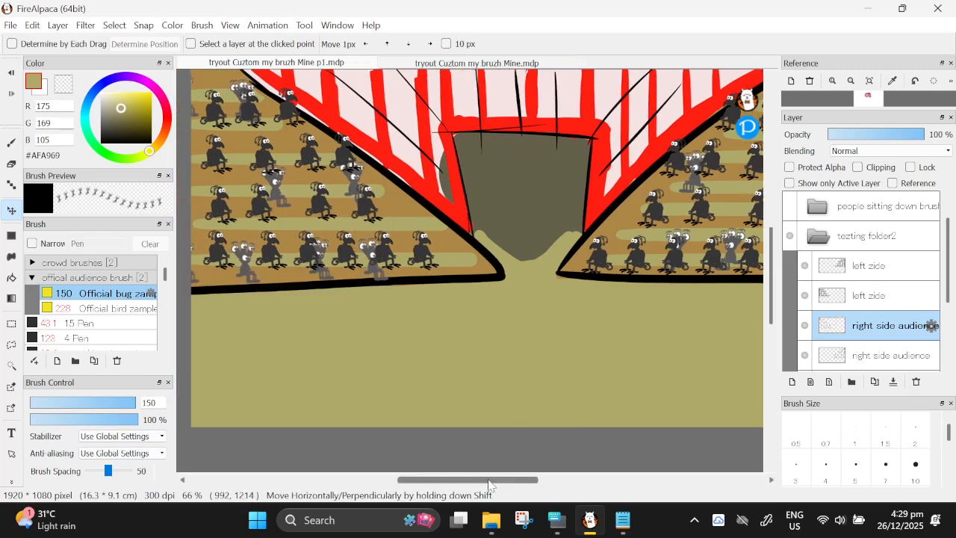
scroll(479, 346, "down", 2)
scroll(479, 346, "up", 1)
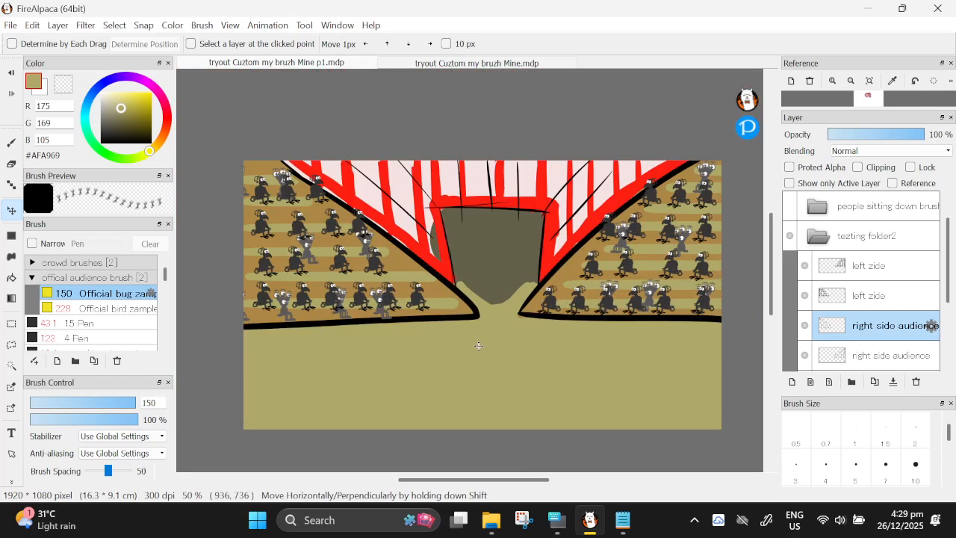
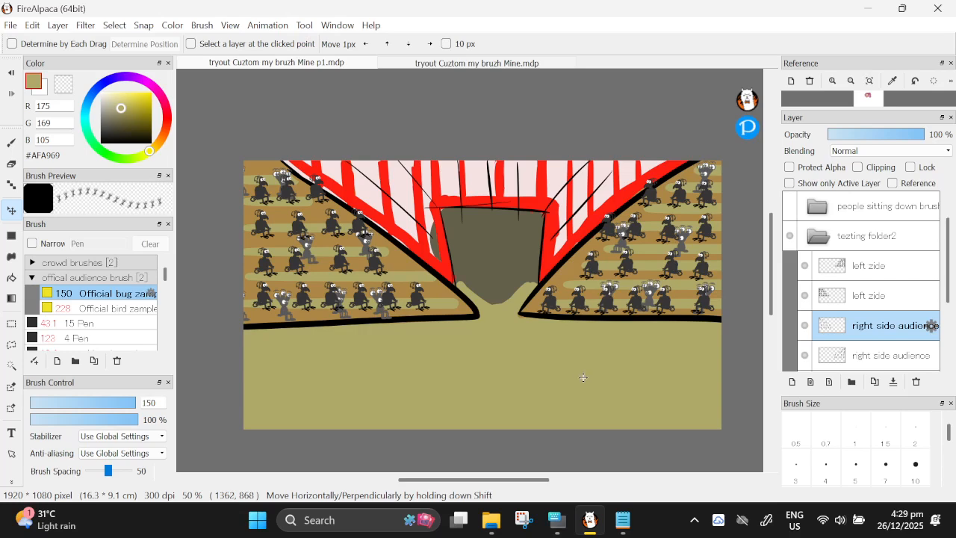
left_click(819, 238)
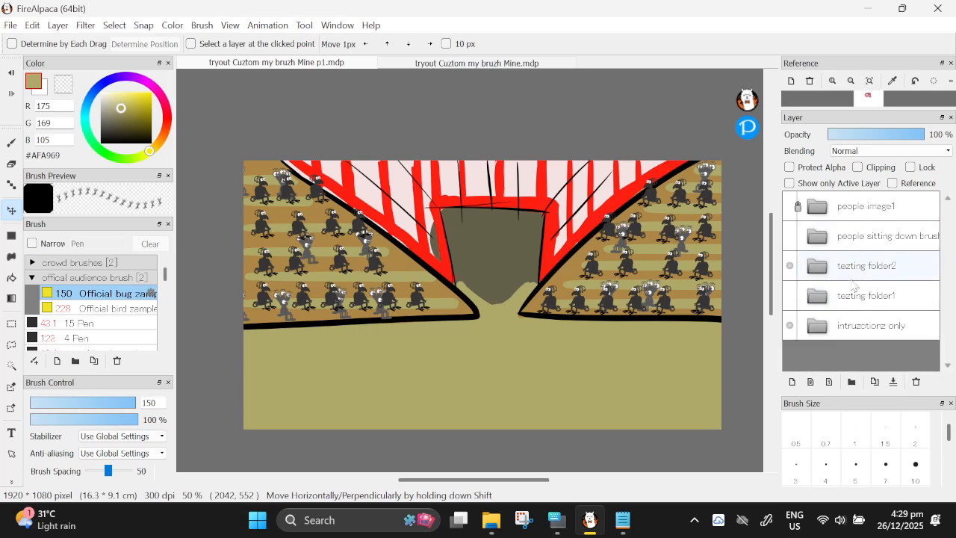
left_click(789, 266)
left_click(789, 266)
left_click(817, 269)
- Create a layer folder above the left zide layers inside tezting folder2 and name it "firzt here"
scroll(819, 281, "down", 2)
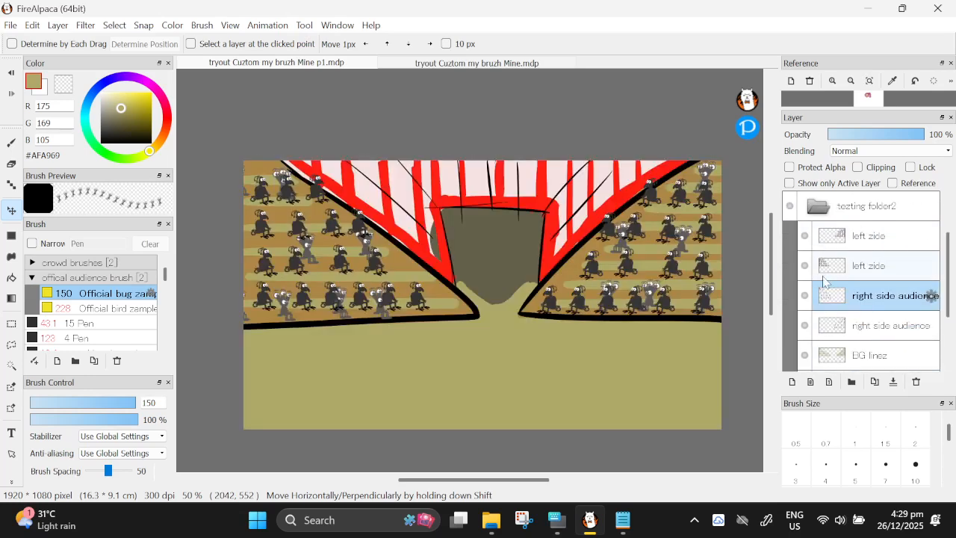
left_click(855, 242)
left_click(852, 382)
left_click(932, 237)
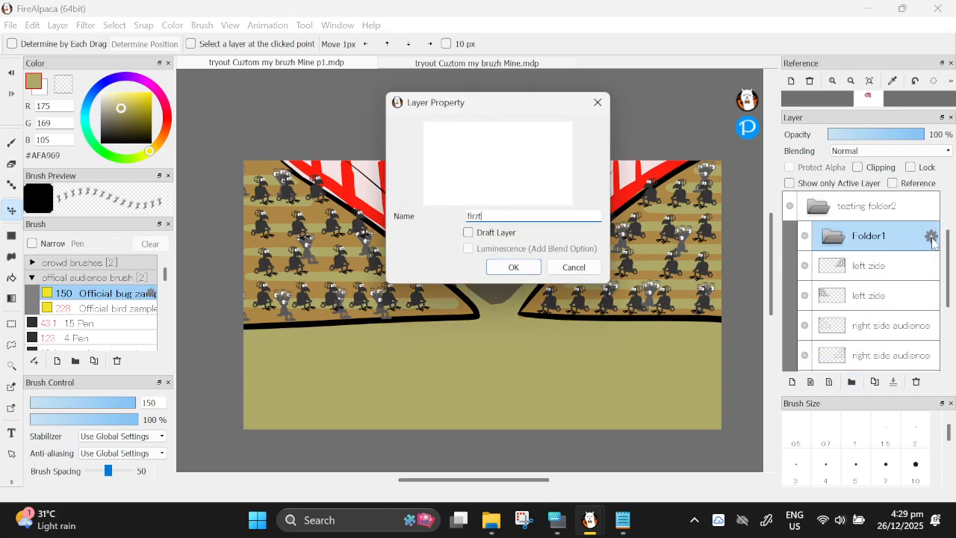
key("Return")
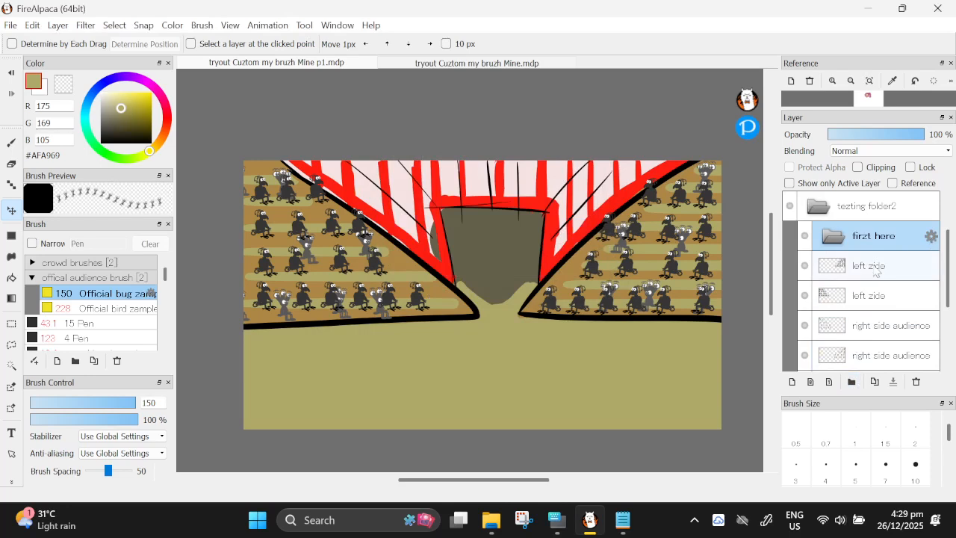
- Move the left zide and right side audience layers into the firzt here folder and collapse that folder
left_click_drag(876, 270, 862, 241)
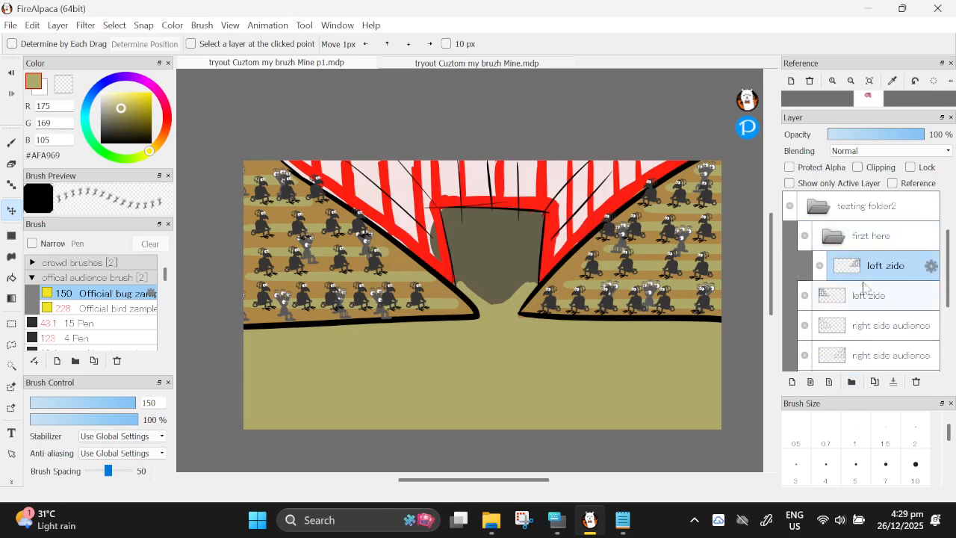
left_click_drag(862, 286, 868, 275)
mouse_move(871, 324)
left_mouse_down()
mouse_move(886, 277)
mouse_move(875, 322)
mouse_move(879, 309)
left_mouse_up()
scroll(860, 328, "up", 2)
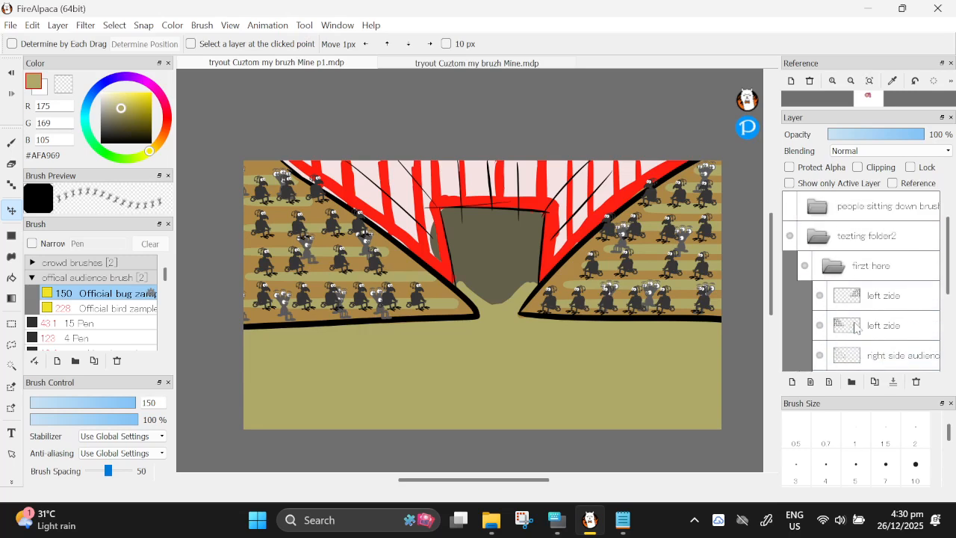
left_click(833, 267)
- Create a layer folder named "2nd here" below firzt here, and hide the firzt here folder
left_click(860, 383)
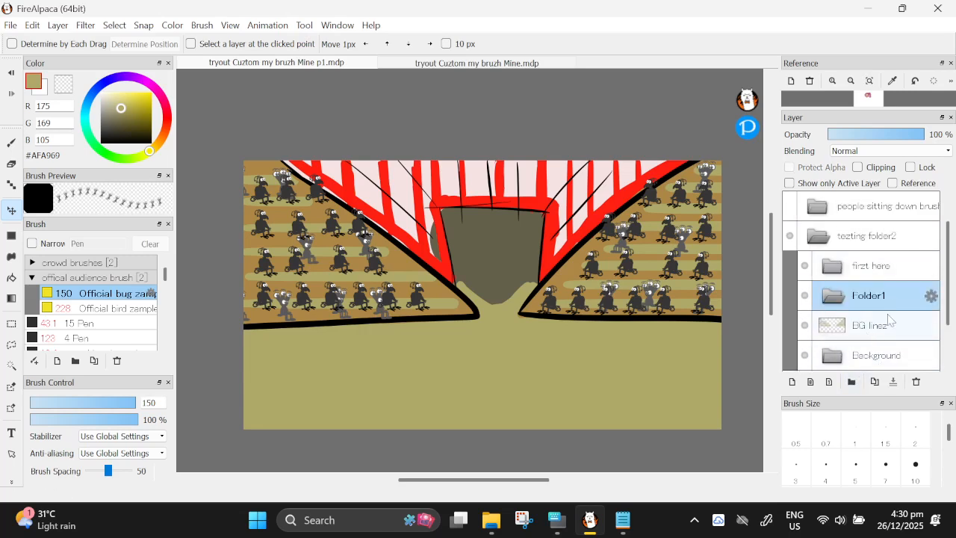
left_click(931, 296)
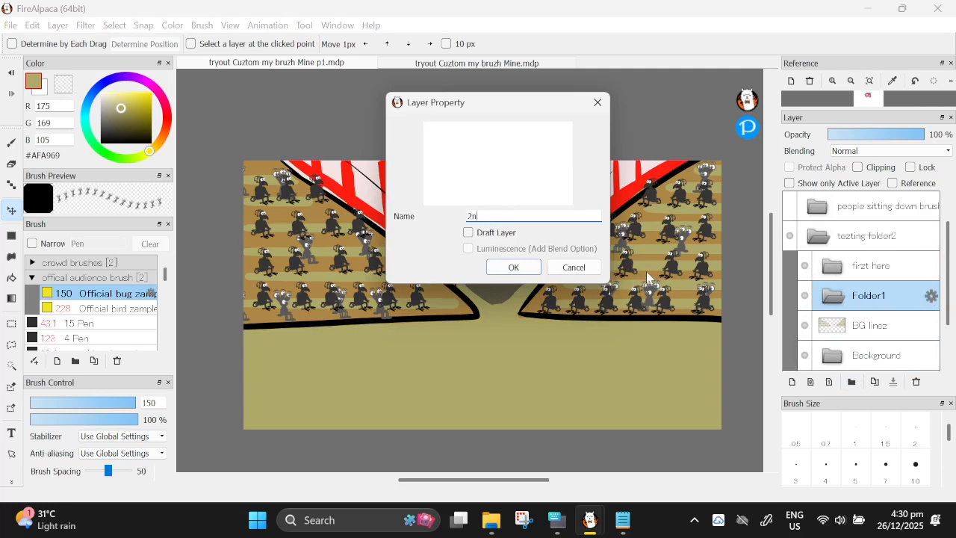
type("2nd here")
key("Return")
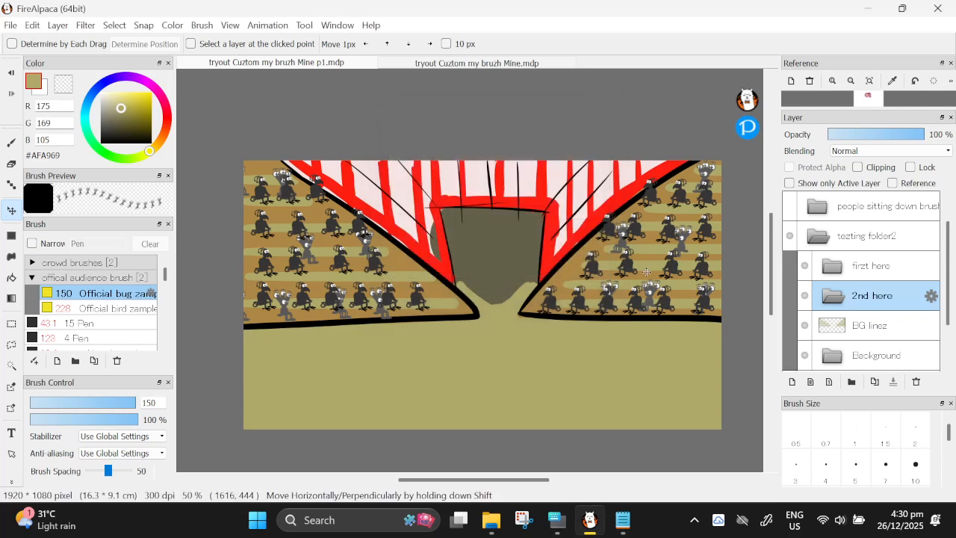
left_click(804, 267)
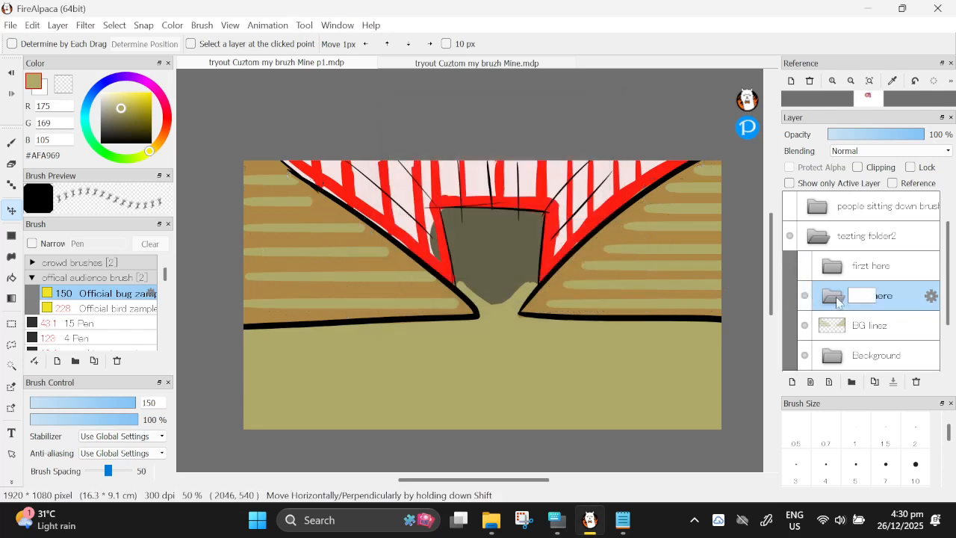
- Stamp one bird with the Official bird zample brush on a new layer inside 2nd here, low on the left stand
left_click(97, 309)
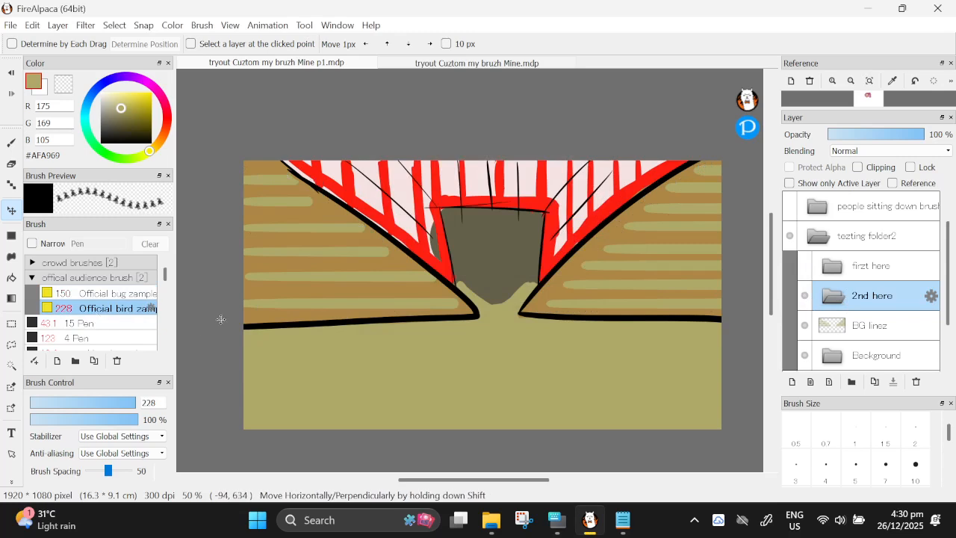
left_click(14, 139)
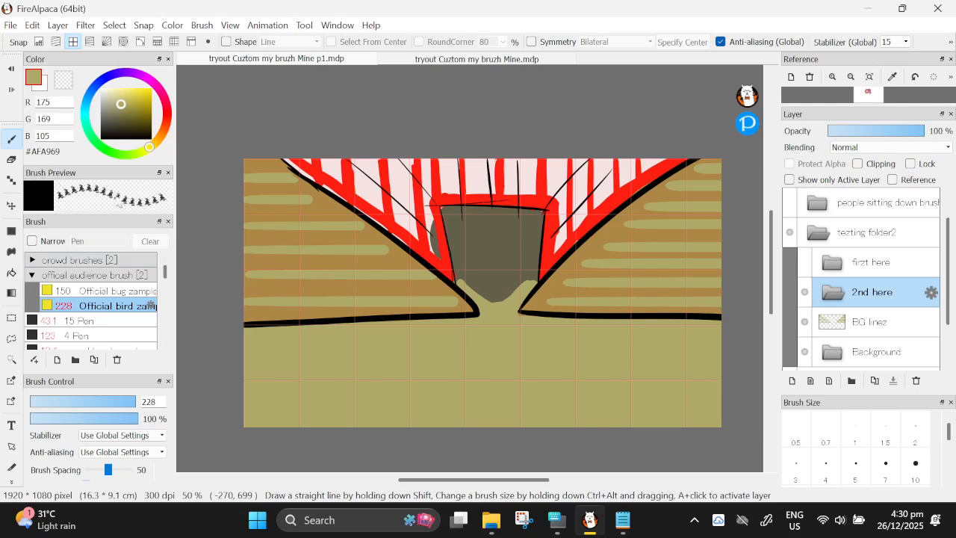
left_click(793, 381)
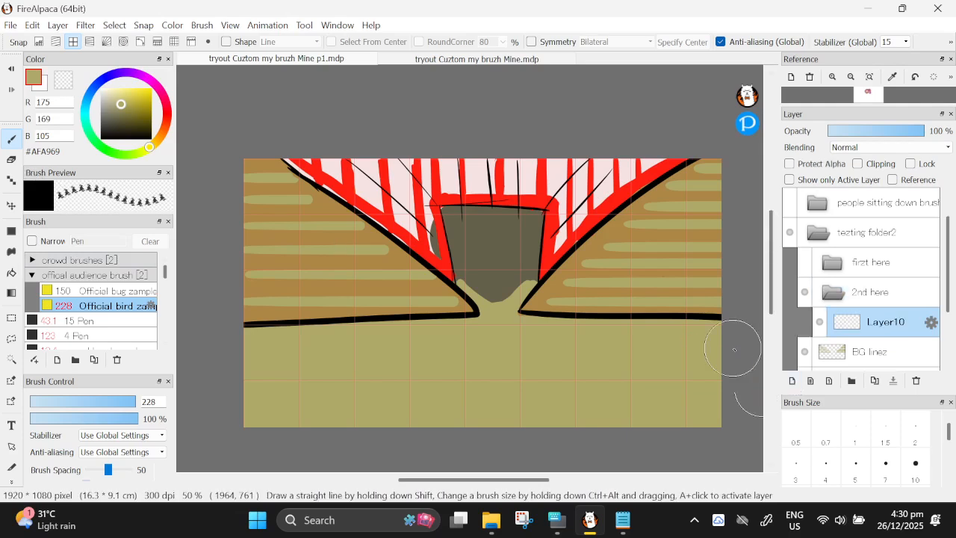
left_click(283, 296)
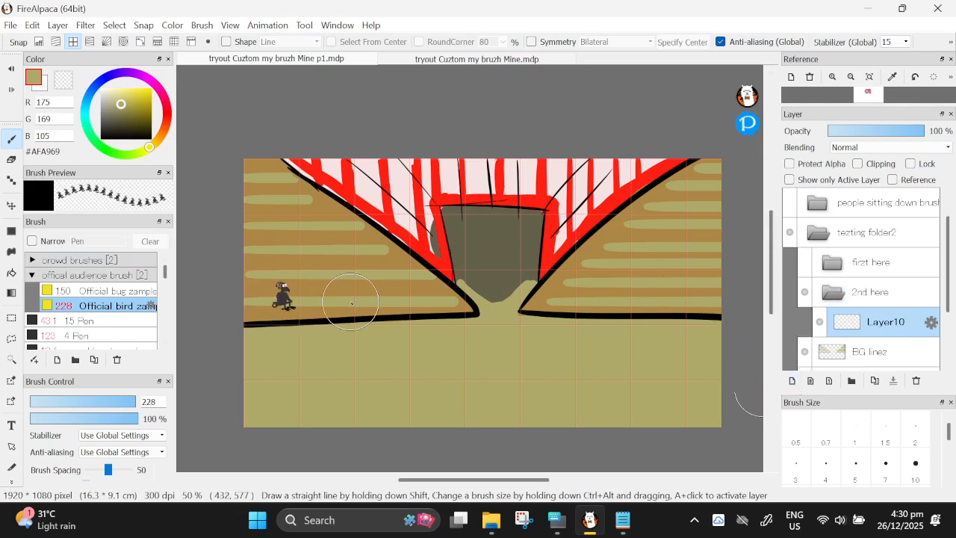
- Enlarge the stamped bird with Transform to roughly twice its size, keeping it at the left stand's lower edge
left_click(114, 25)
left_click(265, 216)
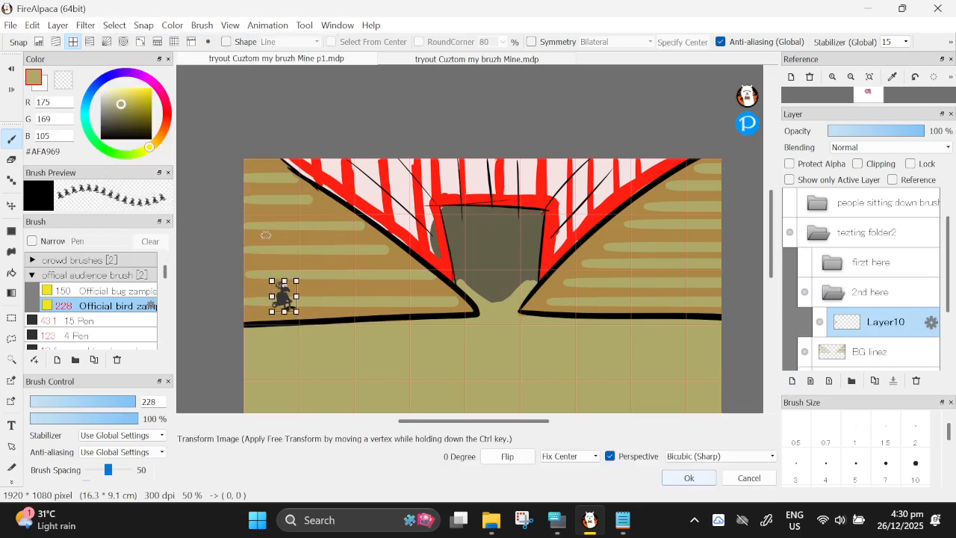
left_click_drag(297, 282, 307, 252)
left_click(692, 479)
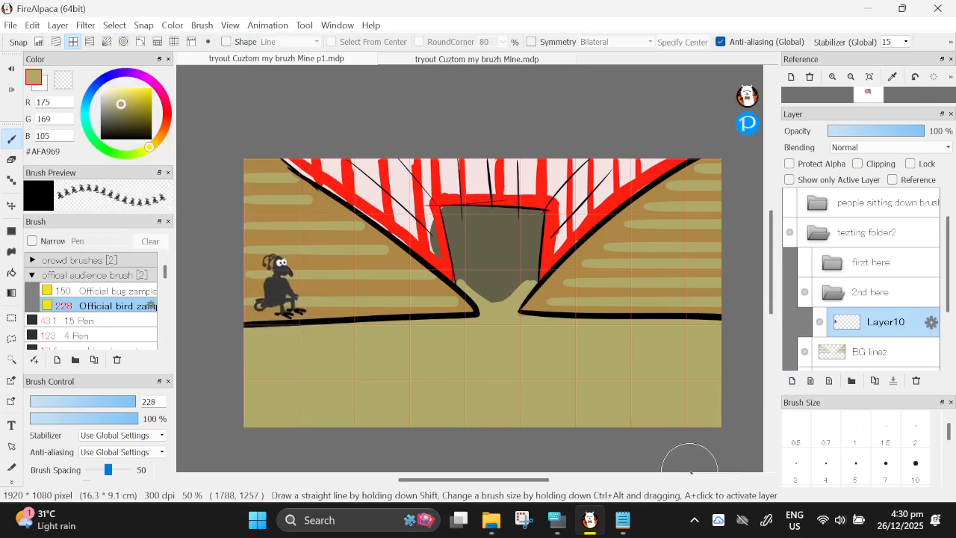
- Duplicate the enlarged bird's layer and move the copy to the right of the first bird in the same row
left_click(875, 380)
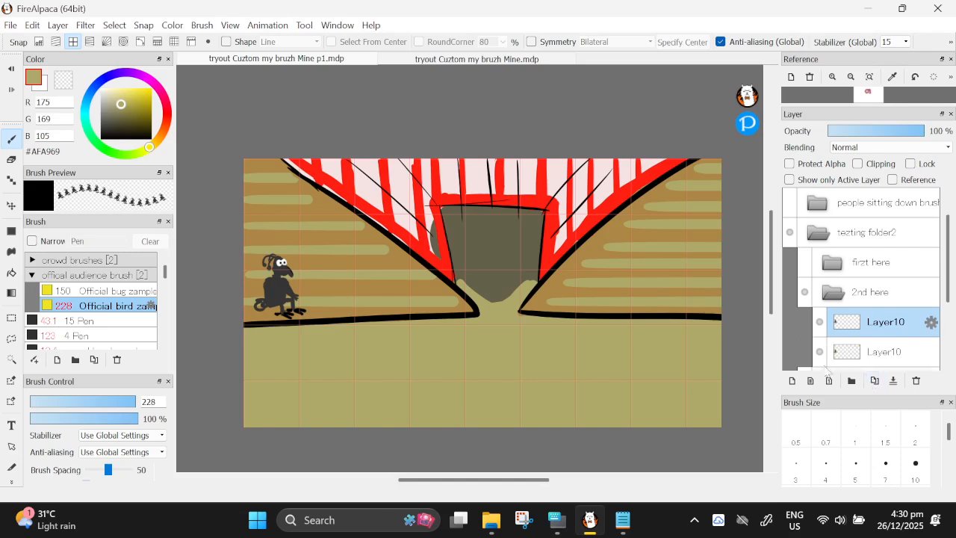
left_click(11, 205)
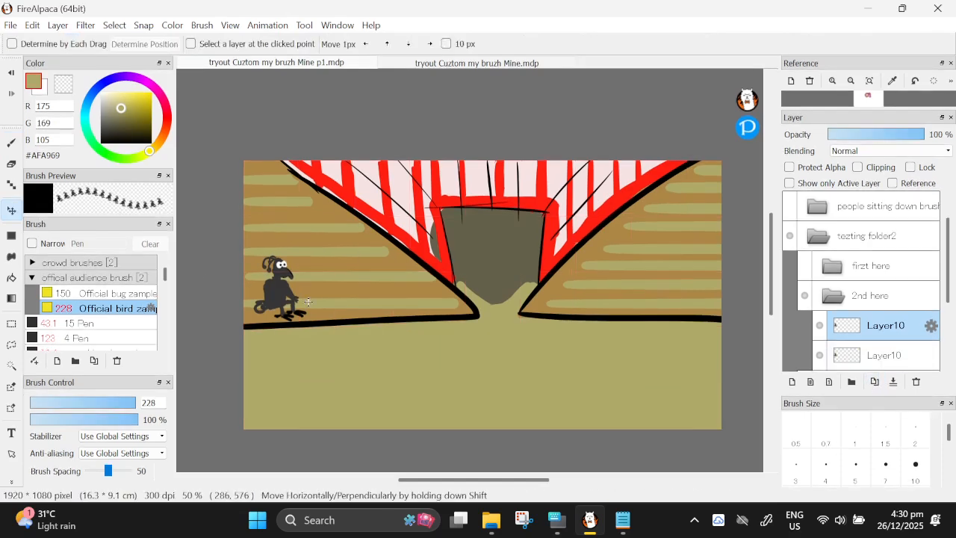
left_click_drag(301, 299, 372, 294)
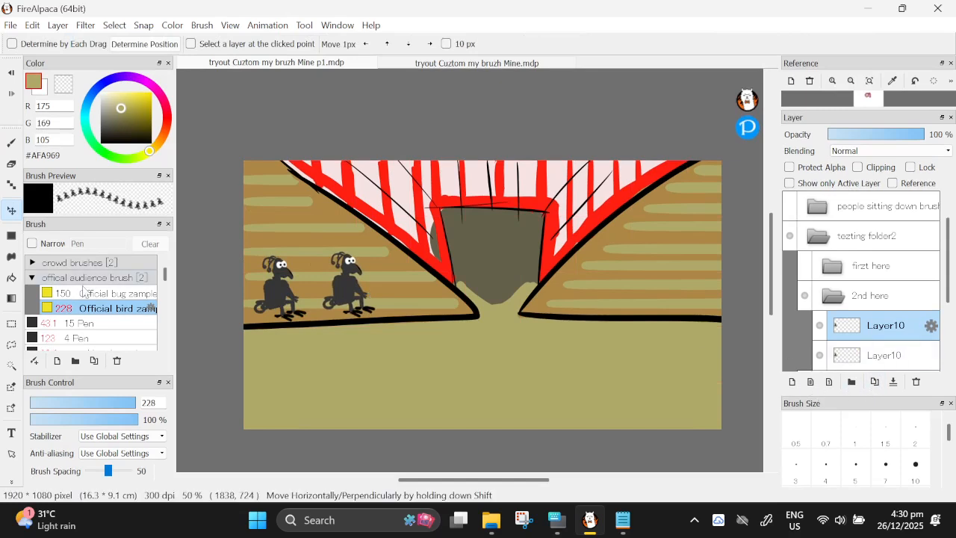
- Stamp one bug with the Official bug zample brush on a new layer, to the right of the two birds
left_click(84, 293)
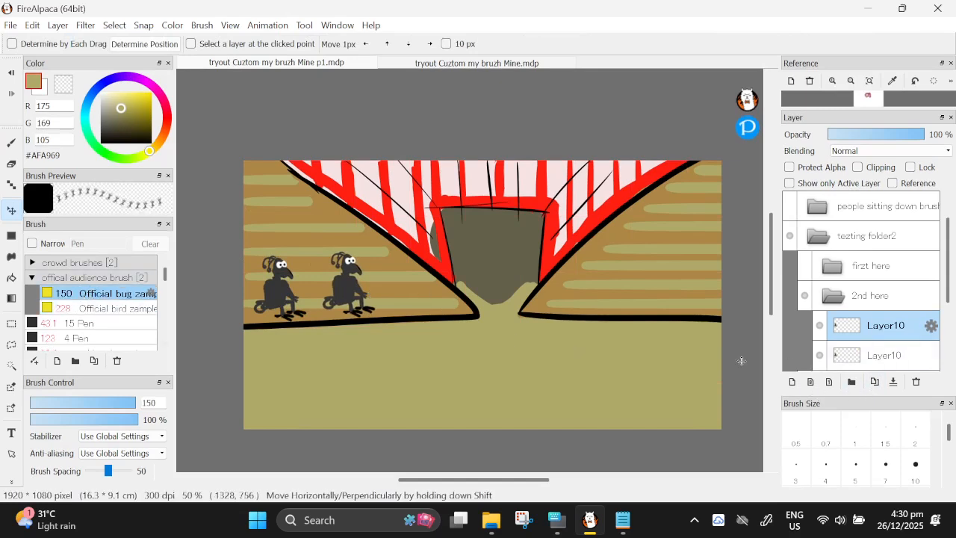
left_click(793, 382)
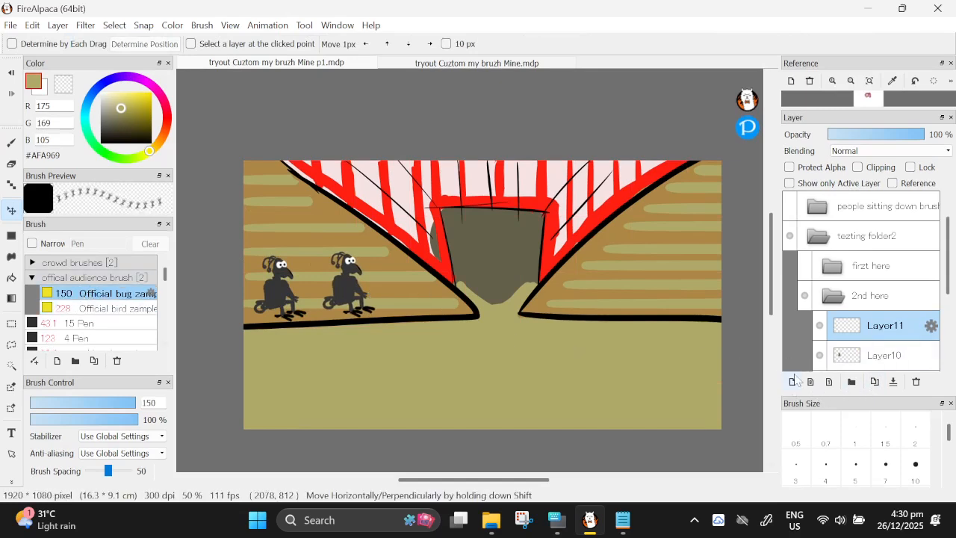
left_click(13, 142)
left_click(400, 283)
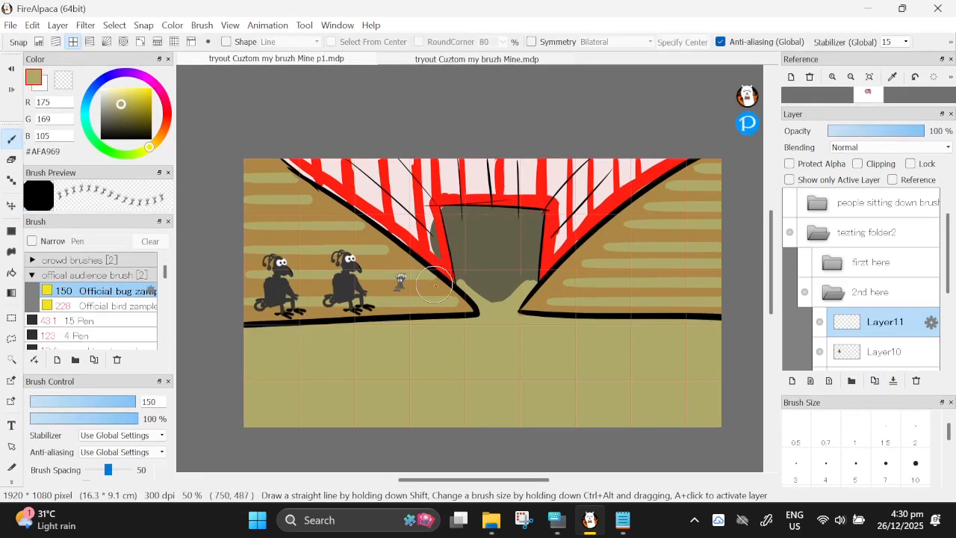
- Enlarge the bug with Transform to about the birds' size and flip it horizontally
left_click(115, 25)
left_click(183, 218)
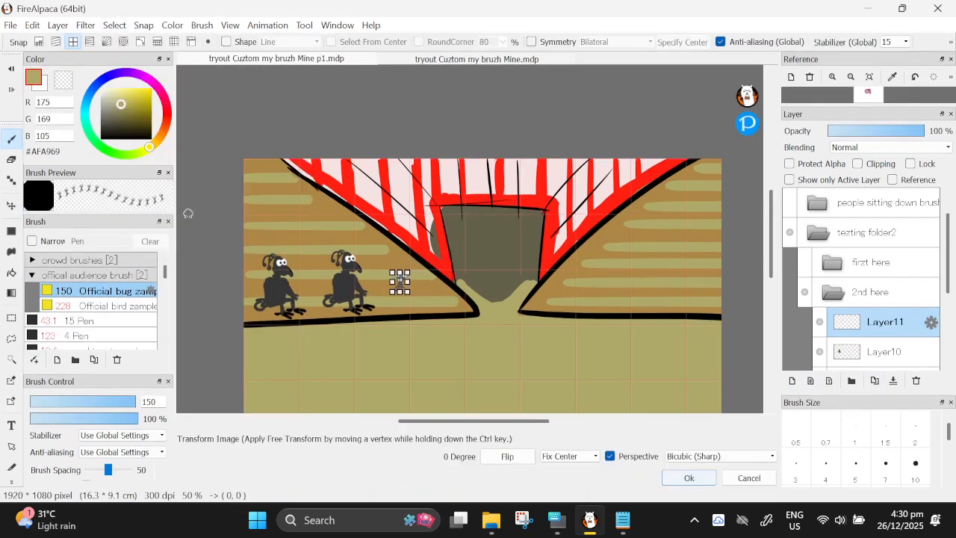
mouse_move(394, 272)
left_mouse_down()
mouse_move(369, 246)
mouse_move(401, 276)
left_mouse_up()
left_click(689, 479)
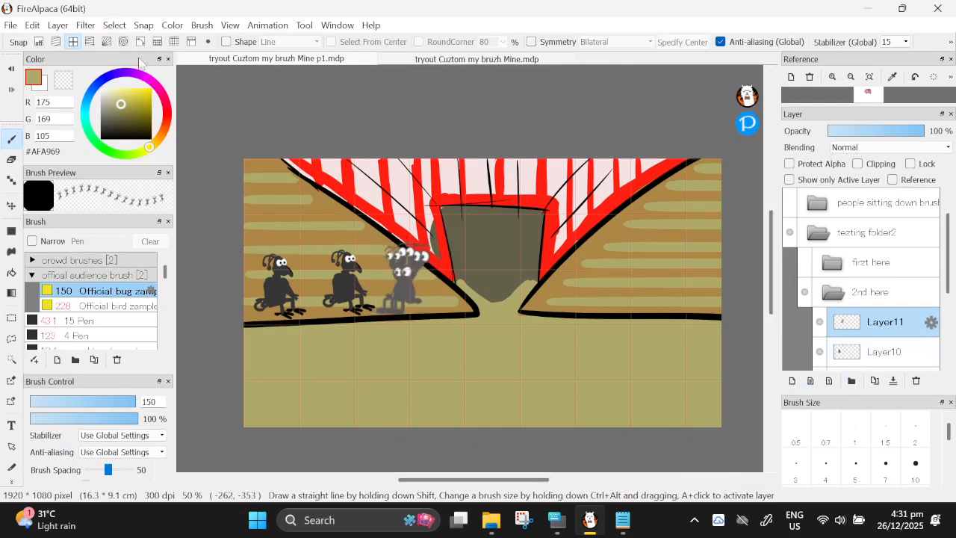
left_click(114, 25)
left_click(182, 217)
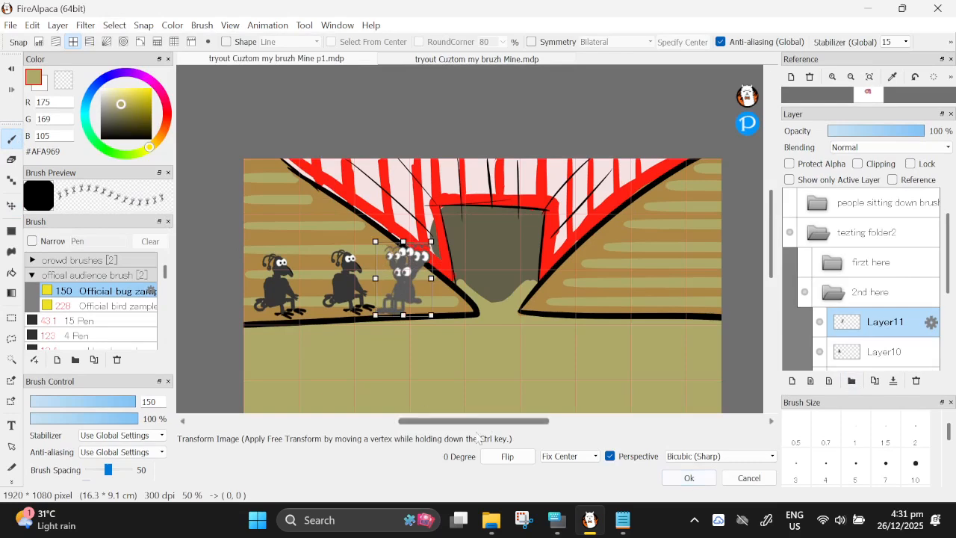
left_click(514, 457)
left_click(689, 478)
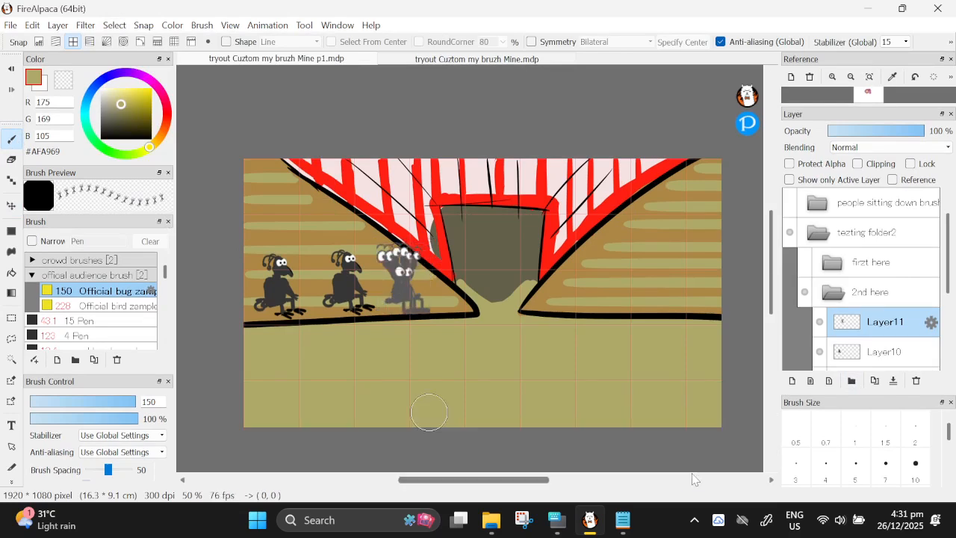
- Duplicate the bug layer and move the copy to the row above, between the two birds
scroll(881, 328, "down", 2)
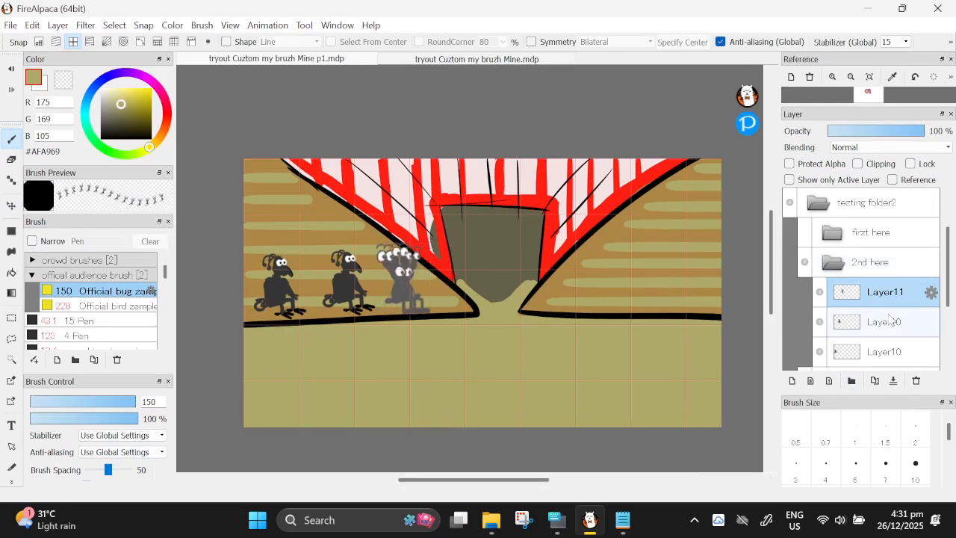
left_click(876, 382)
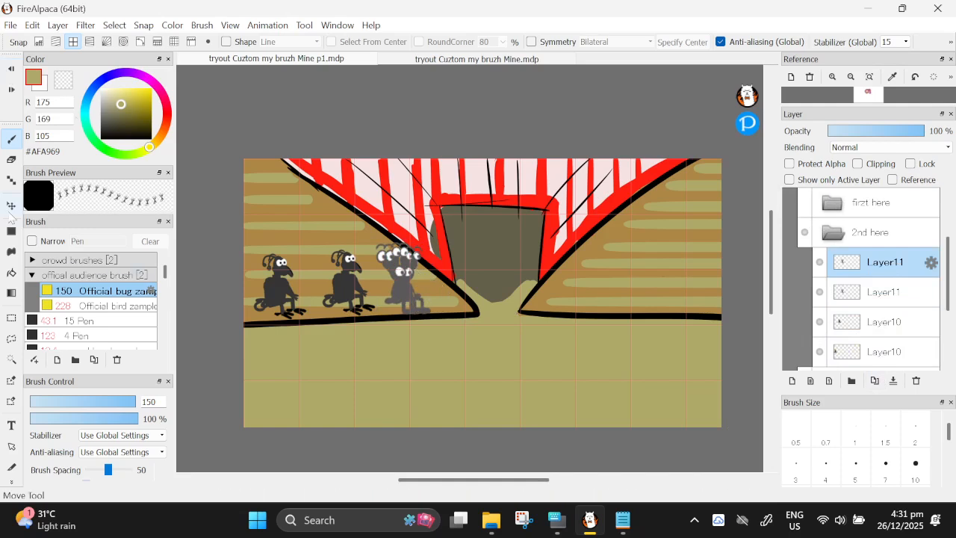
left_click(11, 204)
left_click_drag(356, 280, 254, 246)
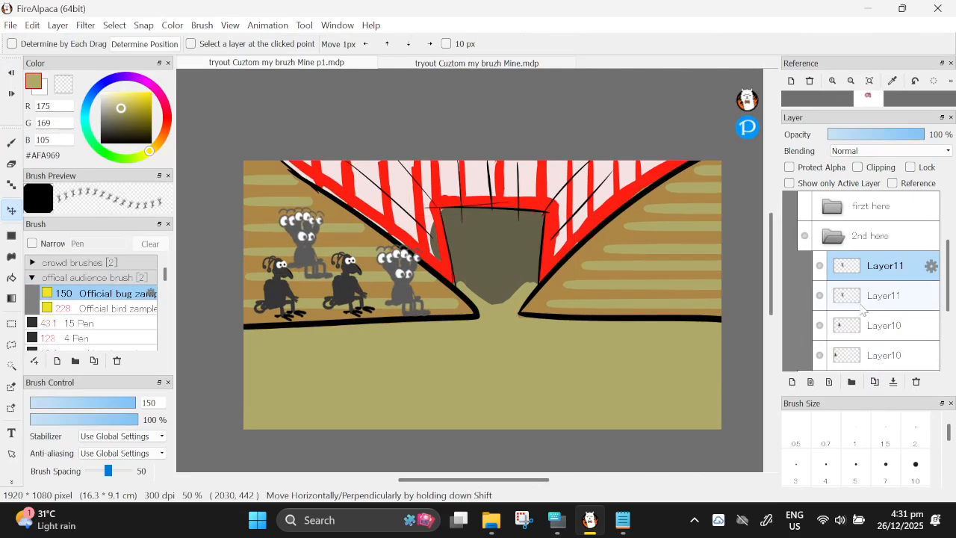
left_click_drag(354, 278, 319, 264)
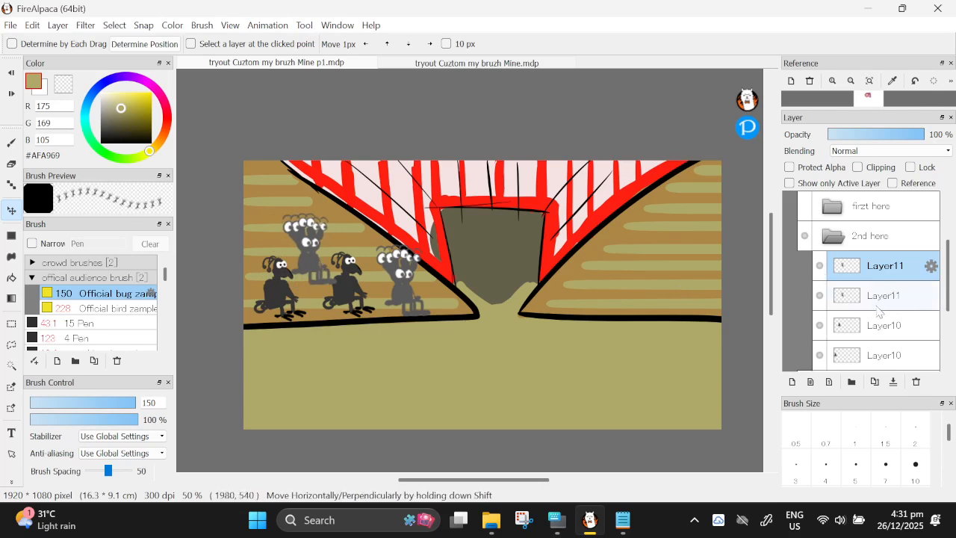
- Duplicate the second bird's layer three times, placing copies on both sides of the upper bug and one above it
scroll(863, 299, "down", 1)
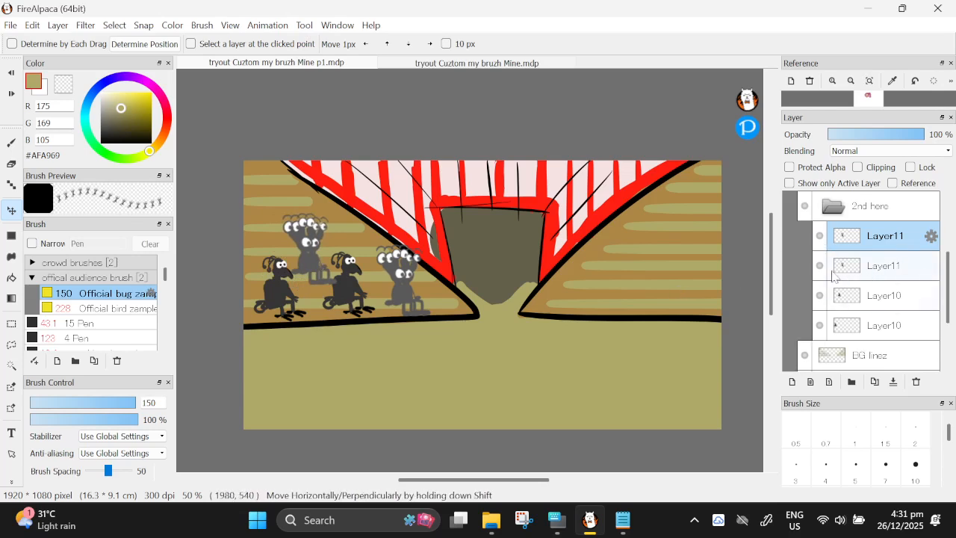
left_click(871, 300)
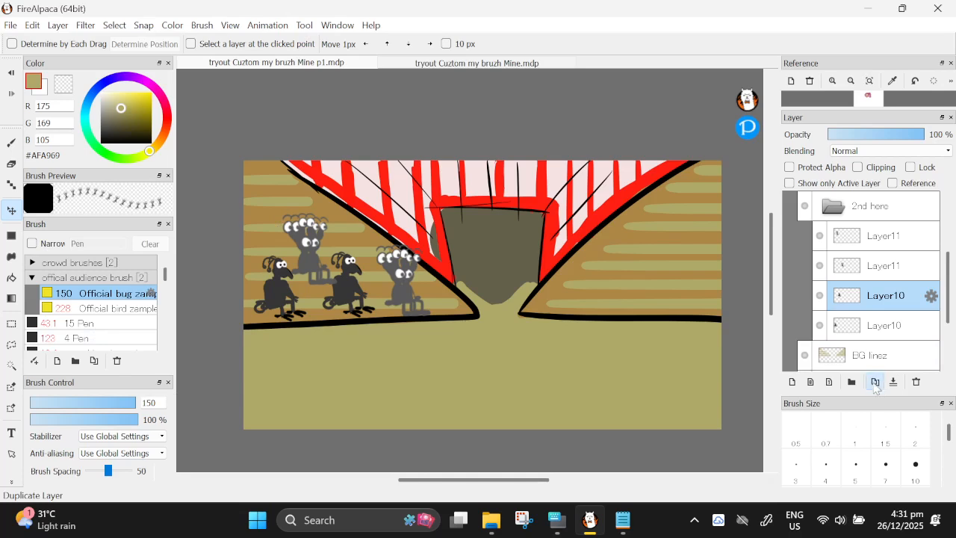
left_click(875, 382)
left_click_drag(408, 267, 415, 207)
left_click(875, 382)
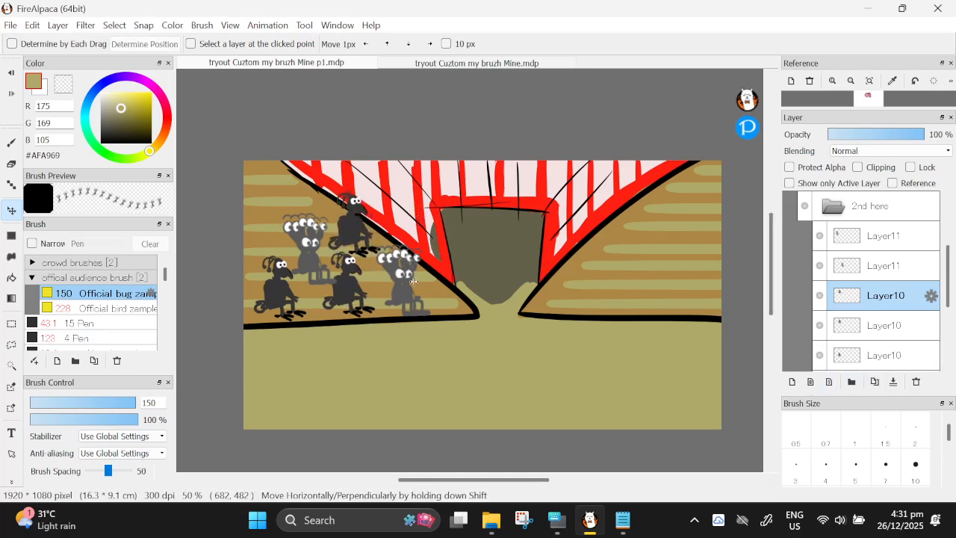
left_click_drag(412, 282, 316, 282)
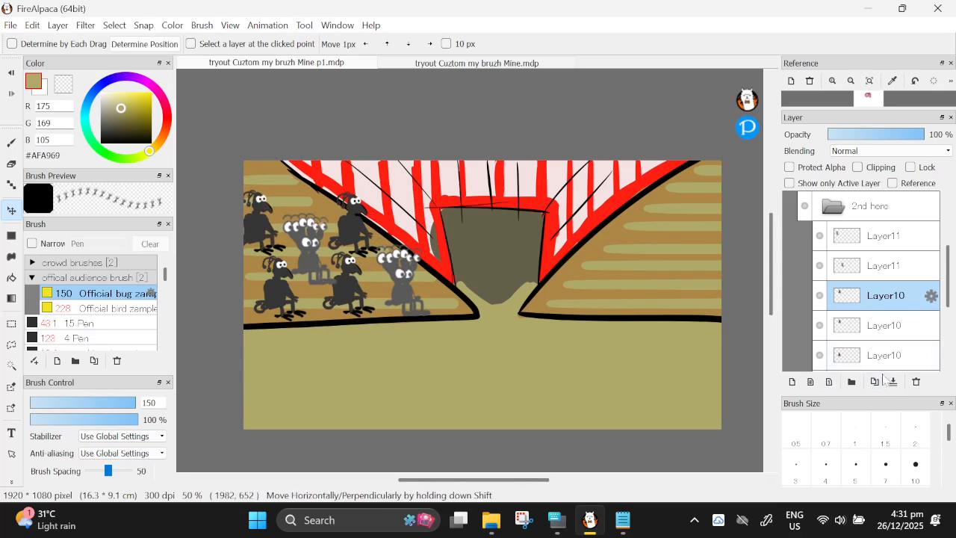
left_click_drag(512, 339, 557, 319)
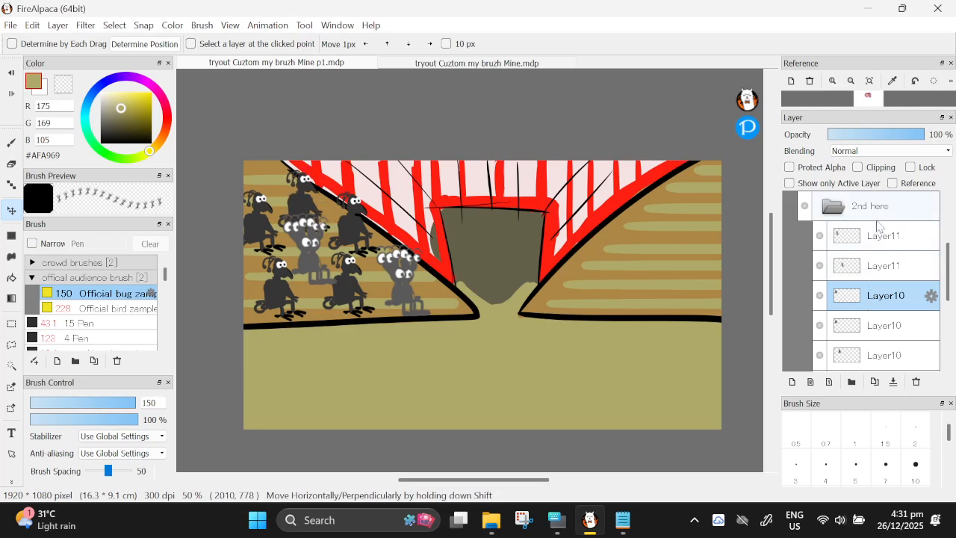
- Collapse the 2nd here folder, duplicate it, and select the lower of the two folders
left_click(833, 208)
left_click(866, 243)
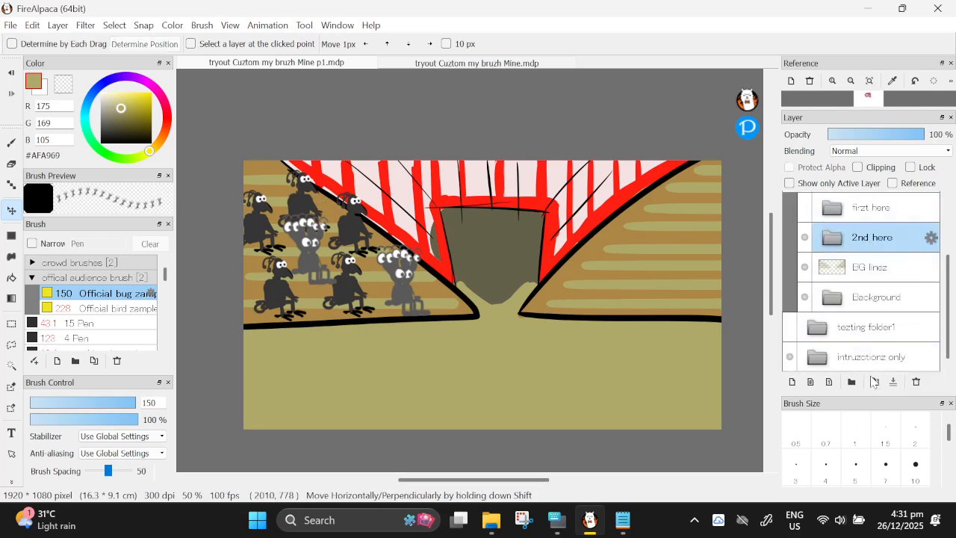
left_click(875, 381)
left_click(876, 270)
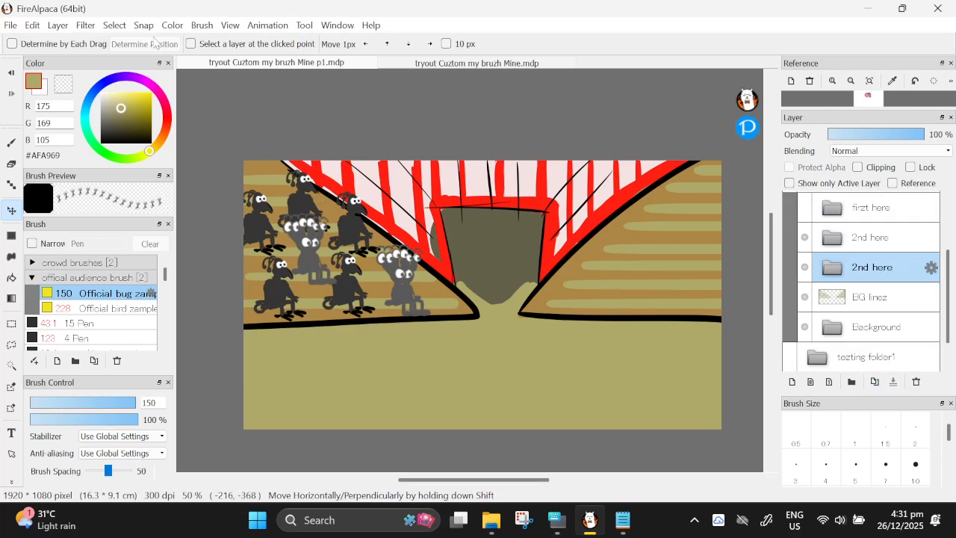
- Flip the lower 2nd here folder horizontally with Transform and move its audience onto the right stadium stand
left_click(114, 24)
left_click(191, 218)
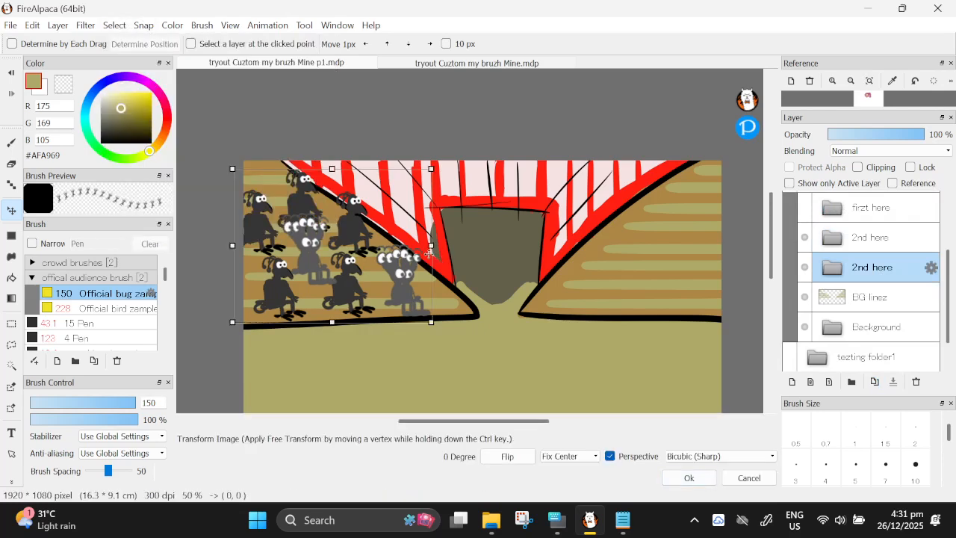
left_click(508, 456)
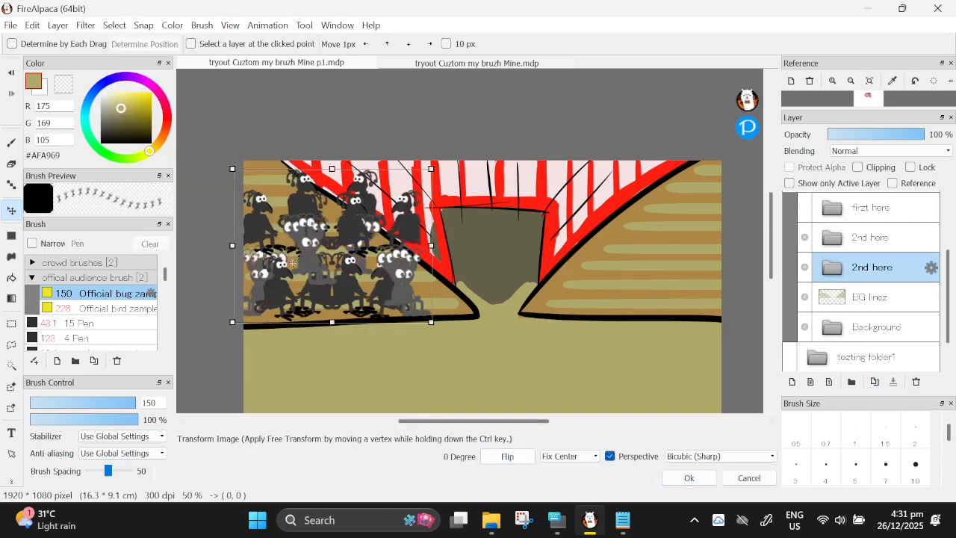
left_click_drag(301, 256, 595, 255)
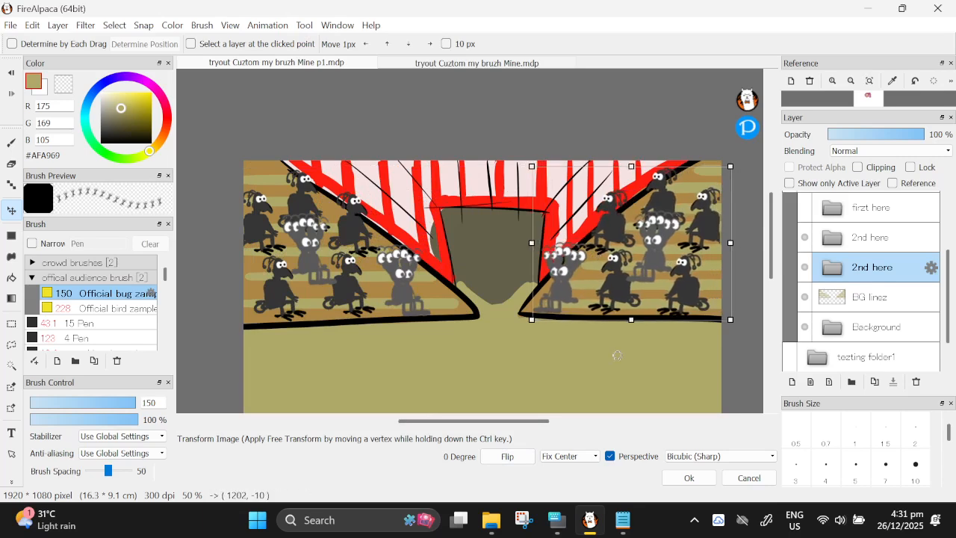
left_click(688, 478)
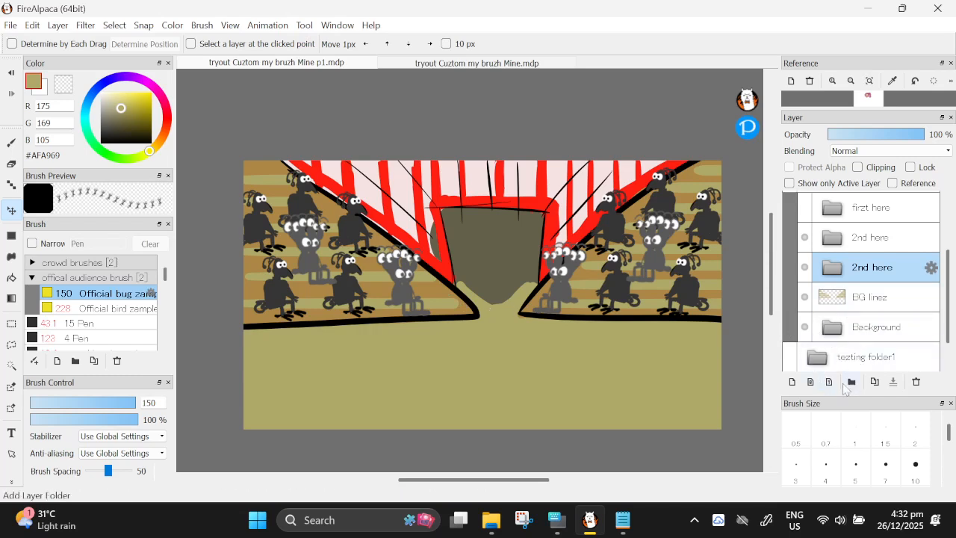
- Add a new layer between the lower 2nd here folder and BG linez, and set the brush colour to red #FD3A16
left_click(792, 384)
left_click_drag(874, 278, 878, 305)
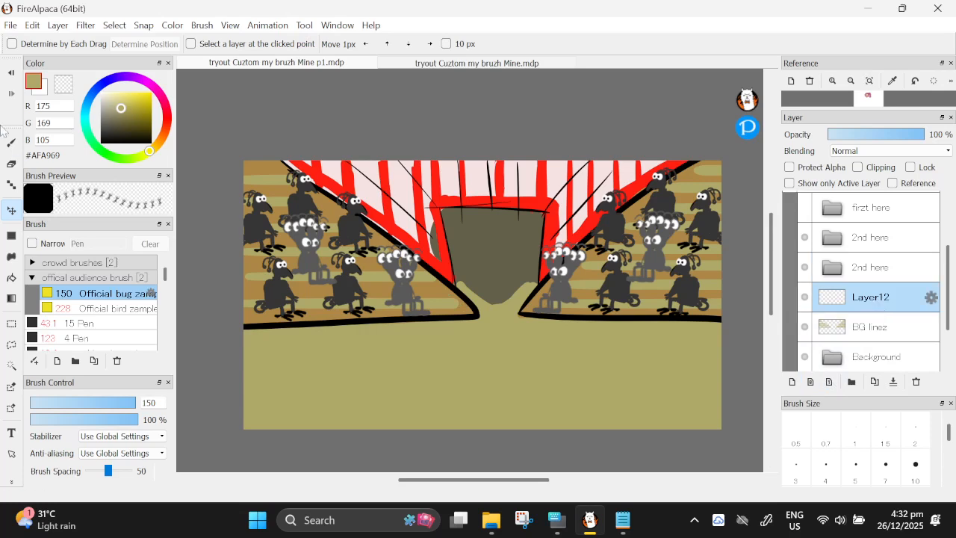
left_click(108, 137)
left_click_drag(108, 139, 88, 150)
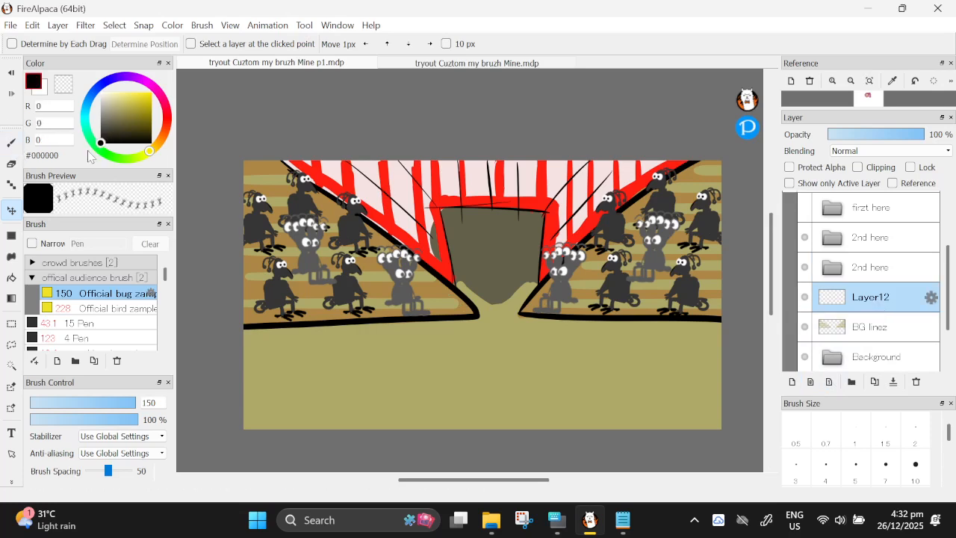
left_click_drag(169, 135, 147, 89)
left_click(11, 142)
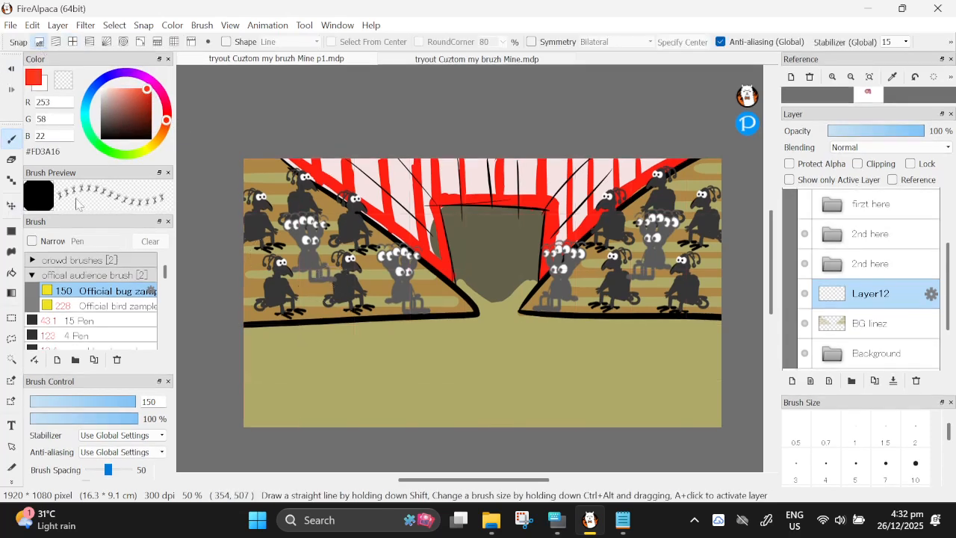
- Try the bug brush at size 29 and hand-lettering with the 15 Pen below the left stand, undoing the strokes
left_click_drag(125, 404, 95, 404)
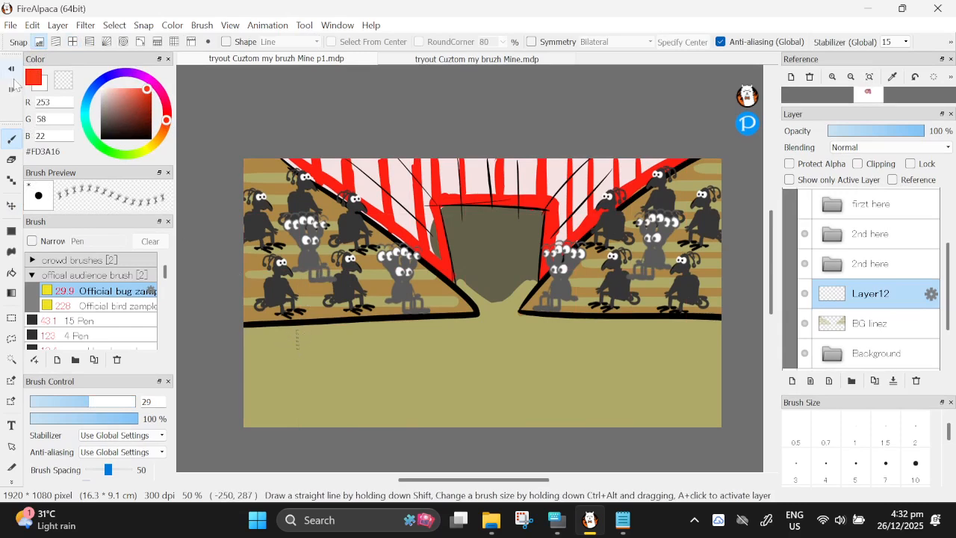
left_click(101, 322)
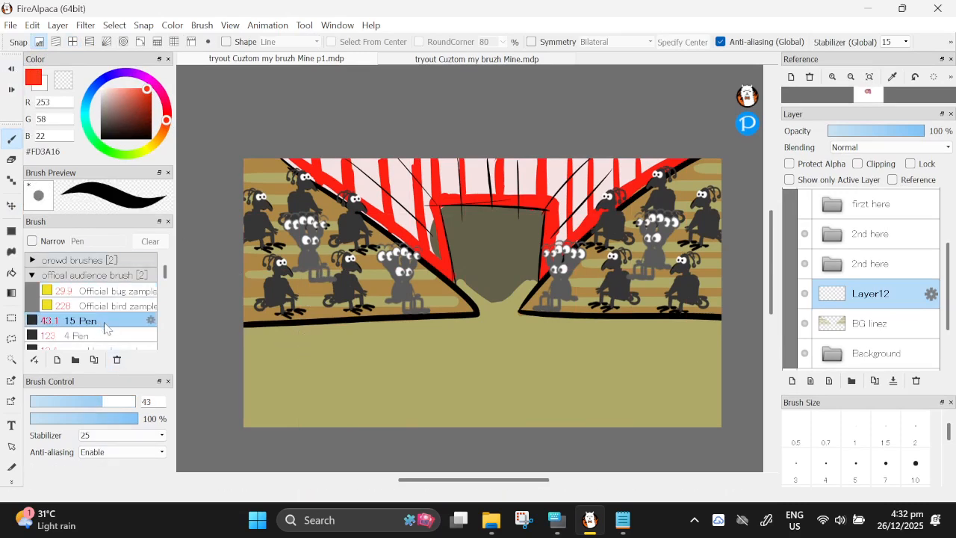
left_click(32, 275)
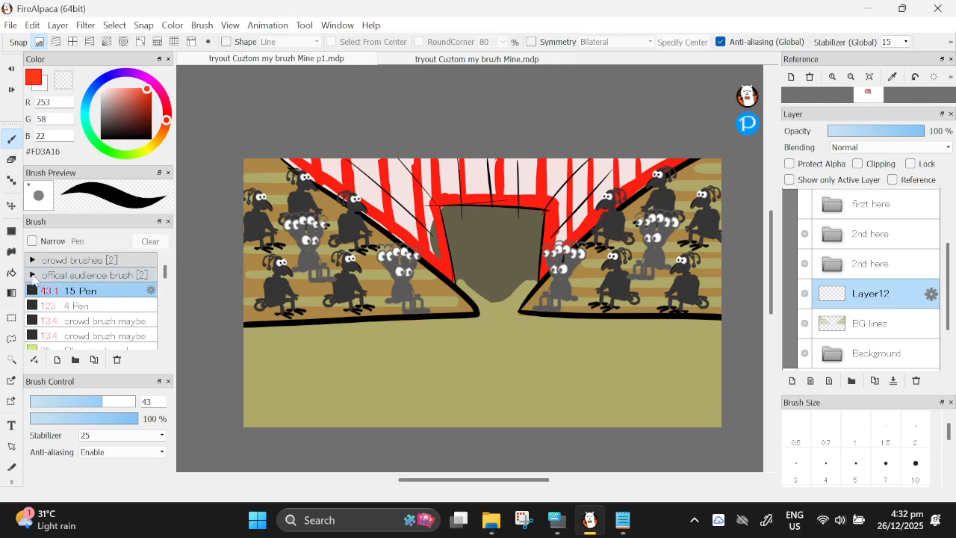
left_click(32, 274)
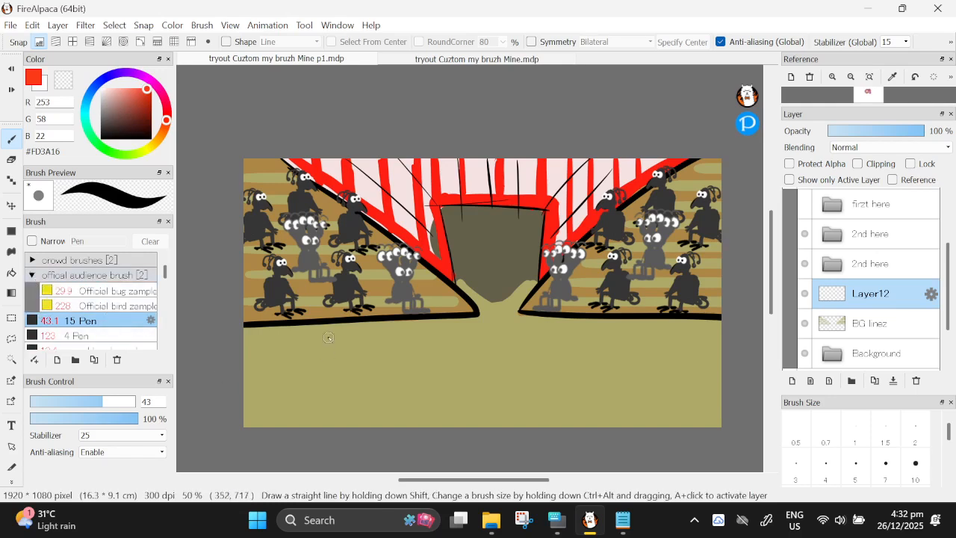
mouse_move(322, 335)
left_mouse_down()
mouse_move(322, 364)
mouse_move(339, 364)
mouse_move(343, 348)
left_mouse_up()
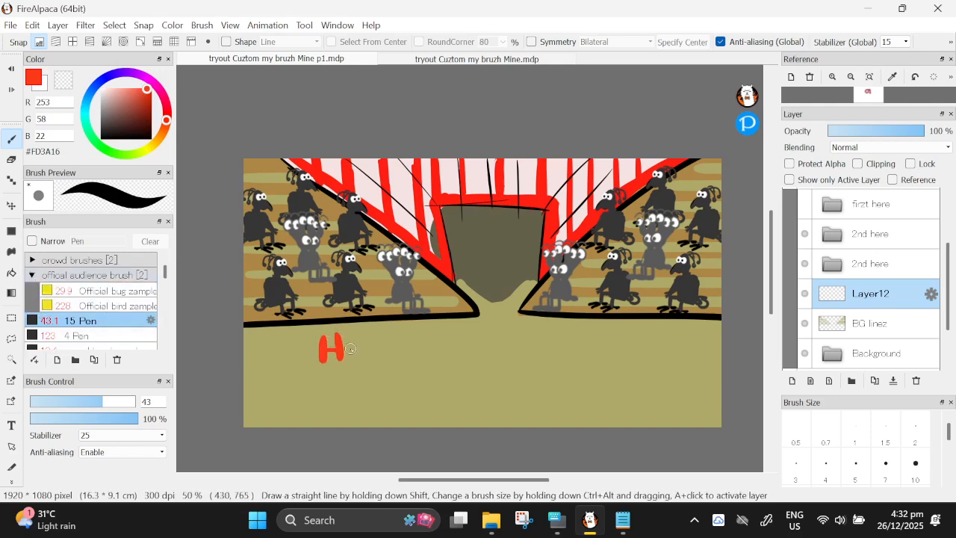
left_click(11, 69)
left_click(11, 69)
left_click(12, 70)
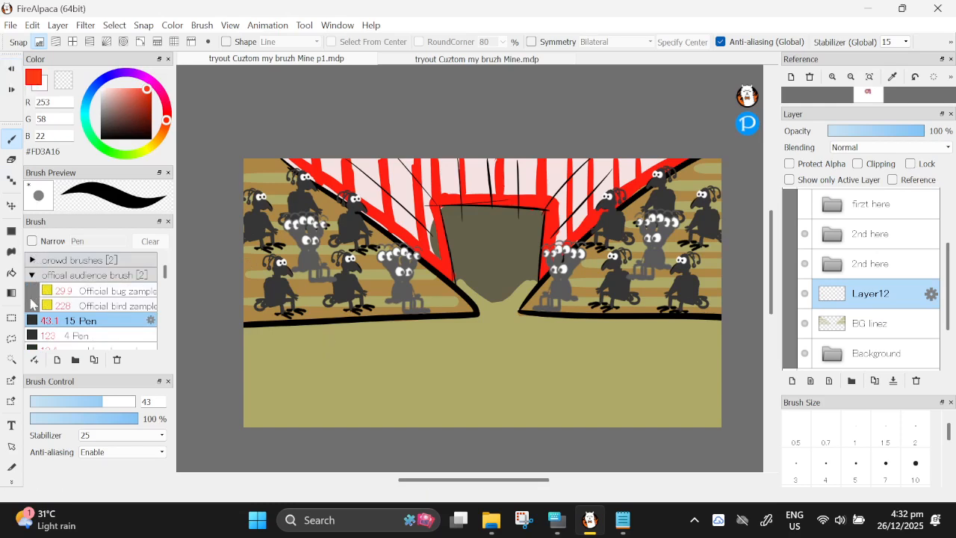
- Start a text object on the ground below the left stand and enter "How to make Audience brush"
left_click(11, 425)
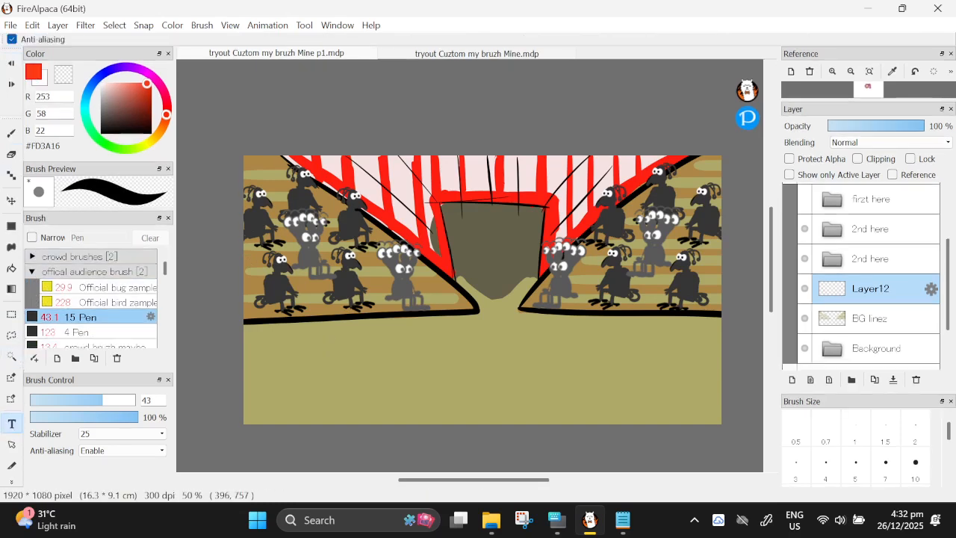
left_click(323, 344)
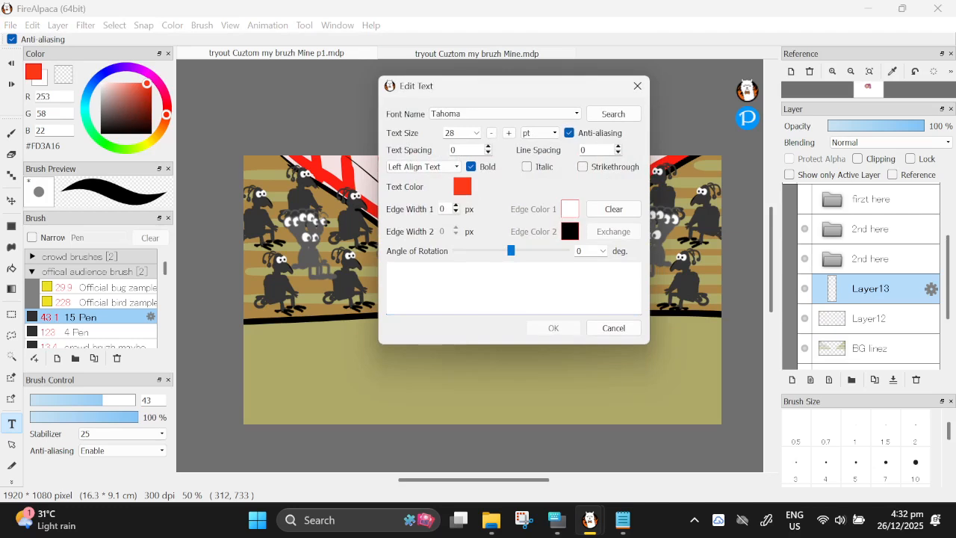
left_click(557, 520)
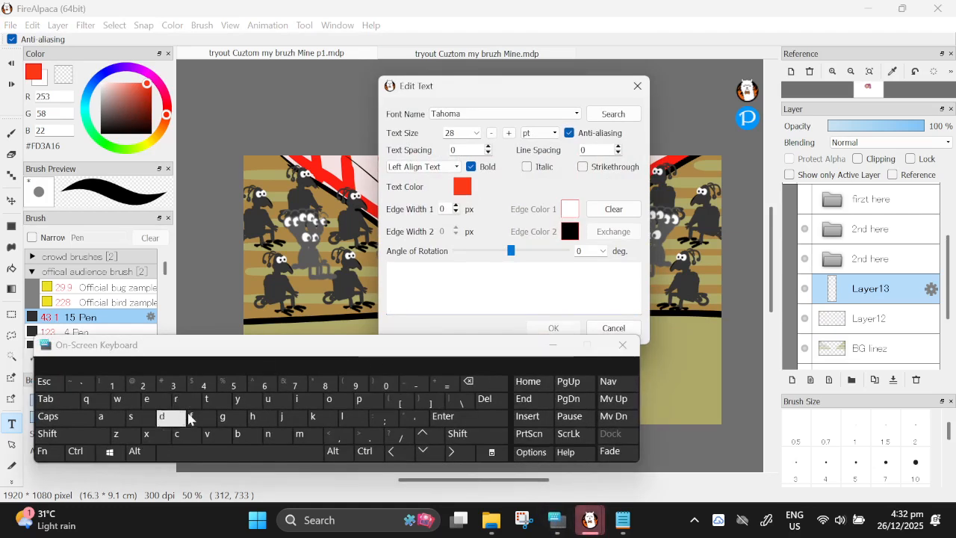
type("How")
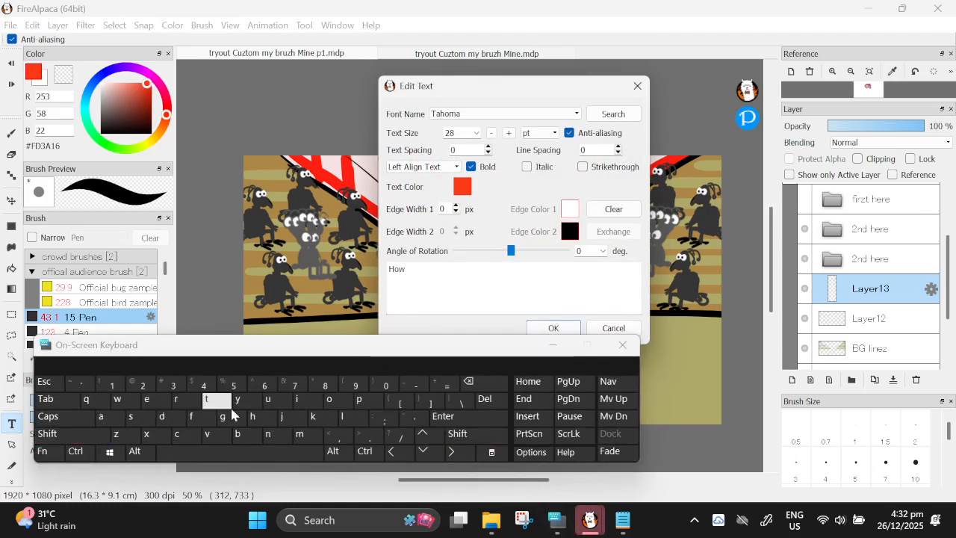
type(" to make Audience")
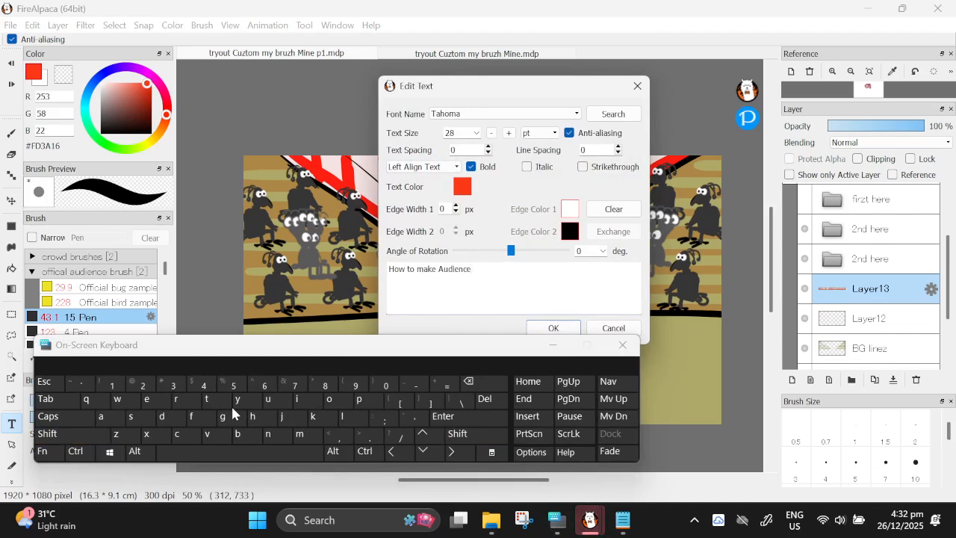
type("bru")
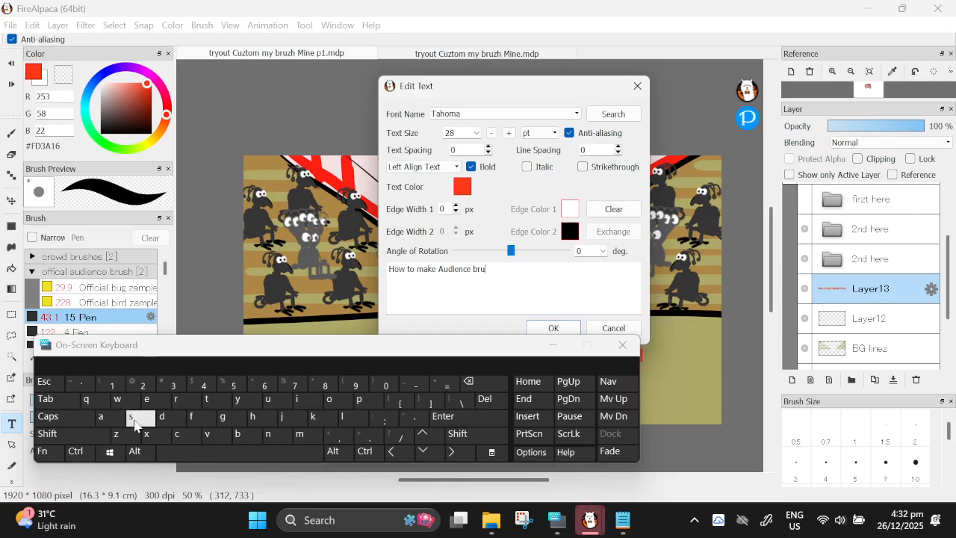
type("sh")
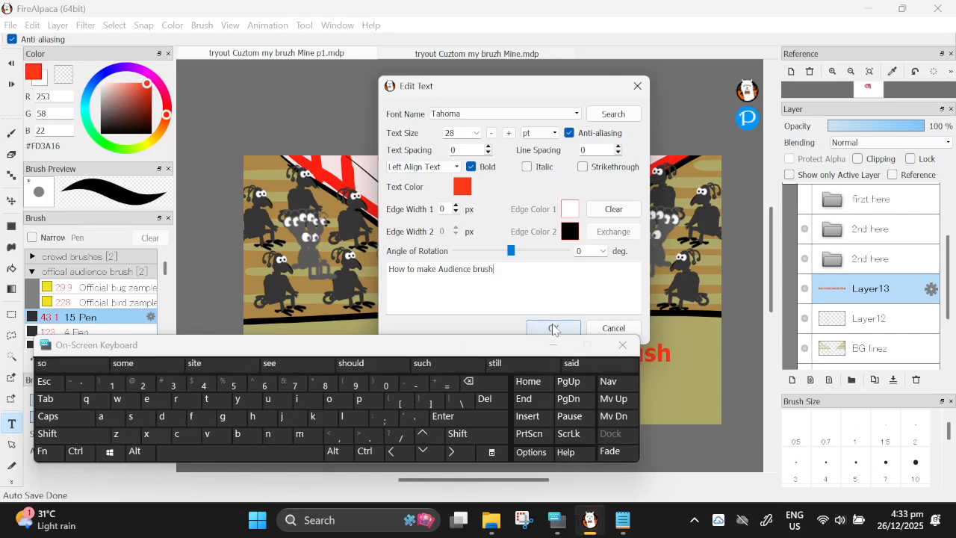
- Extend the title with "or Background characters" and a second line "in FireAlpaca", and place the text
type(" in FireAlpaca")
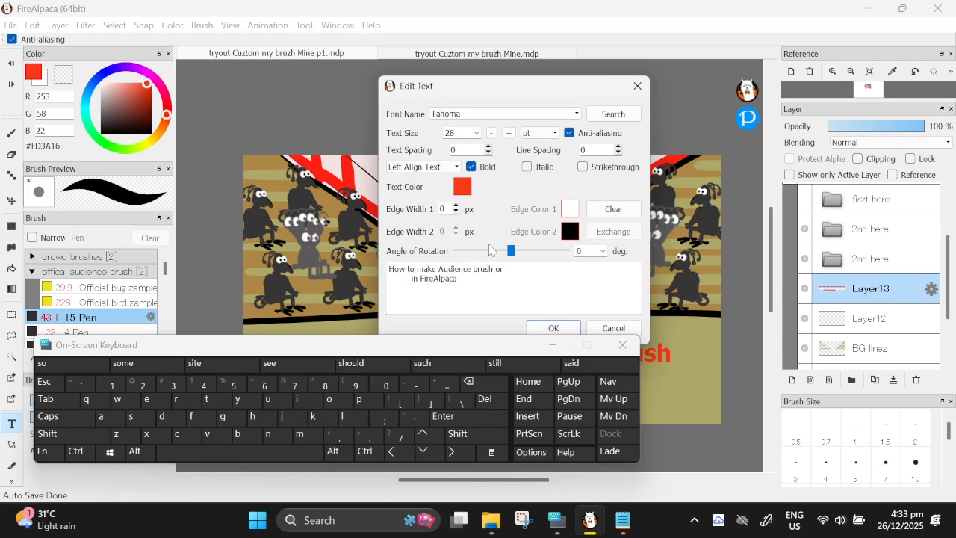
key("shift")
type("Background characters")
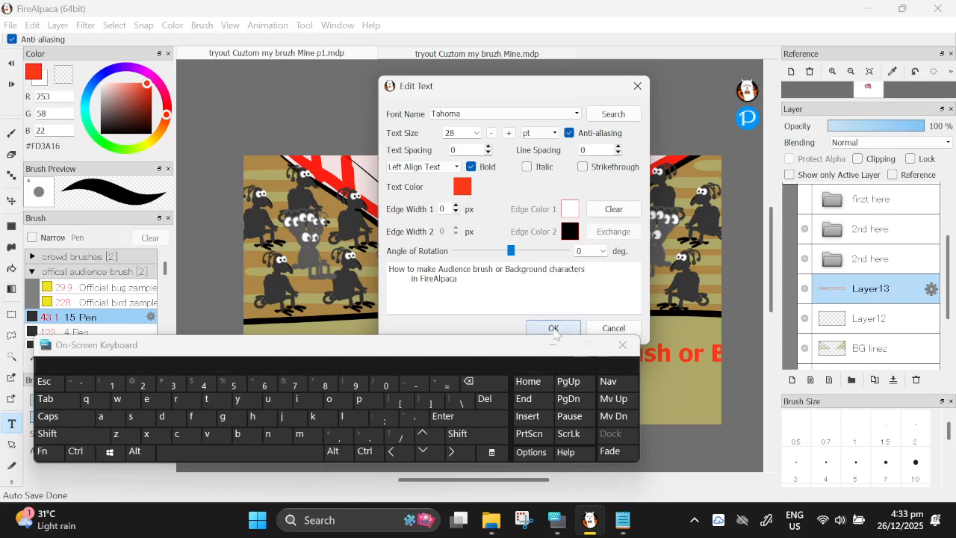
left_click(553, 328)
left_click(546, 352)
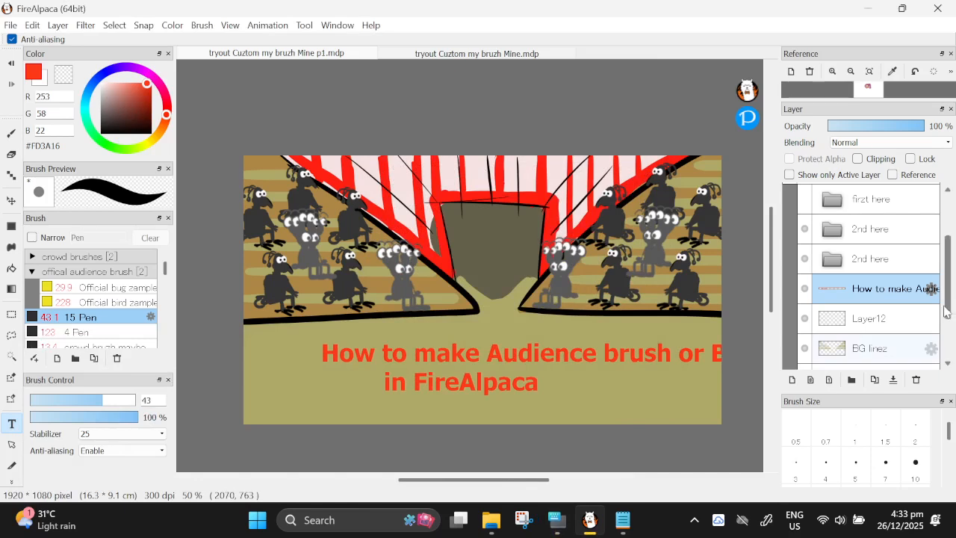
- Reflow the title into three lines with "or Background characters brush" as the second, and shift it up and left towards the canvas centre
left_click(932, 289)
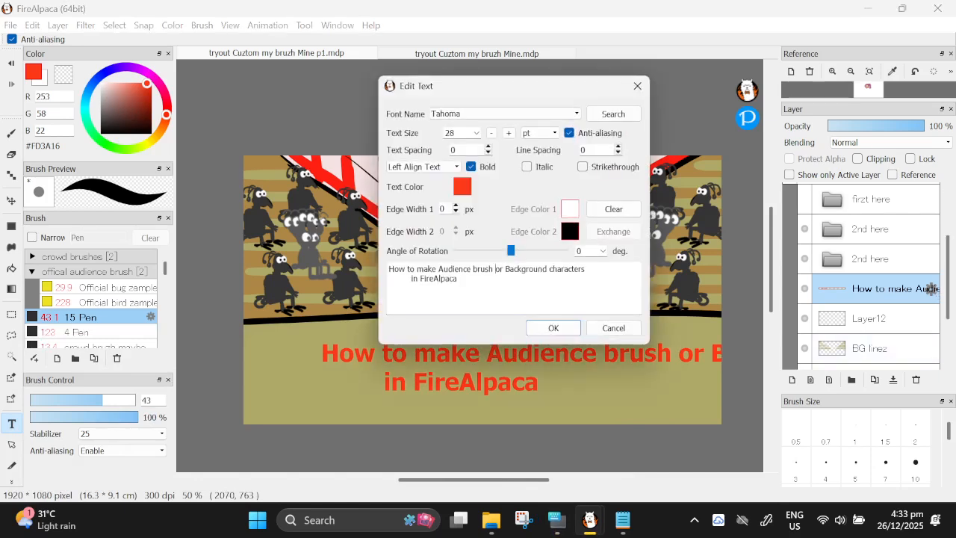
key("Return")
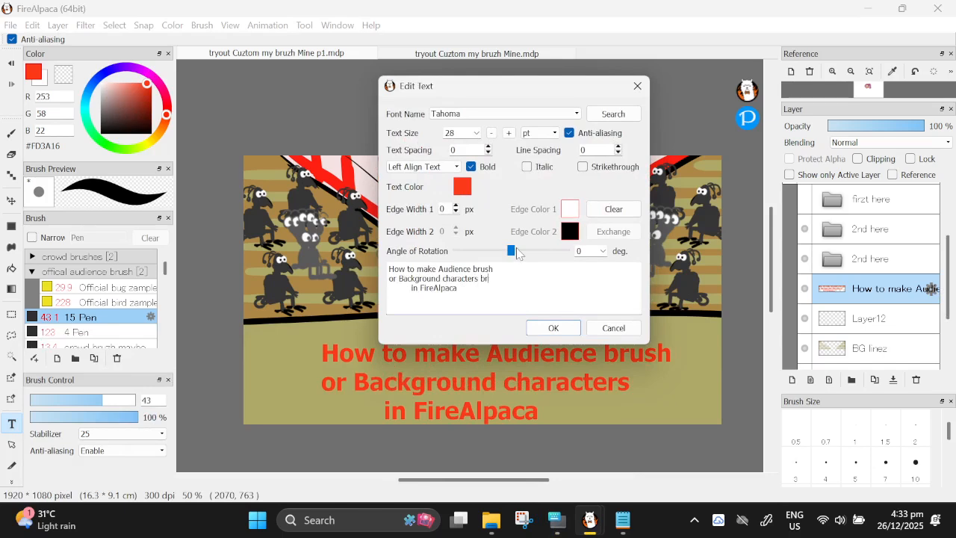
left_click(623, 520)
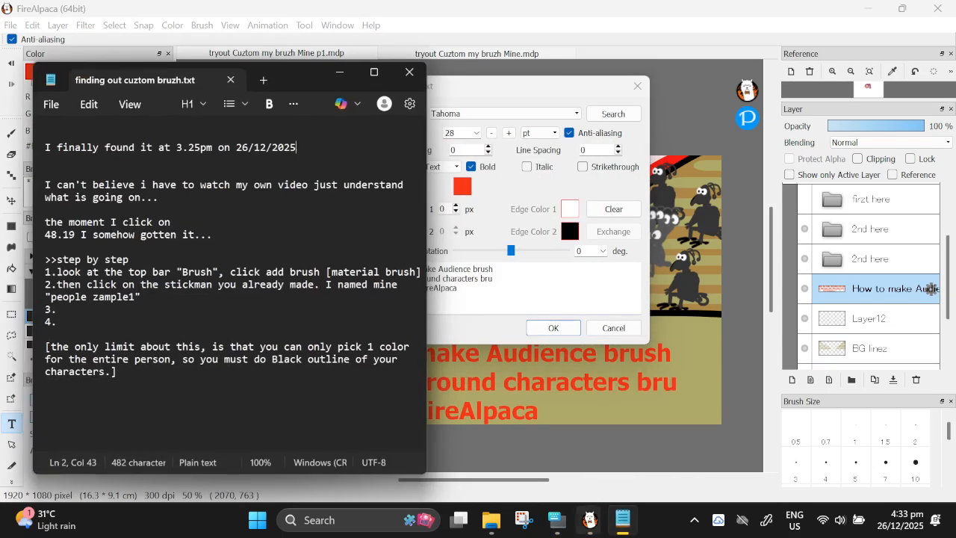
left_click(346, 73)
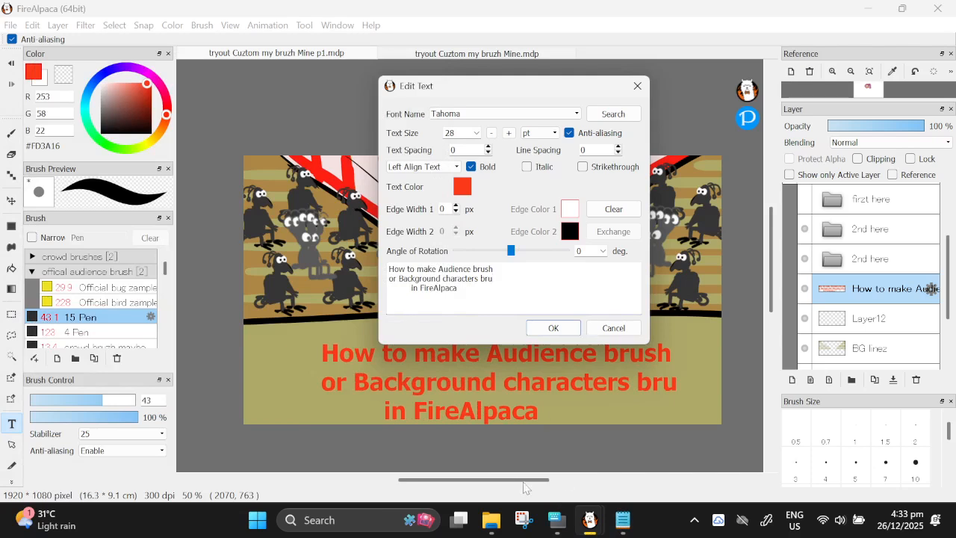
left_click(561, 523)
left_click(140, 419)
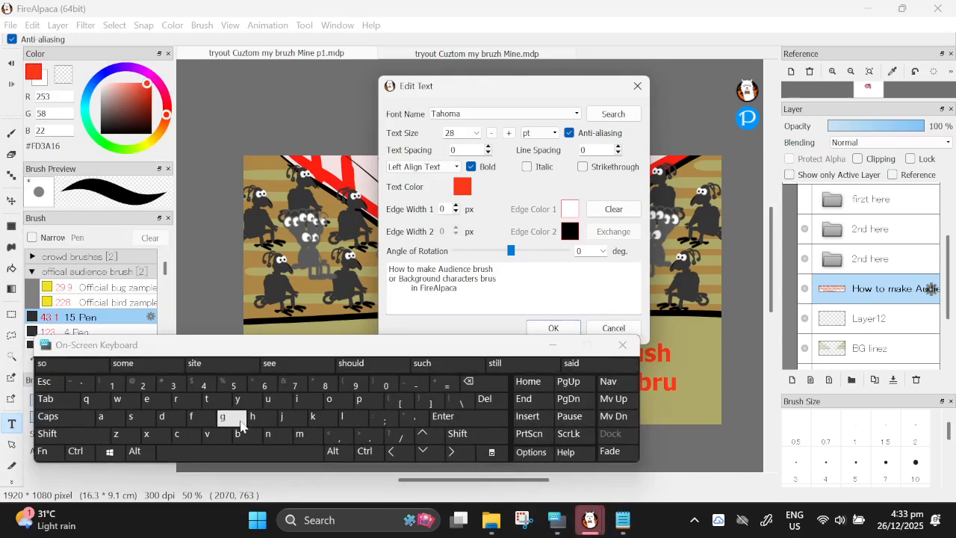
left_click(257, 416)
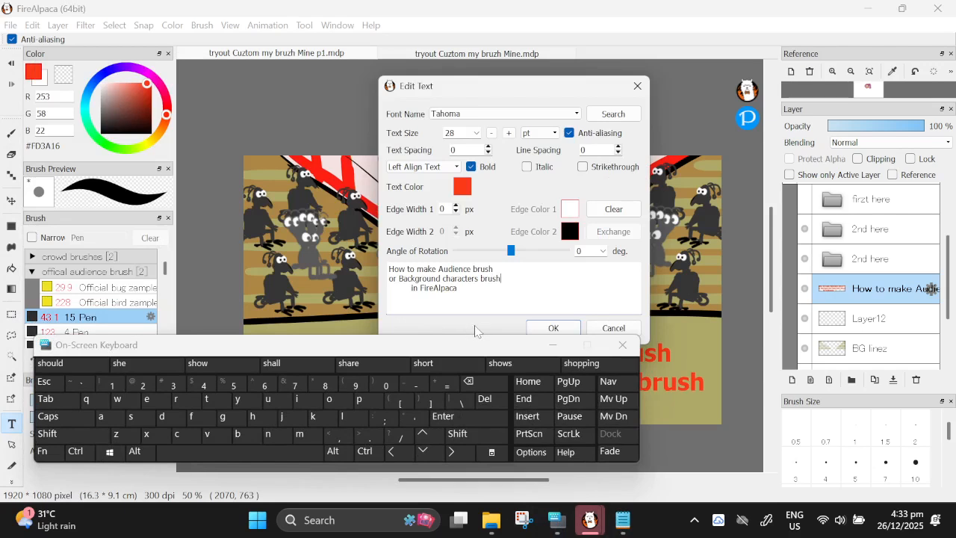
left_click(552, 329)
left_click(549, 350)
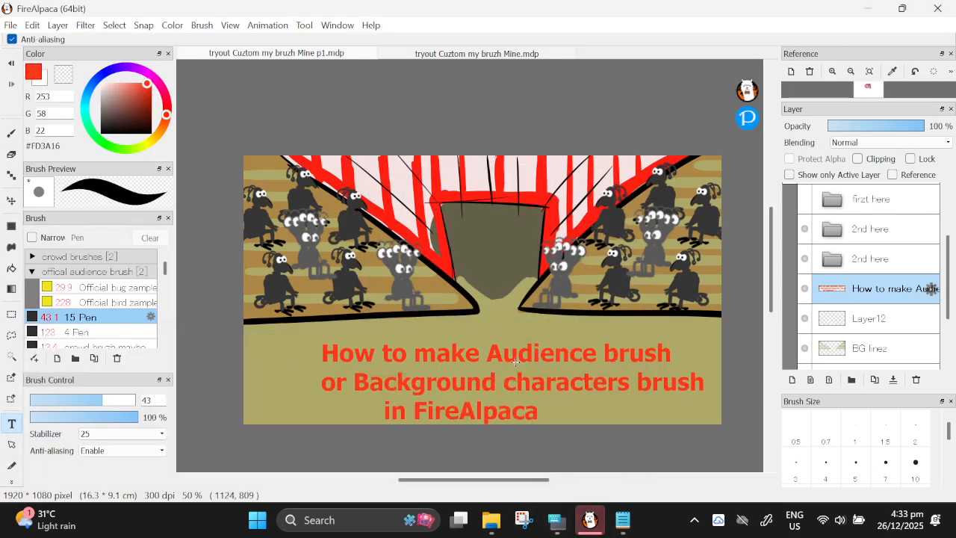
left_click_drag(510, 364, 484, 351)
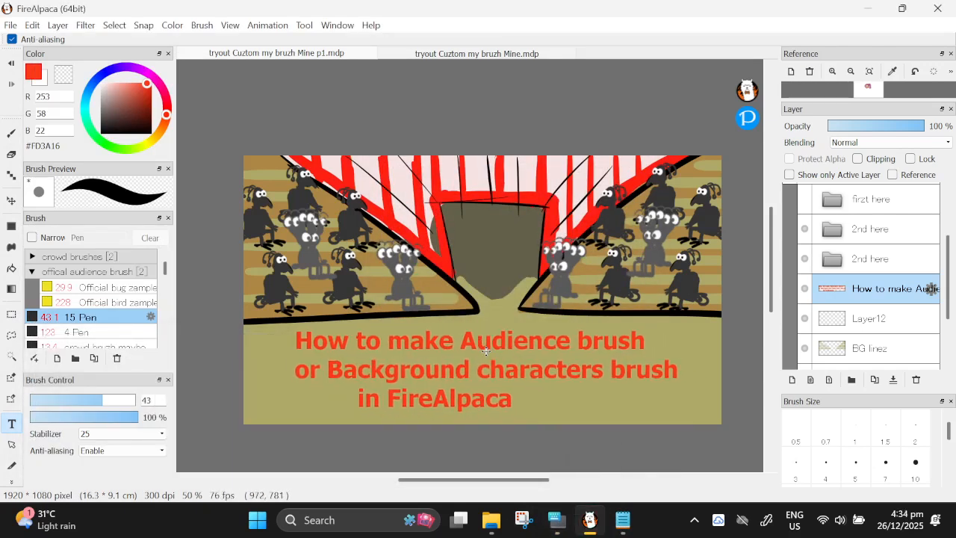